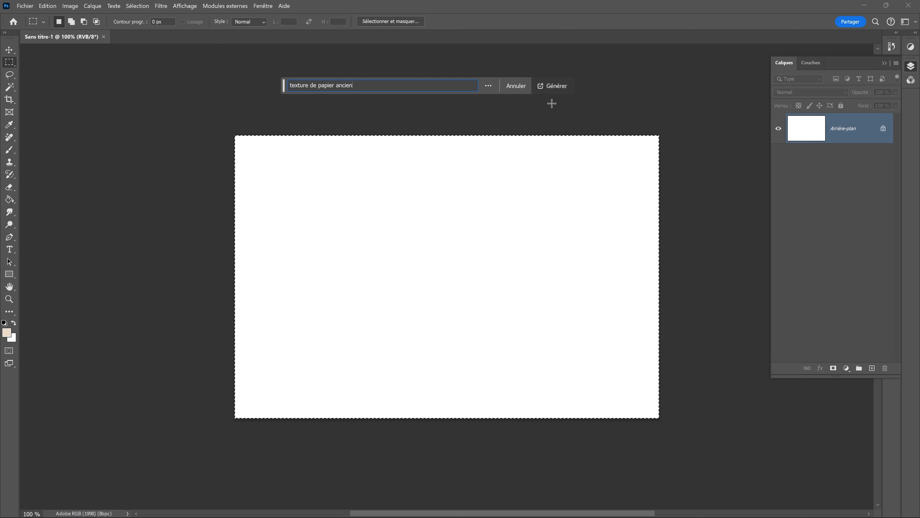
- Generate the "texture de papier ancien" fill over the whole canvas and choose its third variant
{"action": "left_click", "coordinate": [556, 90]}
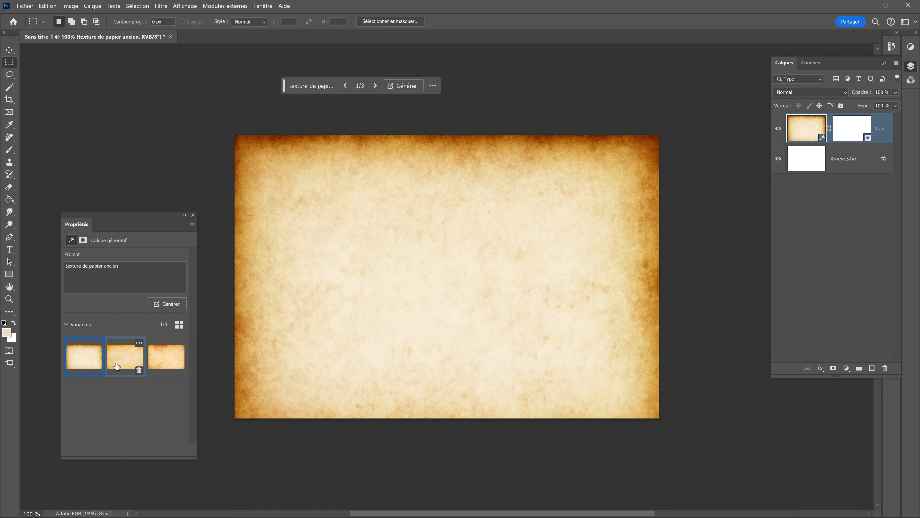
{"action": "left_click", "coordinate": [172, 363]}
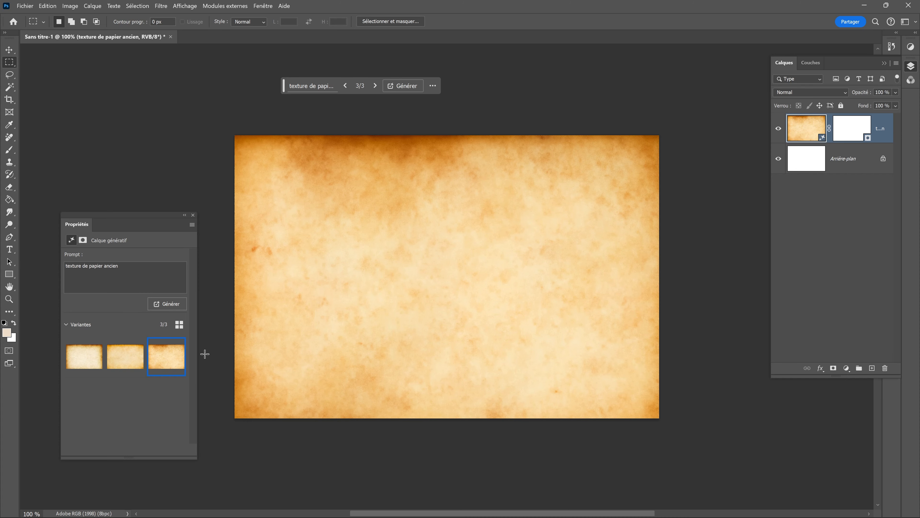
{"action": "left_click_drag", "start_coordinate": [413, 223], "coordinate": [407, 209]}
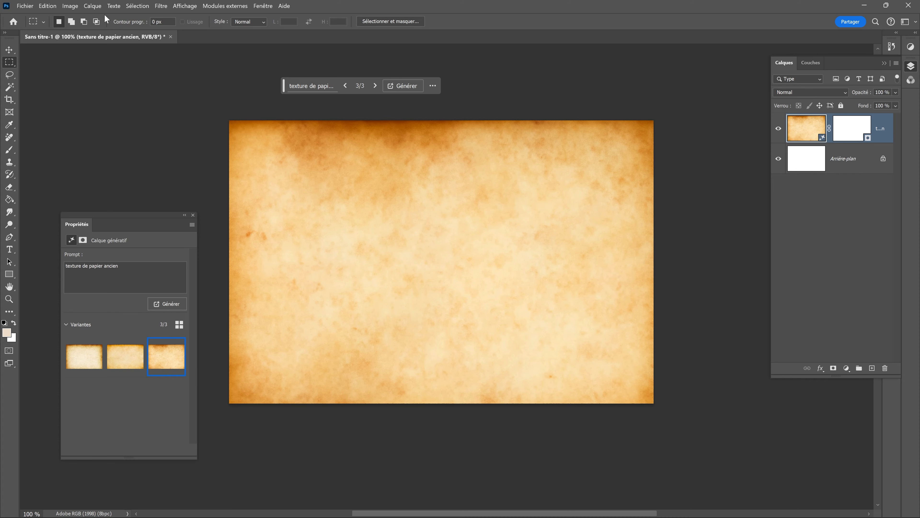
- Apply a Hue/Saturation adjustment to the paper texture layer with the saturation lowered to -57
{"action": "left_click", "coordinate": [70, 5]}
{"action": "mouse_move", "coordinate": [78, 28]}
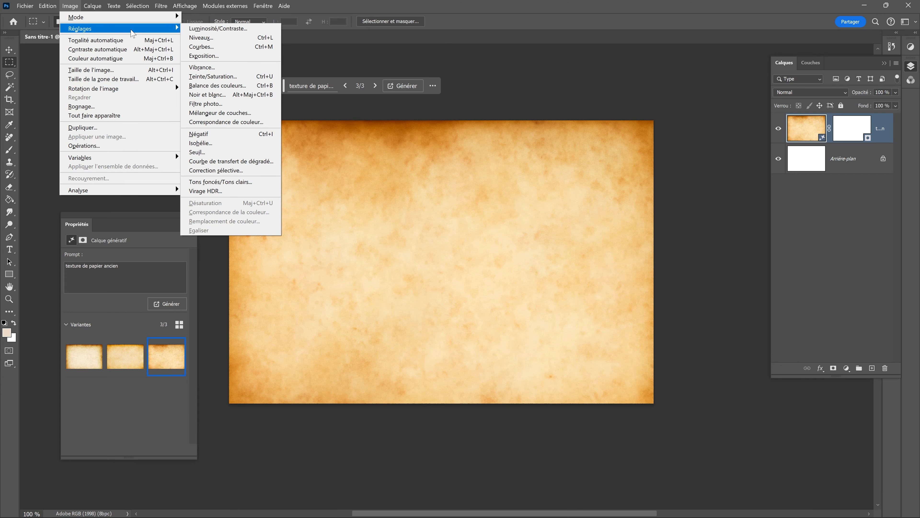
{"action": "left_click", "coordinate": [208, 80]}
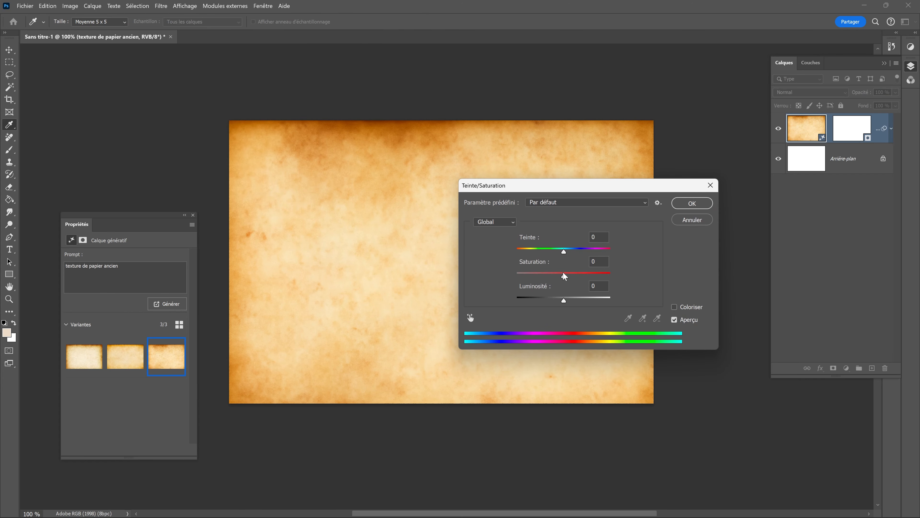
{"action": "left_click_drag", "start_coordinate": [564, 276], "coordinate": [538, 276]}
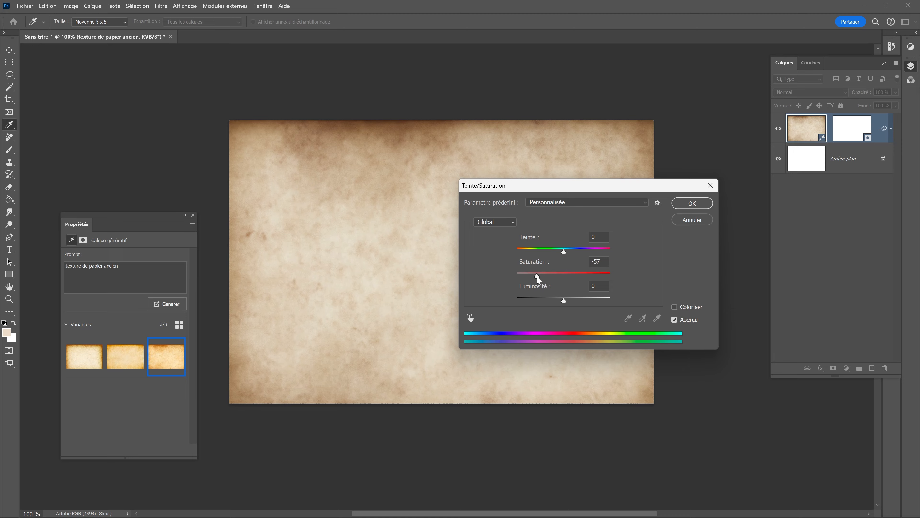
{"action": "left_click", "coordinate": [604, 166]}
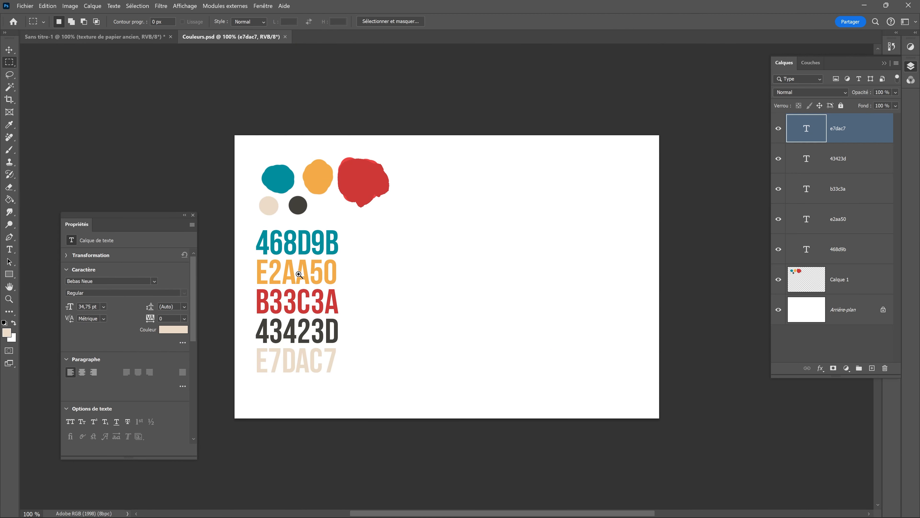
- Open the foreground colour picker in Couleurs.psd and set the hex code to 468d9b
{"action": "key", "text": "ctrl+plus"}
{"action": "left_click_drag", "start_coordinate": [502, 273], "coordinate": [397, 214]}
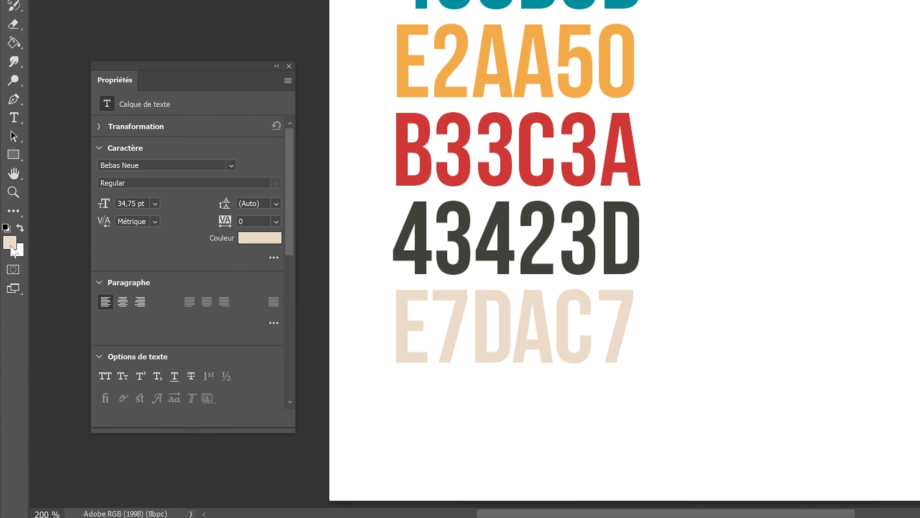
{"action": "left_click", "coordinate": [10, 242]}
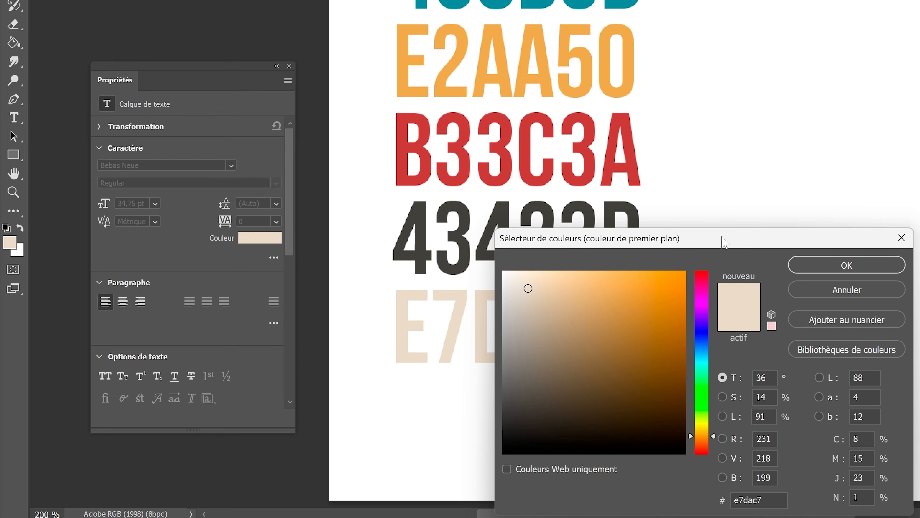
{"action": "left_click_drag", "start_coordinate": [721, 237], "coordinate": [807, 0]}
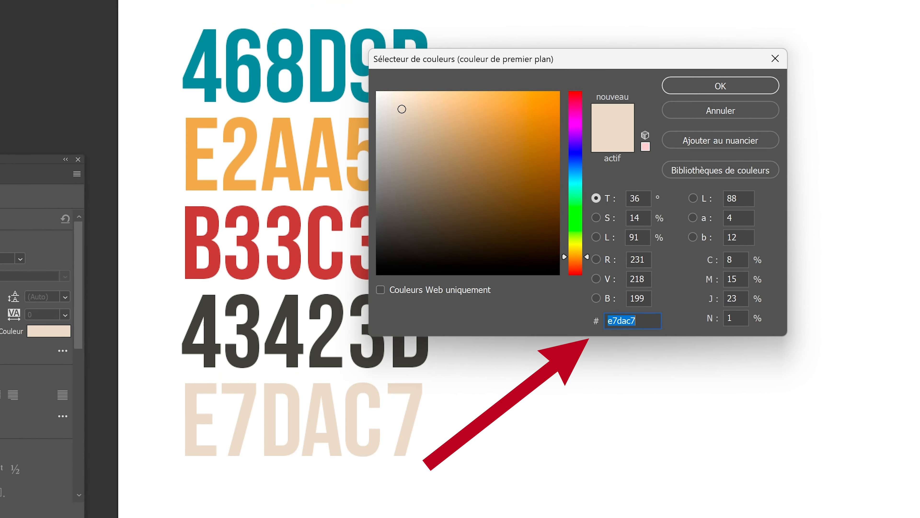
{"action": "left_click_drag", "start_coordinate": [594, 60], "coordinate": [700, 33]}
{"action": "type", "text": "468d9b"}
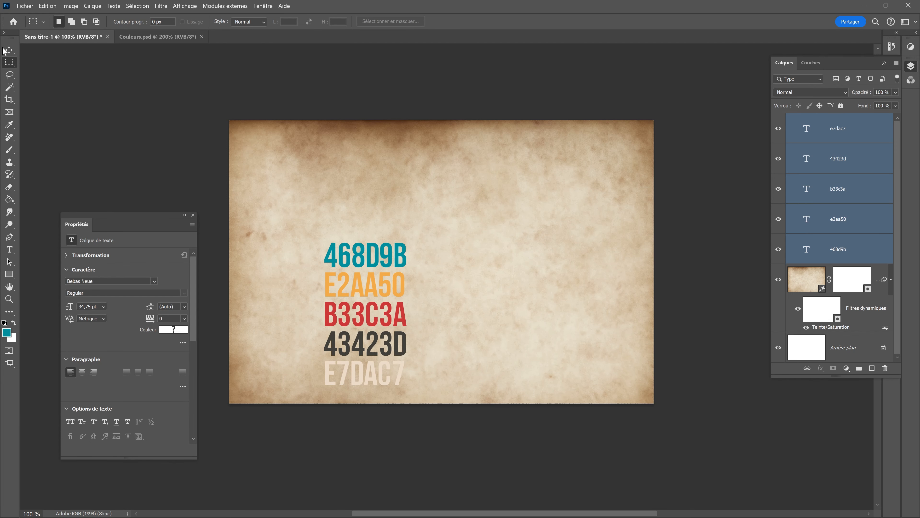
- Move the colour code labels to the paper's upper-left area and add blue 468d9b to the swatches as Bleu
{"action": "left_click", "coordinate": [5, 51]}
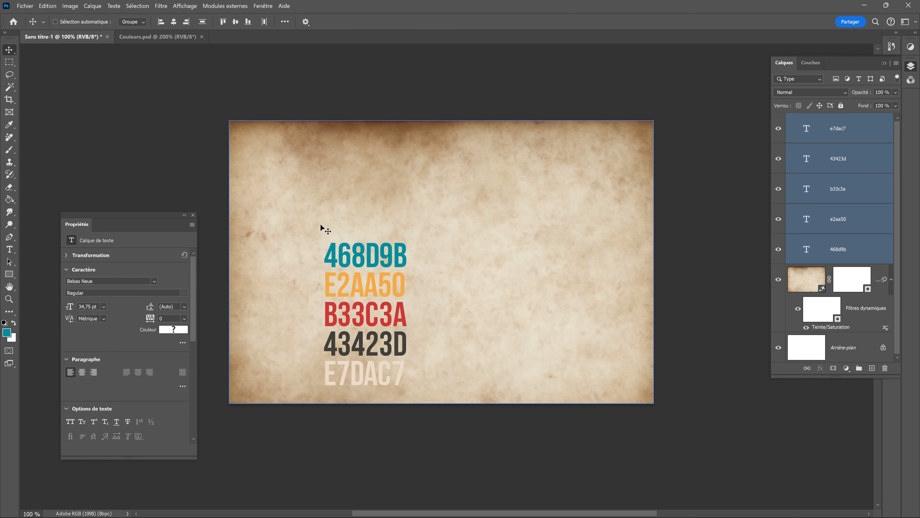
{"action": "left_click_drag", "start_coordinate": [349, 256], "coordinate": [283, 196]}
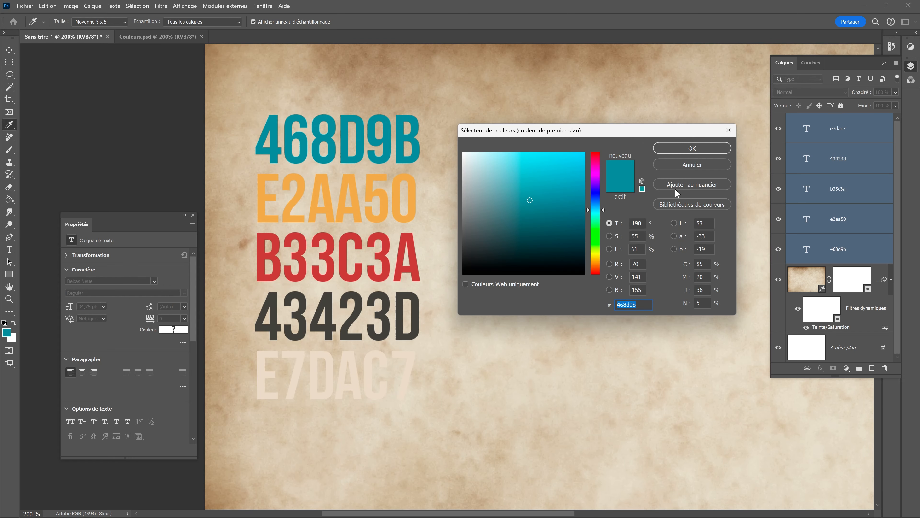
{"action": "left_click", "coordinate": [688, 190]}
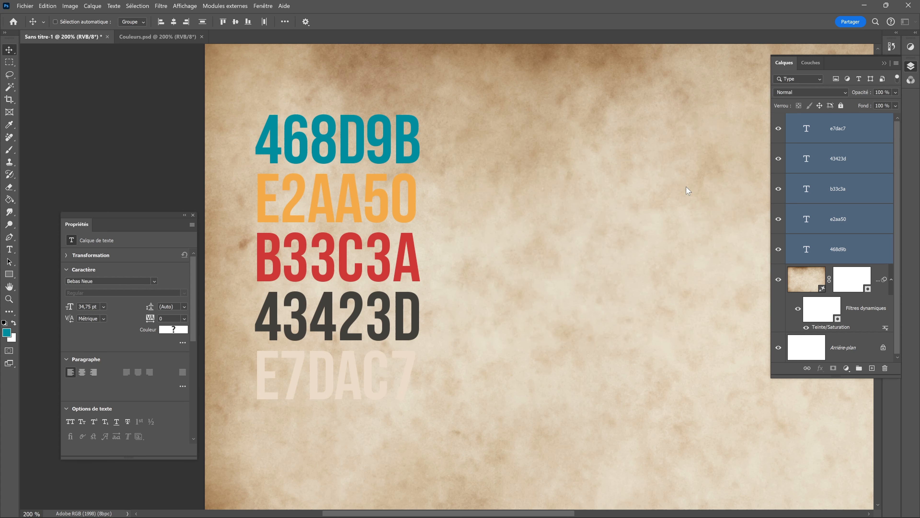
{"action": "left_click", "coordinate": [396, 86]}
- Sample e2aa50 and b33c3a from their labels and add them to the swatches as Orange and Rouge
{"action": "left_click", "coordinate": [397, 197]}
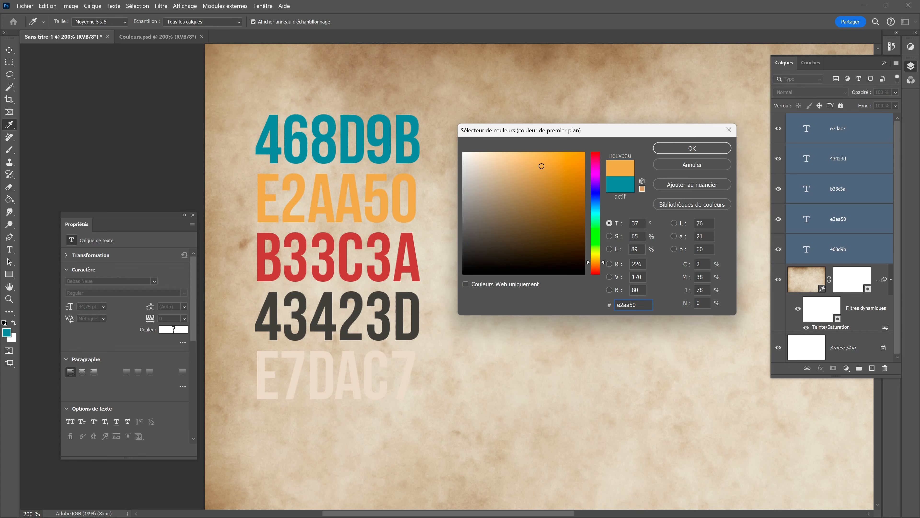
{"action": "left_click", "coordinate": [688, 185]}
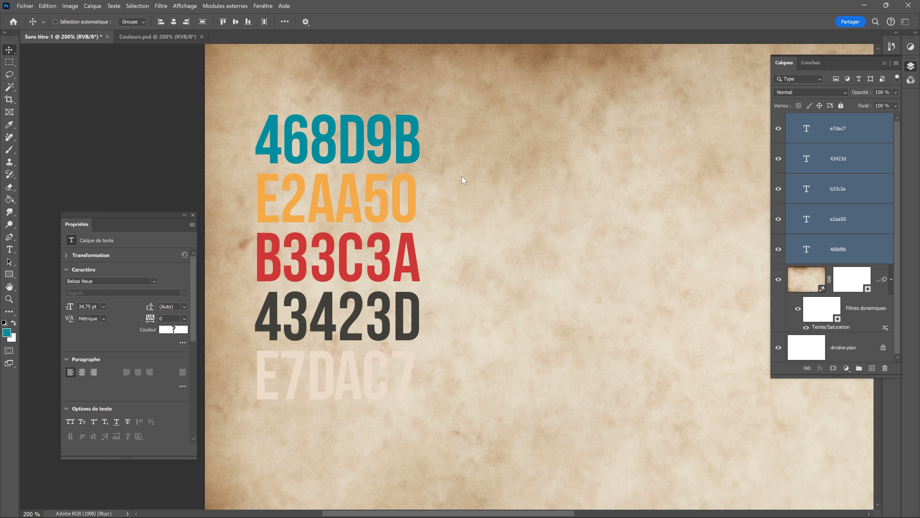
{"action": "type", "text": "Orange"}
{"action": "key", "text": "Return"}
{"action": "left_click", "coordinate": [416, 235]}
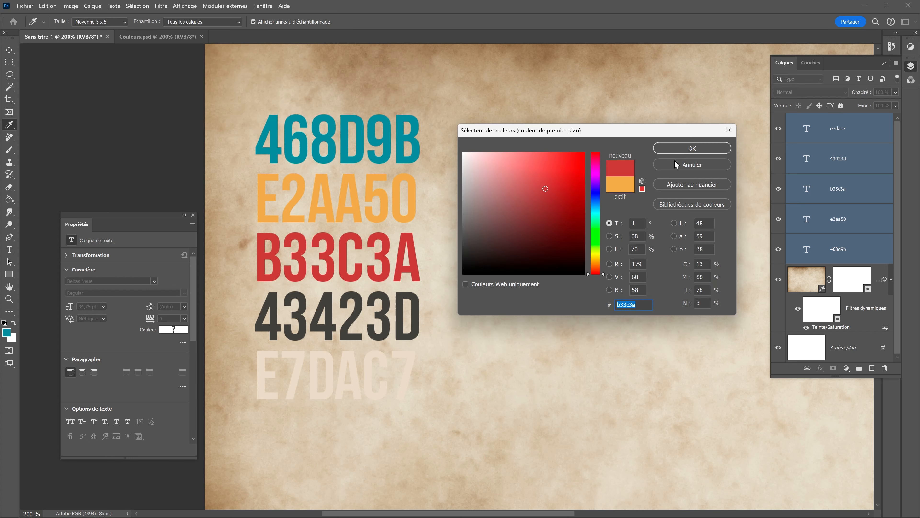
{"action": "left_click", "coordinate": [671, 185]}
{"action": "type", "text": "Rouge"}
{"action": "key", "text": "Return"}
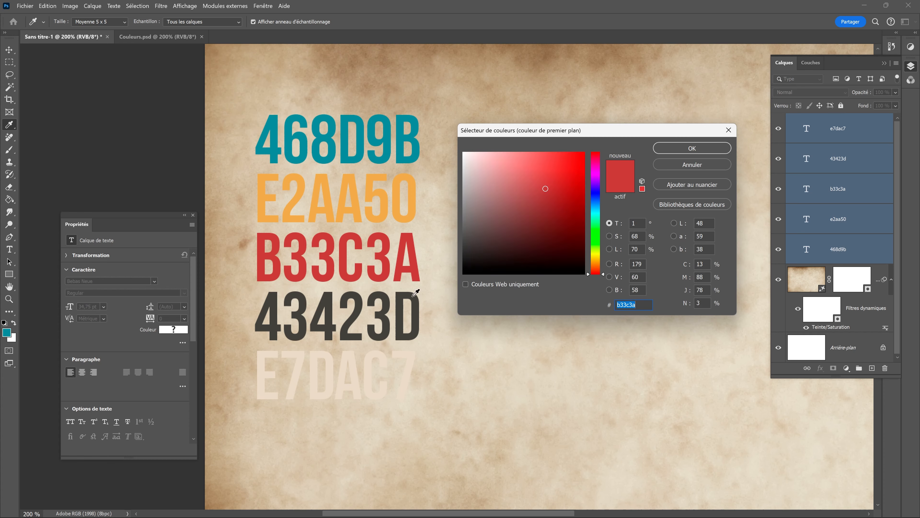
- Sample dark grey 43423d and beige e7dac7 from their labels and add both to the swatches, naming the beige Beige clair
{"action": "left_click", "coordinate": [415, 312]}
{"action": "left_click", "coordinate": [690, 185]}
{"action": "key", "text": "Return"}
{"action": "left_click", "coordinate": [335, 377]}
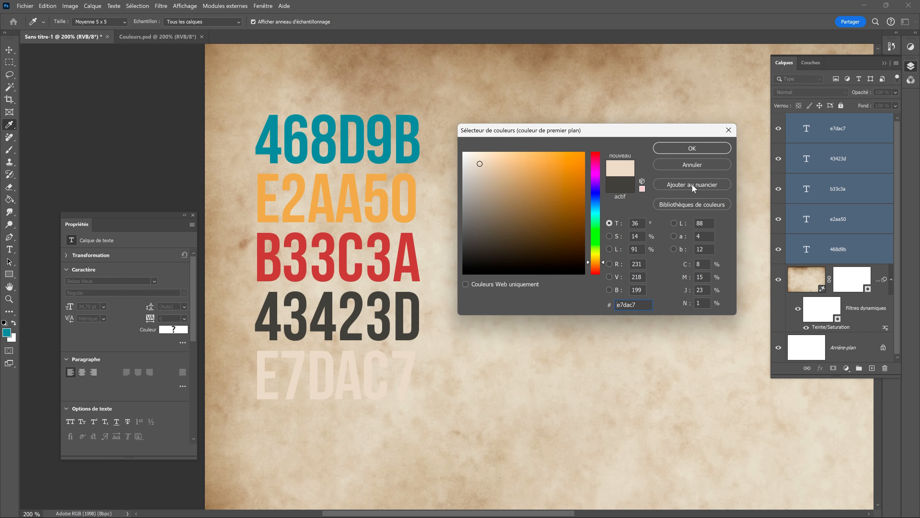
{"action": "left_click", "coordinate": [691, 185]}
{"action": "key", "text": "Return"}
{"action": "left_click", "coordinate": [688, 148]}
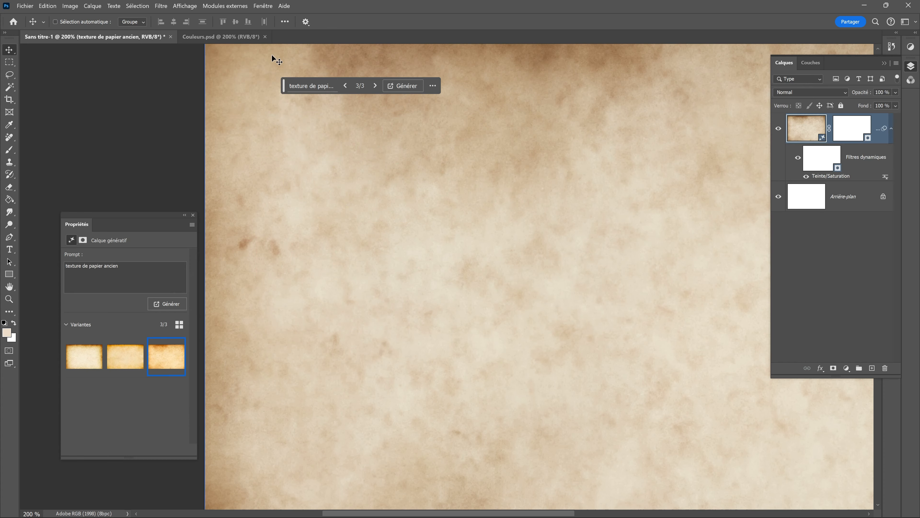
- Show the Nuancier swatches, place them clear of the layers list and enlarge them to reach the newly saved colours
{"action": "left_click", "coordinate": [263, 6]}
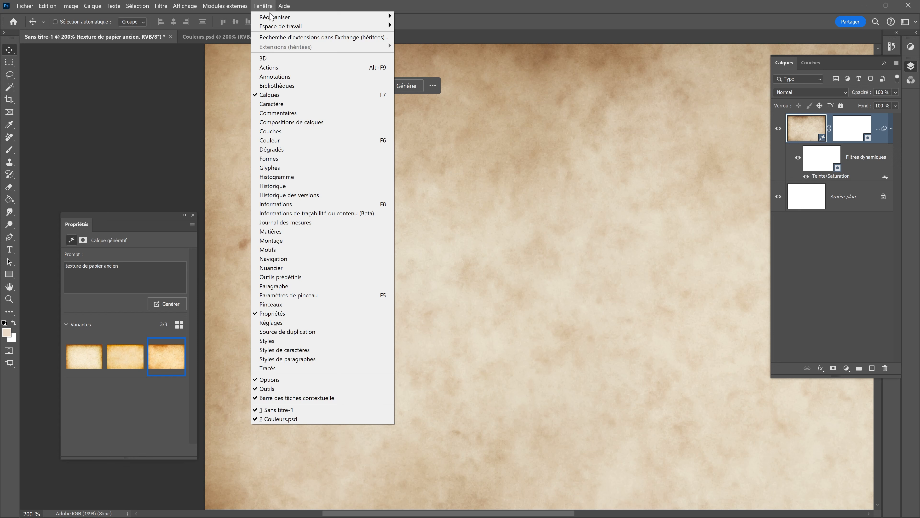
{"action": "left_click", "coordinate": [274, 268]}
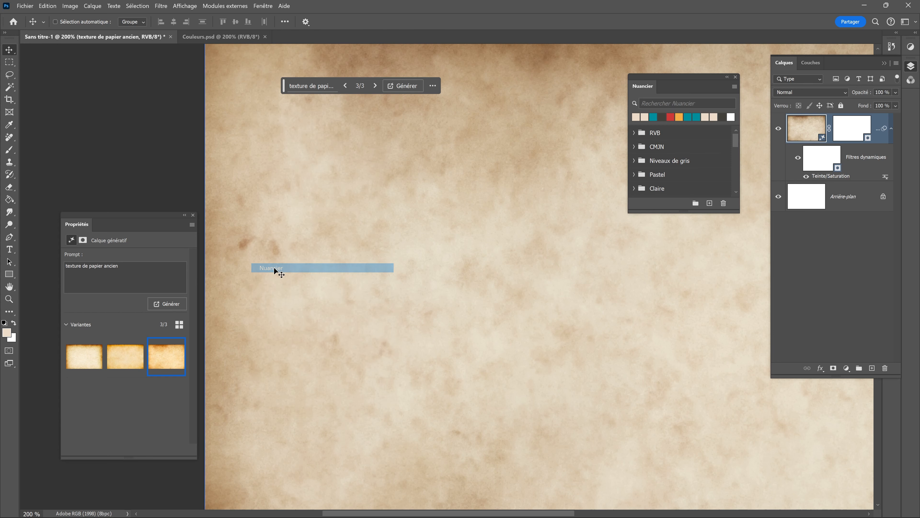
{"action": "left_click_drag", "start_coordinate": [671, 85], "coordinate": [635, 85]}
{"action": "left_click_drag", "start_coordinate": [652, 213], "coordinate": [652, 270]}
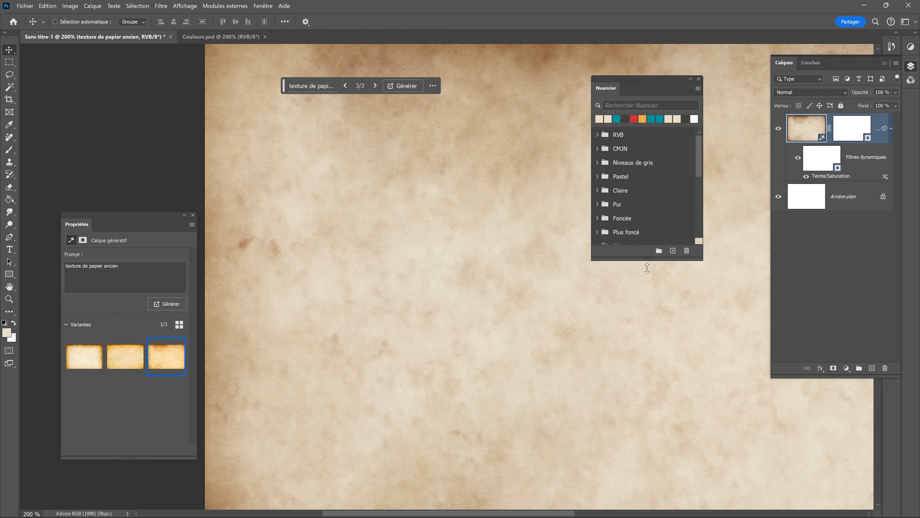
{"action": "scroll", "coordinate": [697, 242], "scroll_direction": "down", "scroll_amount": 5}
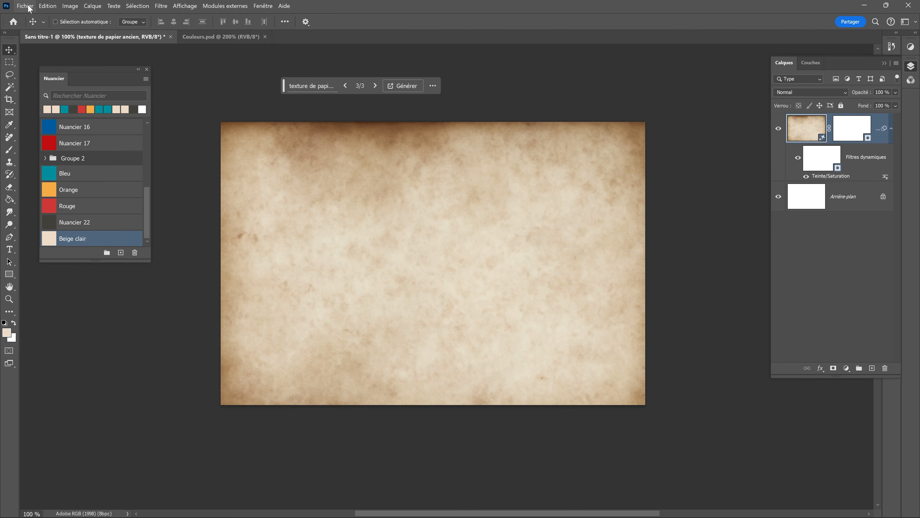
- Place the photo pexels-rdne-12169165 as an embedded image and scale it down to about half the canvas width
{"action": "left_click", "coordinate": [29, 8]}
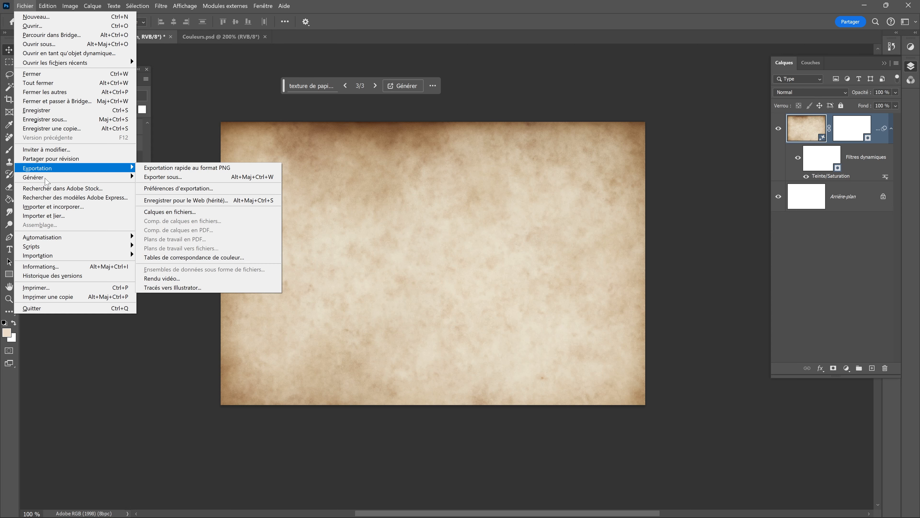
{"action": "left_click", "coordinate": [45, 207]}
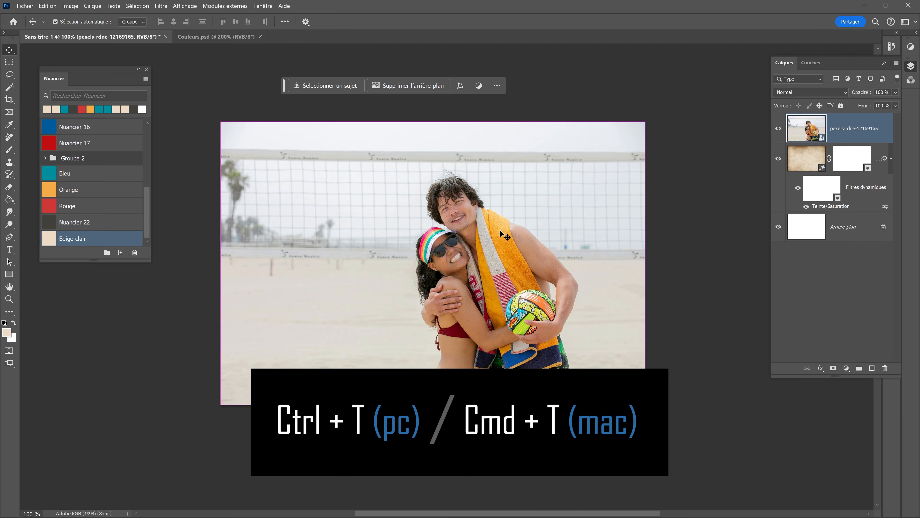
{"action": "key", "text": "ctrl+t"}
{"action": "mouse_move", "coordinate": [642, 131]}
{"action": "left_mouse_down"}
{"action": "mouse_move", "coordinate": [592, 188]}
{"action": "mouse_move", "coordinate": [536, 130]}
{"action": "mouse_move", "coordinate": [565, 154]}
{"action": "mouse_move", "coordinate": [565, 196]}
{"action": "mouse_move", "coordinate": [645, 122]}
{"action": "left_mouse_up"}
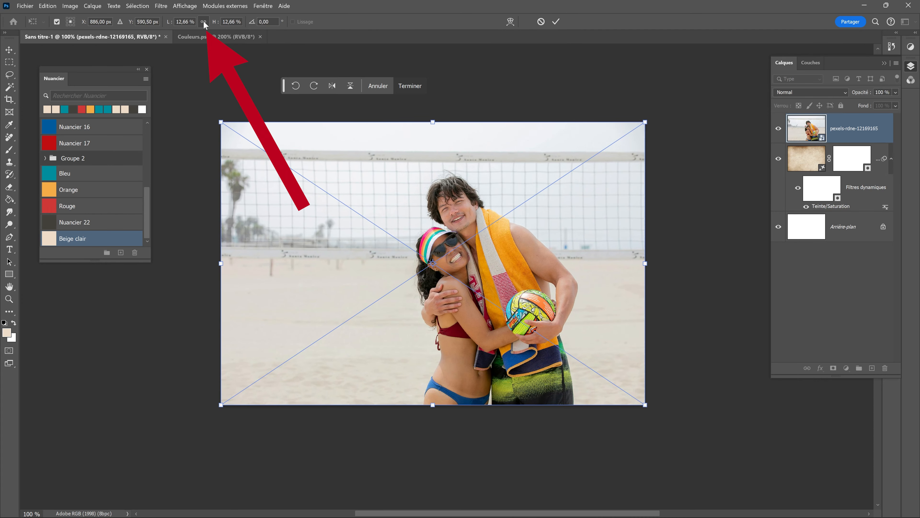
{"action": "left_click_drag", "start_coordinate": [645, 122], "coordinate": [434, 246]}
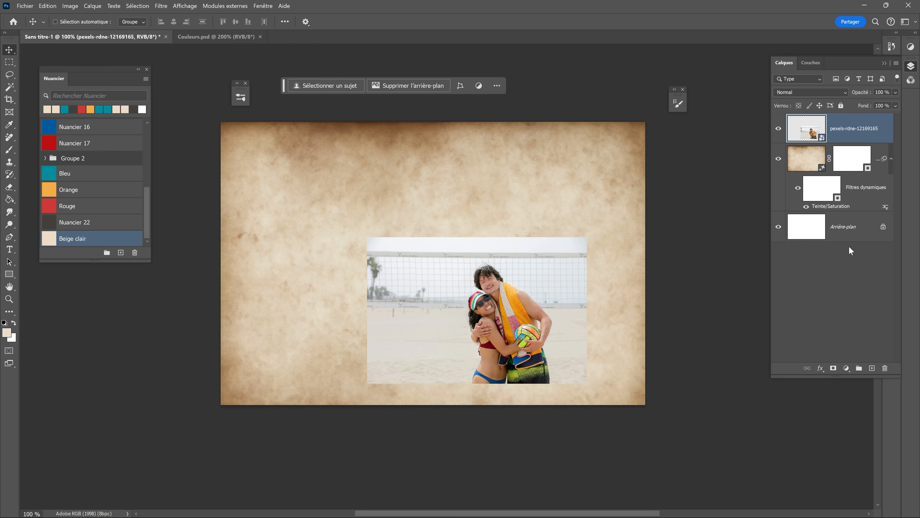
- Add a solid colour fill layer directly above Arrière-plan using the Beige clair swatch, e7dac7
{"action": "left_click", "coordinate": [863, 231]}
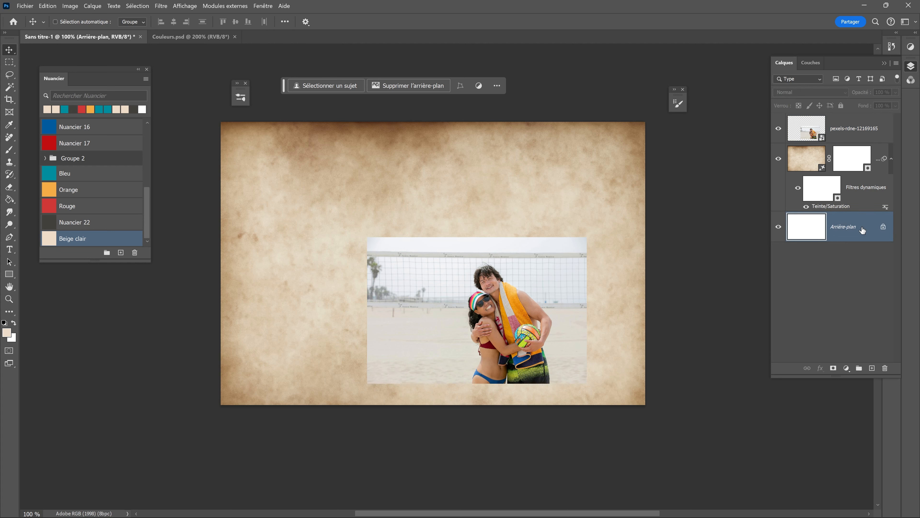
{"action": "left_click", "coordinate": [847, 368]}
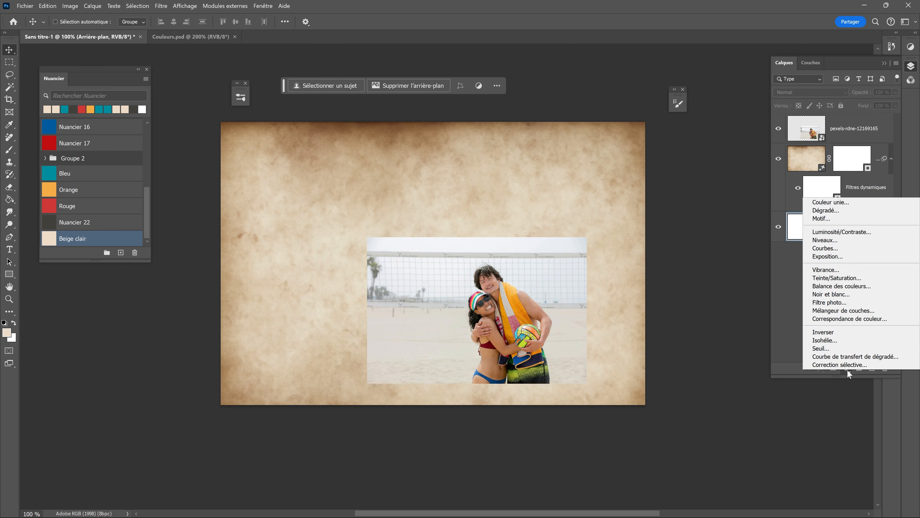
{"action": "left_click", "coordinate": [831, 203]}
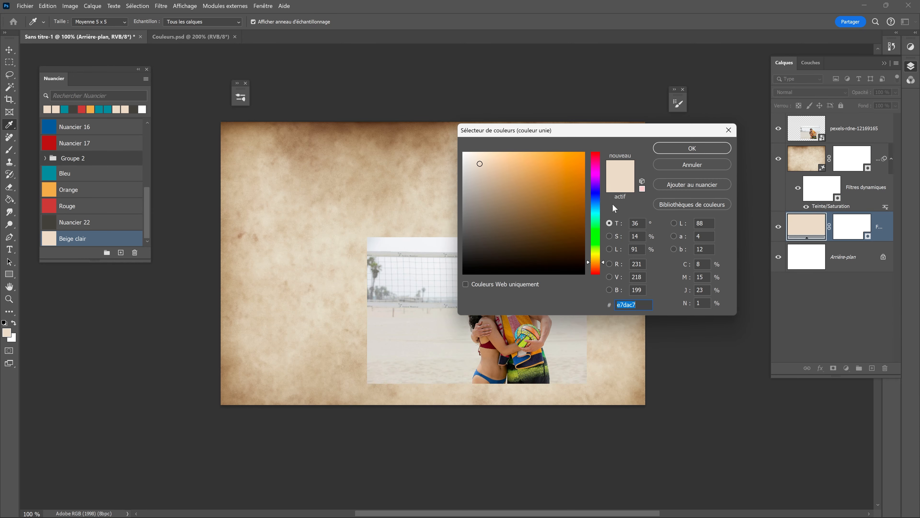
{"action": "left_click", "coordinate": [50, 240]}
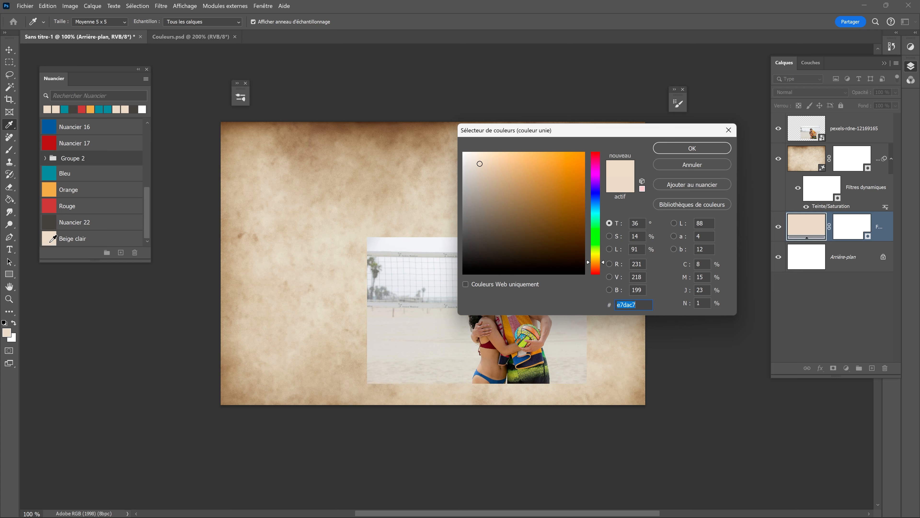
{"action": "left_click", "coordinate": [695, 148]}
- Confirm the beige fill colour and set the old paper texture layer's blend mode to Produit
{"action": "left_click", "coordinate": [793, 149]}
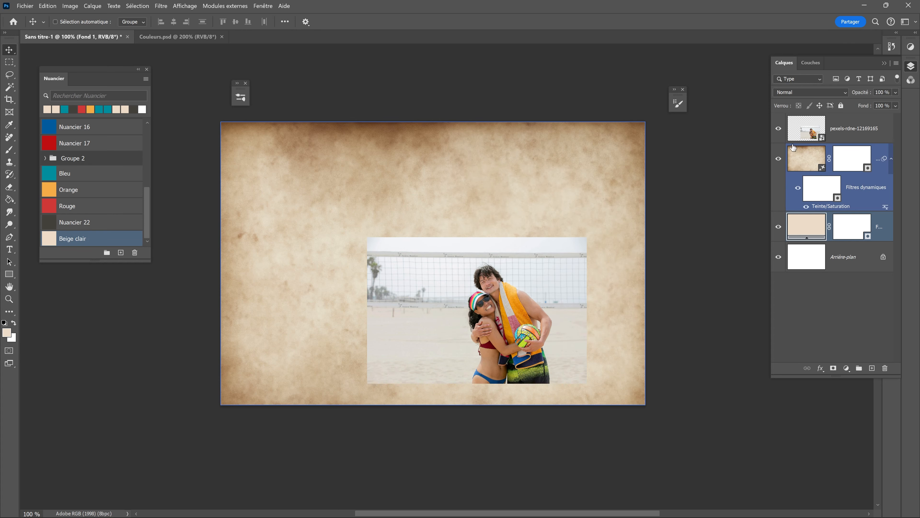
{"action": "left_click_drag", "start_coordinate": [827, 65], "coordinate": [777, 76]}
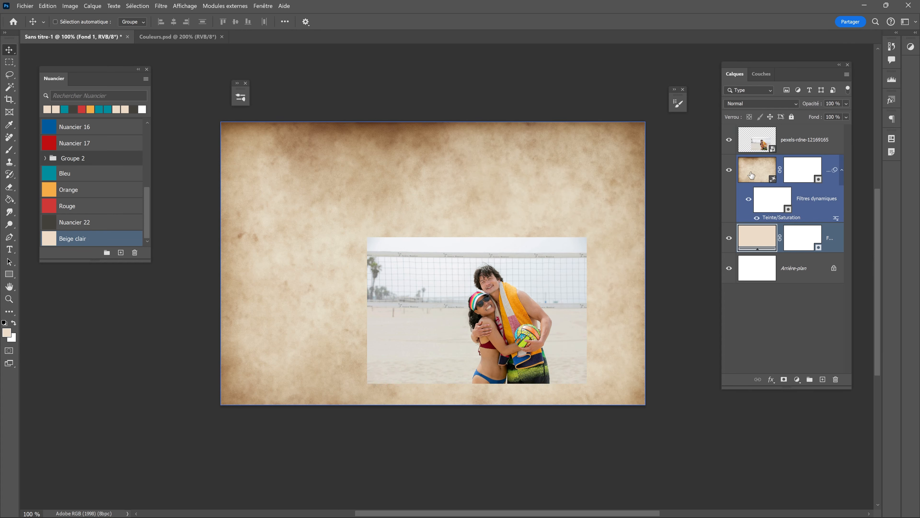
{"action": "left_click", "coordinate": [752, 176]}
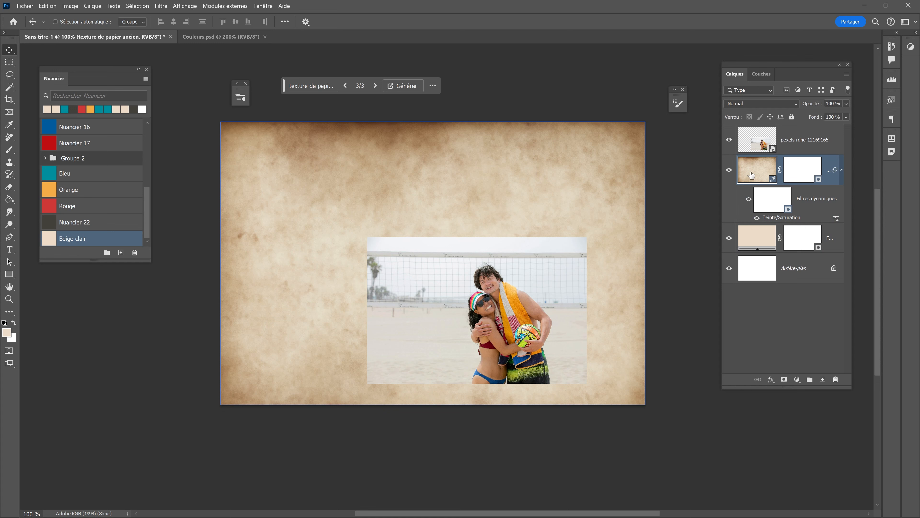
{"action": "left_click", "coordinate": [749, 104]}
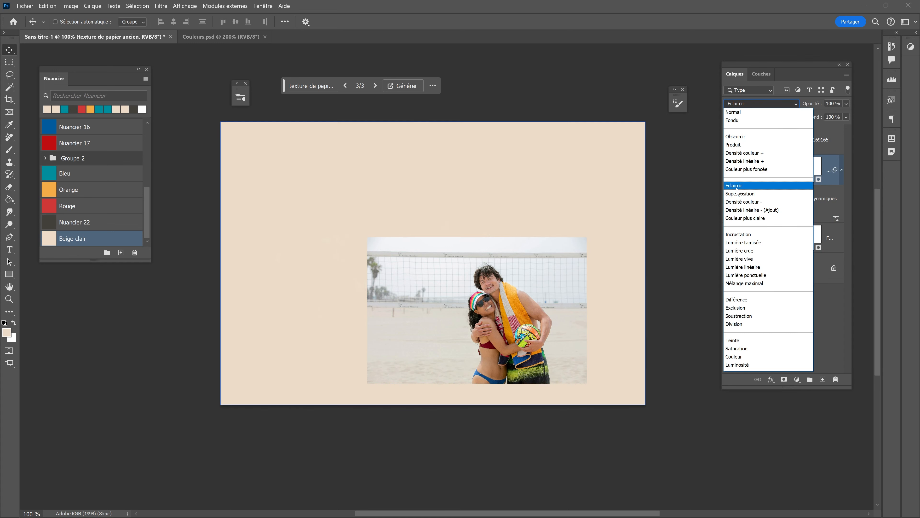
{"action": "left_click", "coordinate": [739, 145]}
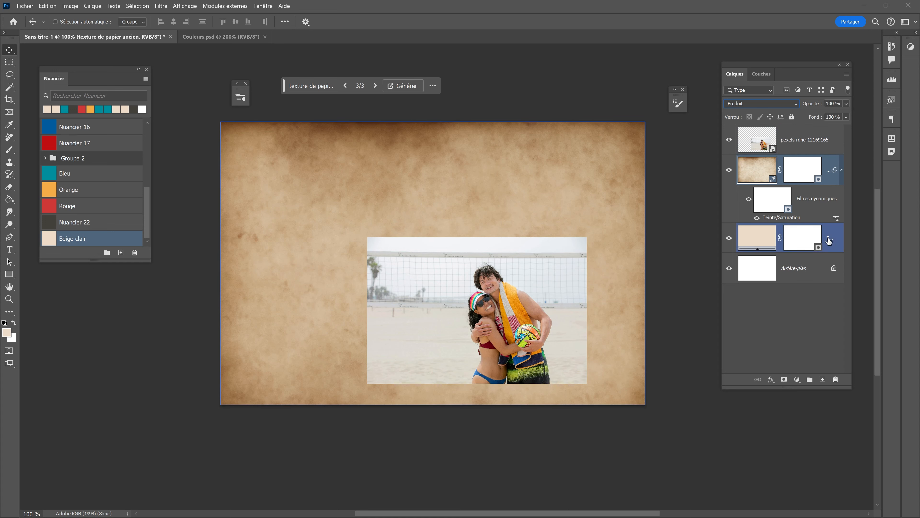
- Group the paper texture and beige fill layers under the name FOND and lock the whole group
{"action": "left_click_drag", "start_coordinate": [800, 388], "coordinate": [799, 414]}
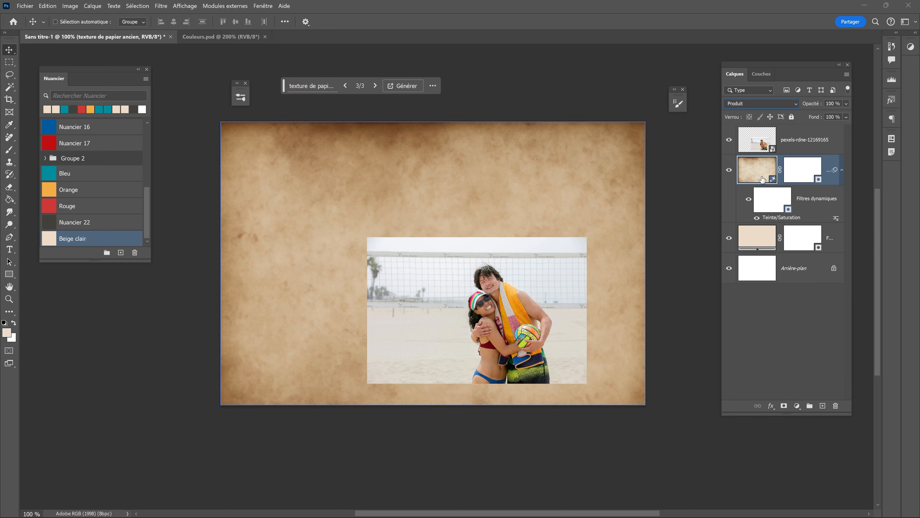
{"action": "left_click", "coordinate": [834, 239], "text": "shift"}
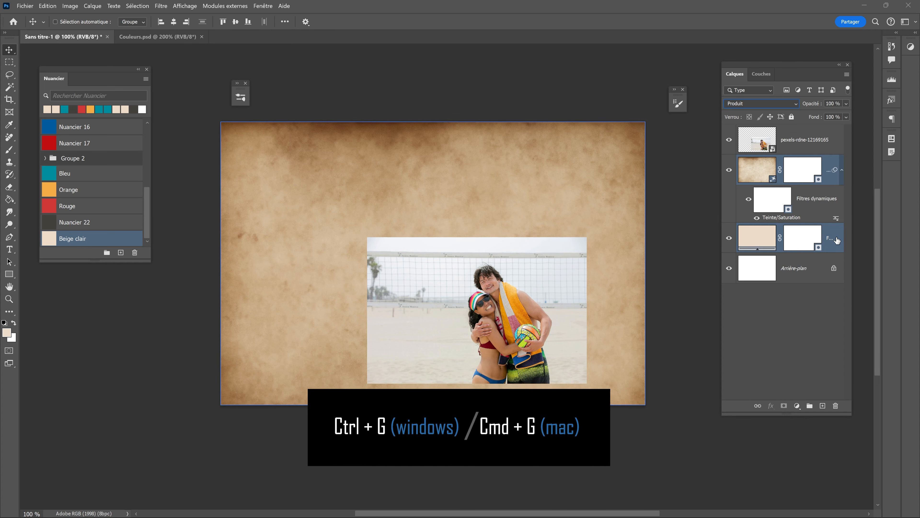
{"action": "key", "text": "ctrl+g"}
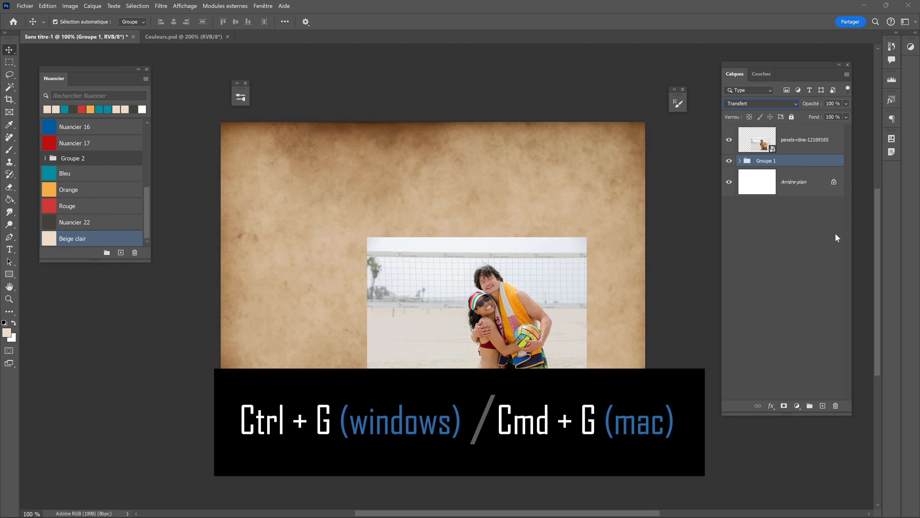
{"action": "double_click", "coordinate": [770, 164]}
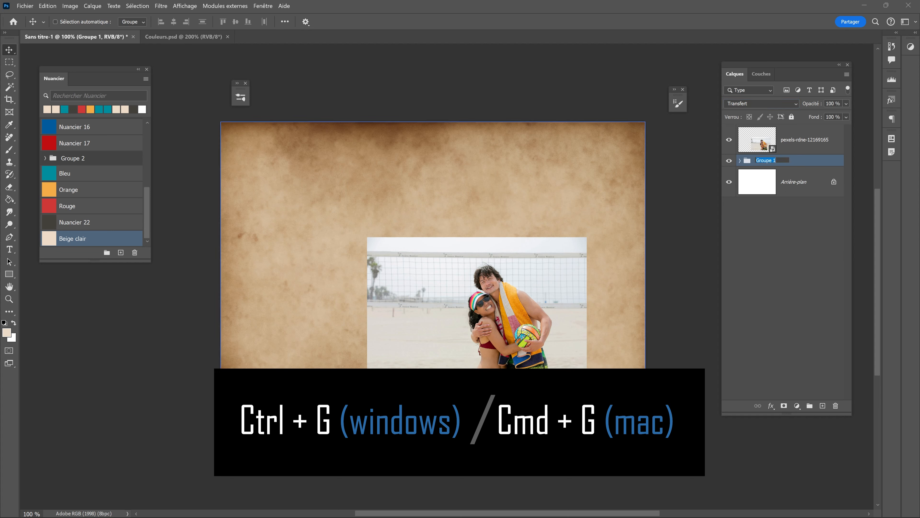
{"action": "type", "text": "FOND"}
{"action": "key", "text": "Return"}
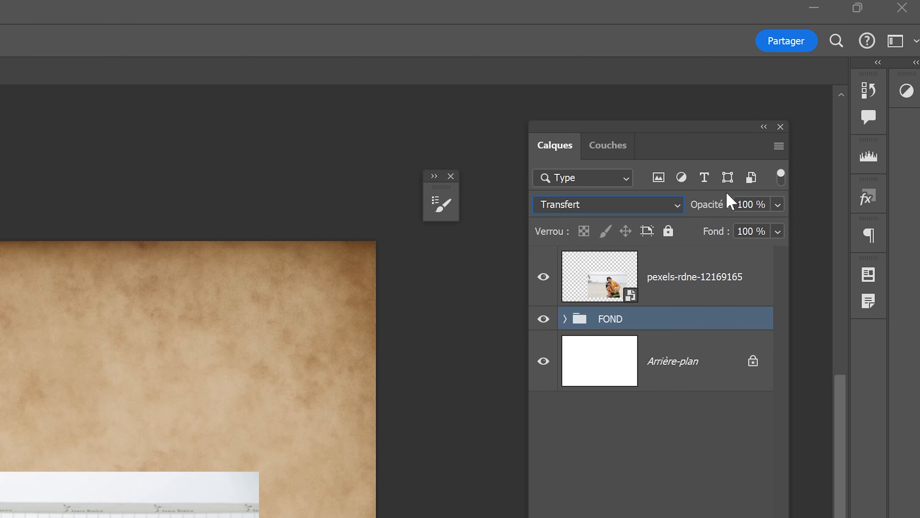
{"action": "left_click", "coordinate": [668, 232]}
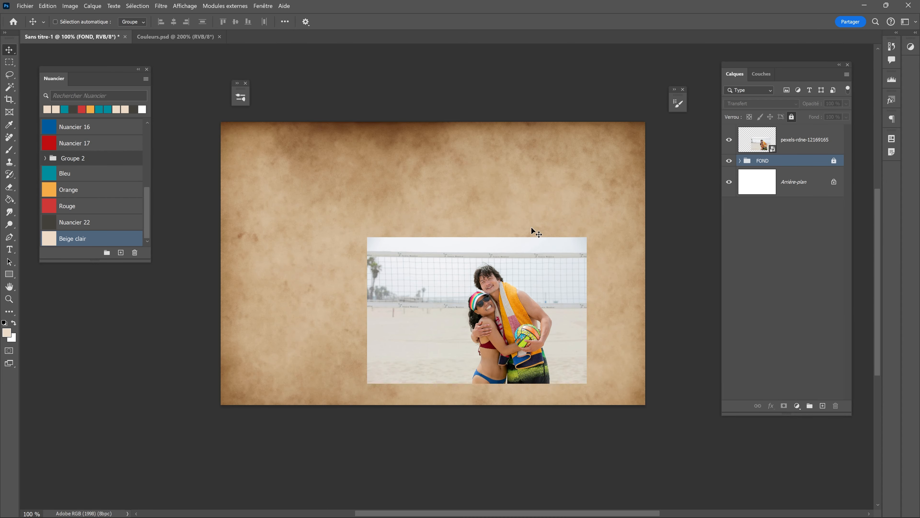
{"action": "left_click", "coordinate": [518, 293], "text": "ctrl"}
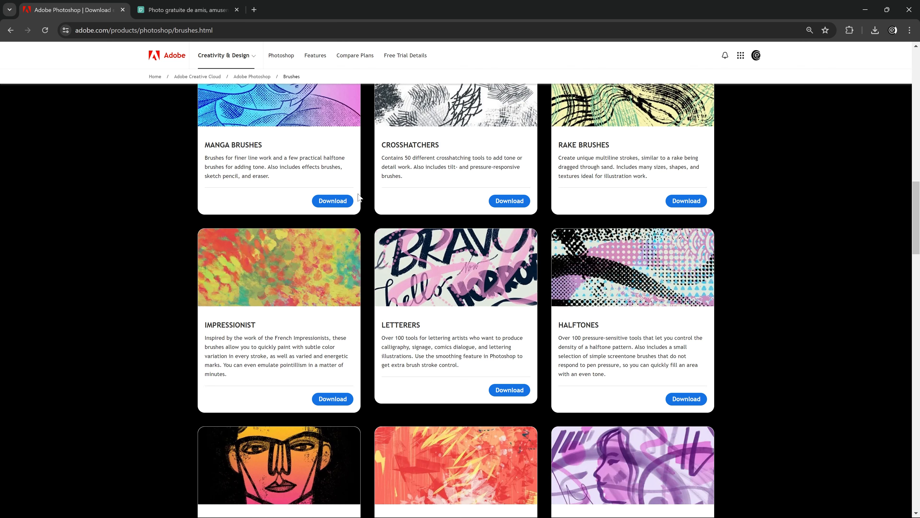
- Find the Letterers set on Adobe's Photoshop brushes page in the browser and download it
{"action": "scroll", "coordinate": [359, 197], "scroll_direction": "up", "scroll_amount": 10}
{"action": "scroll", "coordinate": [420, 222], "scroll_direction": "down", "scroll_amount": 3}
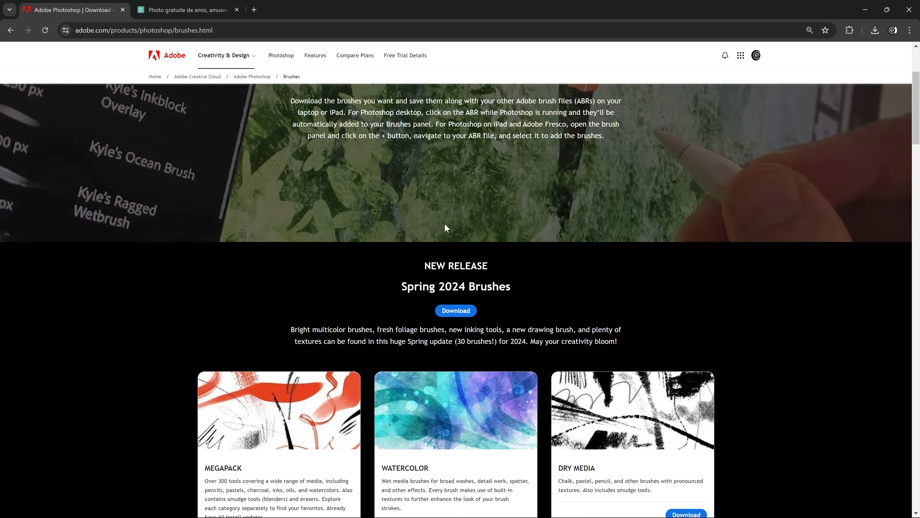
{"action": "scroll", "coordinate": [445, 224], "scroll_direction": "down", "scroll_amount": 12}
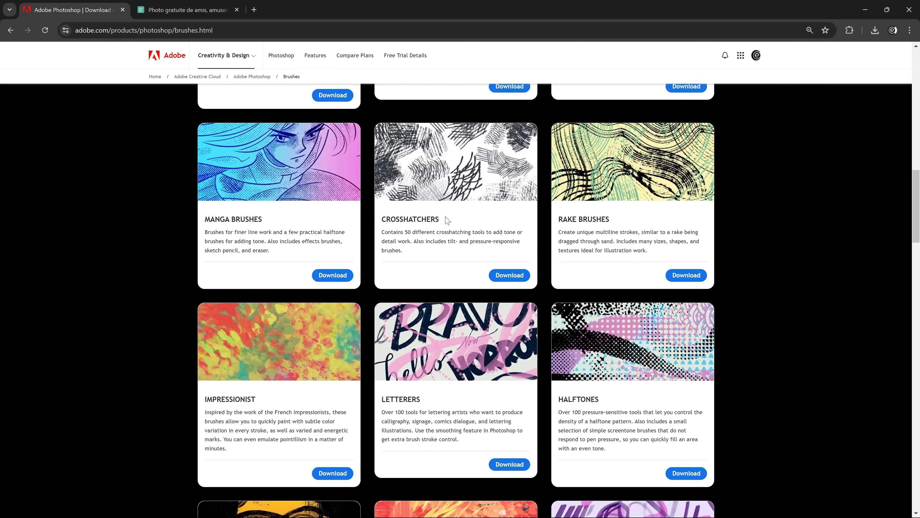
{"action": "scroll", "coordinate": [447, 220], "scroll_direction": "down", "scroll_amount": 3}
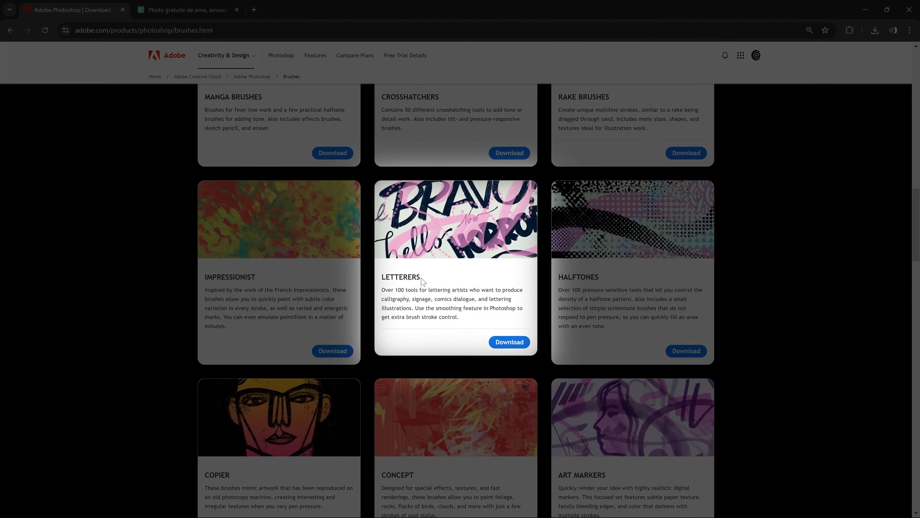
{"action": "left_click_drag", "start_coordinate": [422, 278], "coordinate": [381, 278]}
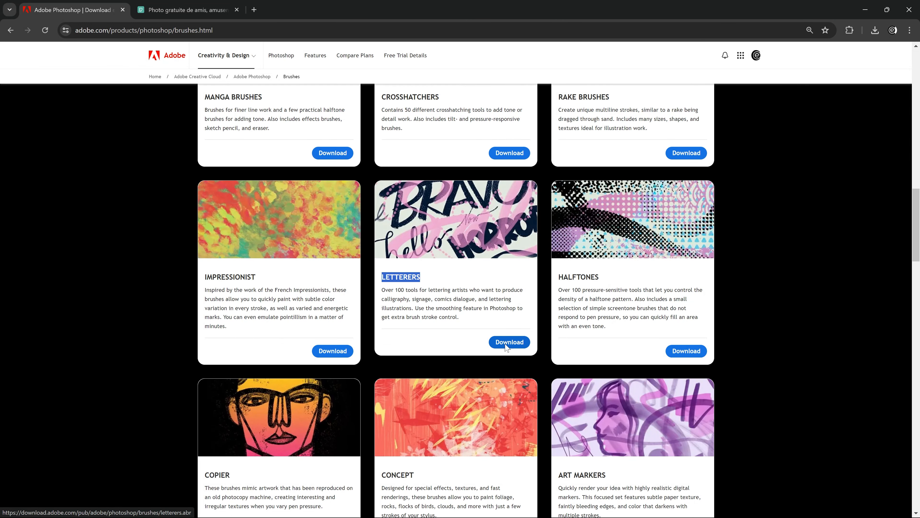
{"action": "left_click", "coordinate": [507, 344]}
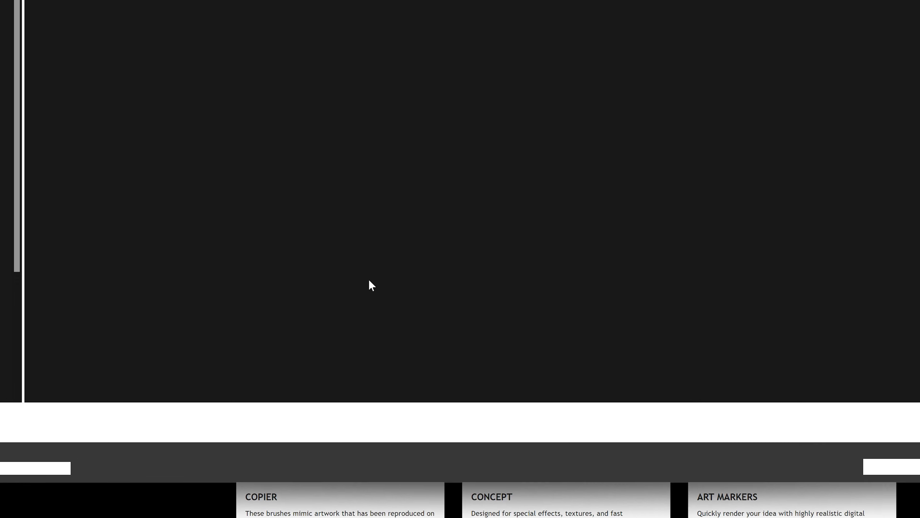
{"action": "key", "text": "End"}
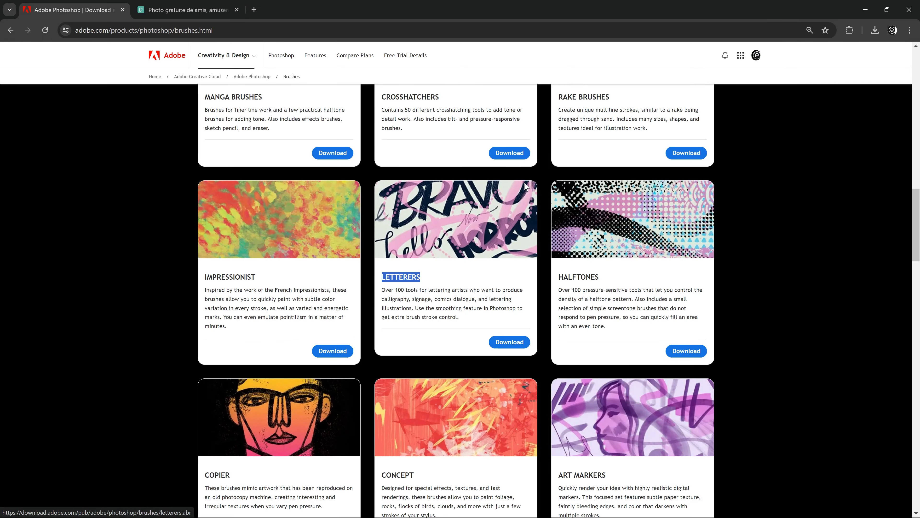
- Switch back to Photoshop, show the Pinceaux brush list and look up its option for importing brushes
{"action": "left_click", "coordinate": [864, 13]}
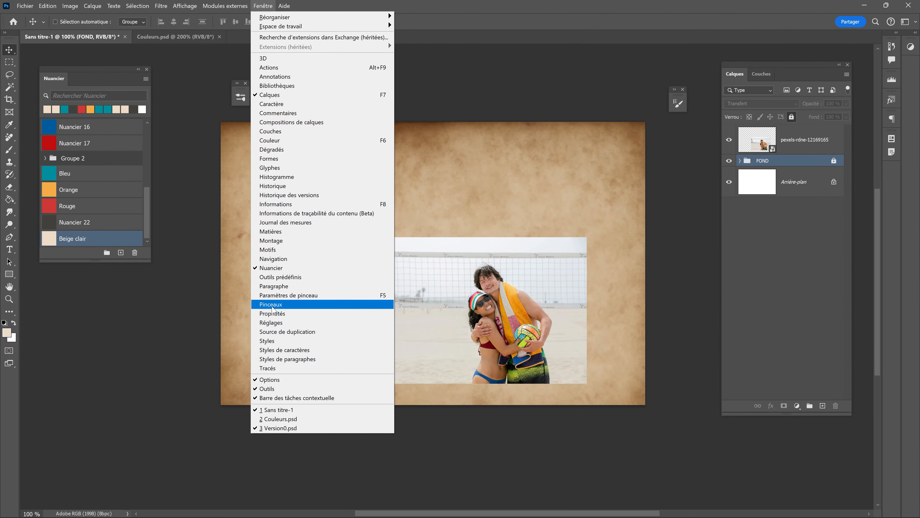
{"action": "left_click", "coordinate": [304, 305]}
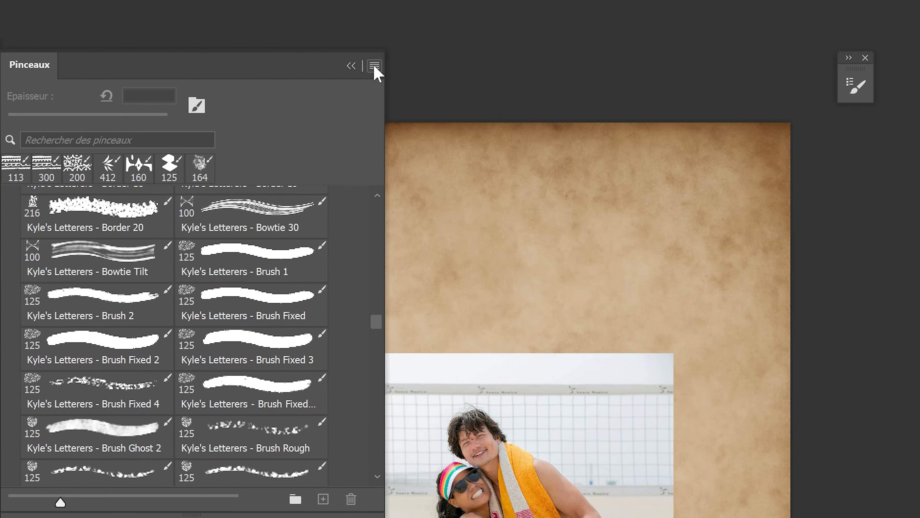
{"action": "left_click", "coordinate": [374, 67]}
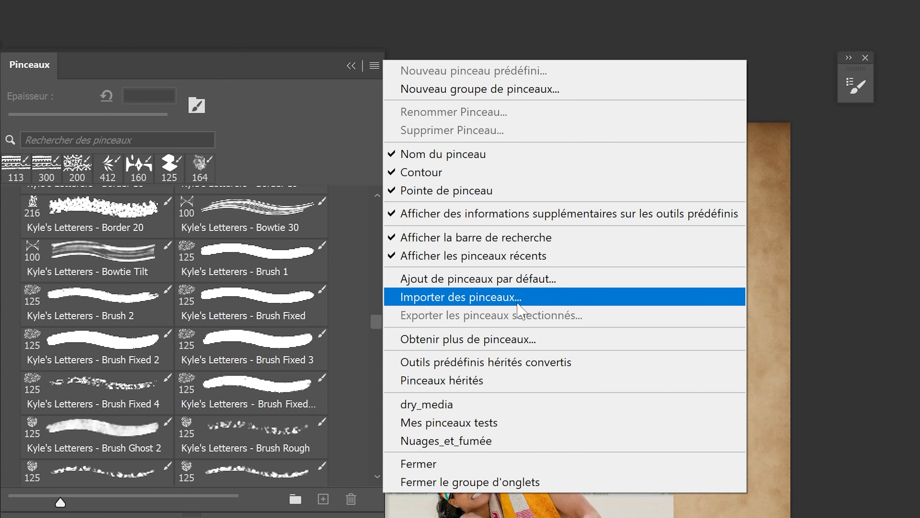
{"action": "left_click", "coordinate": [326, 65]}
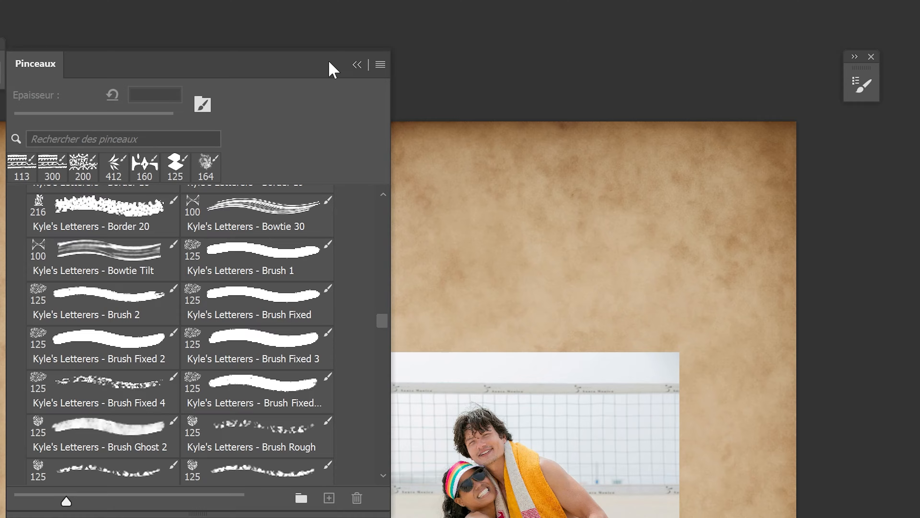
- Collapse the Nuages_et_fumée brush group and browse the brush list for the Kyle's Letterers brushes
{"action": "left_click_drag", "start_coordinate": [378, 325], "coordinate": [378, 325]}
{"action": "mouse_move", "coordinate": [560, 294]}
{"action": "left_mouse_down"}
{"action": "mouse_move", "coordinate": [559, 433]}
{"action": "mouse_move", "coordinate": [564, 230]}
{"action": "mouse_move", "coordinate": [581, 230]}
{"action": "left_mouse_up"}
{"action": "scroll", "coordinate": [284, 296], "scroll_direction": "up", "scroll_amount": 5}
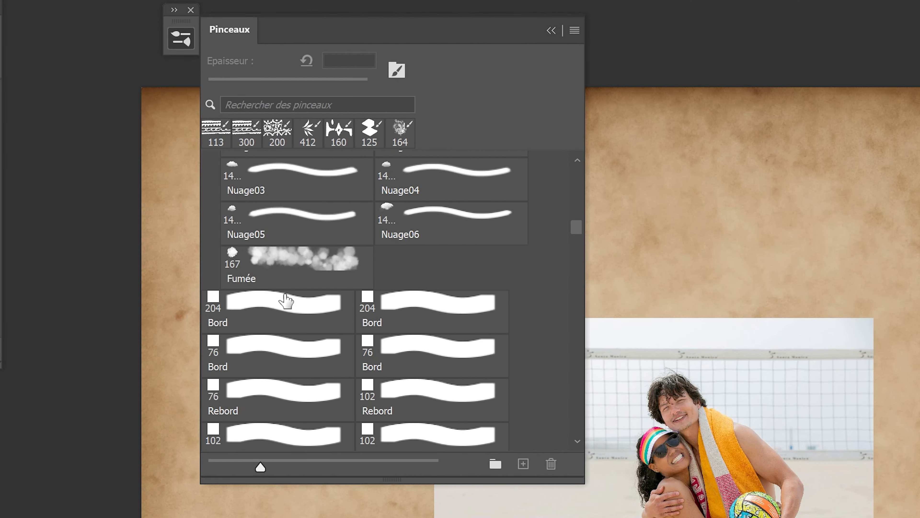
{"action": "left_click", "coordinate": [211, 222]}
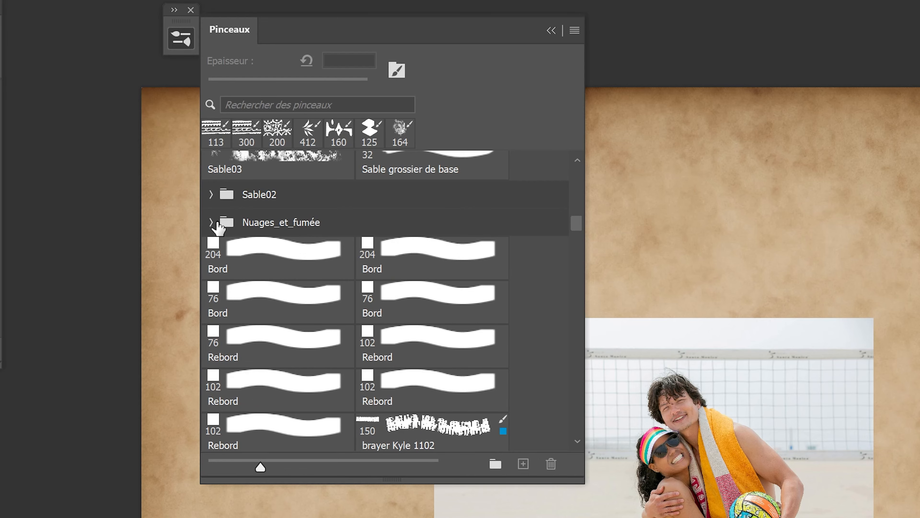
{"action": "scroll", "coordinate": [232, 223], "scroll_direction": "up", "scroll_amount": 3}
{"action": "scroll", "coordinate": [249, 220], "scroll_direction": "up", "scroll_amount": 6}
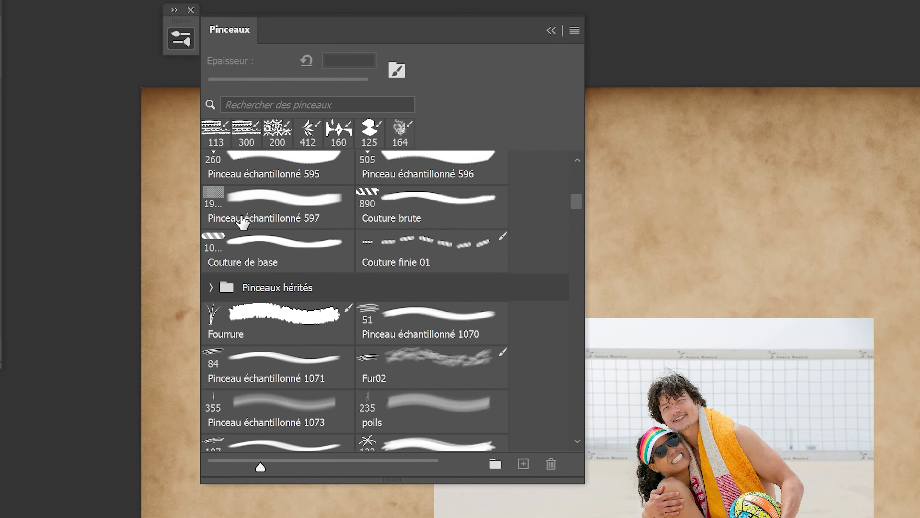
{"action": "mouse_move", "coordinate": [578, 200]}
{"action": "left_mouse_down"}
{"action": "mouse_move", "coordinate": [575, 432]}
{"action": "mouse_move", "coordinate": [576, 328]}
{"action": "left_mouse_up"}
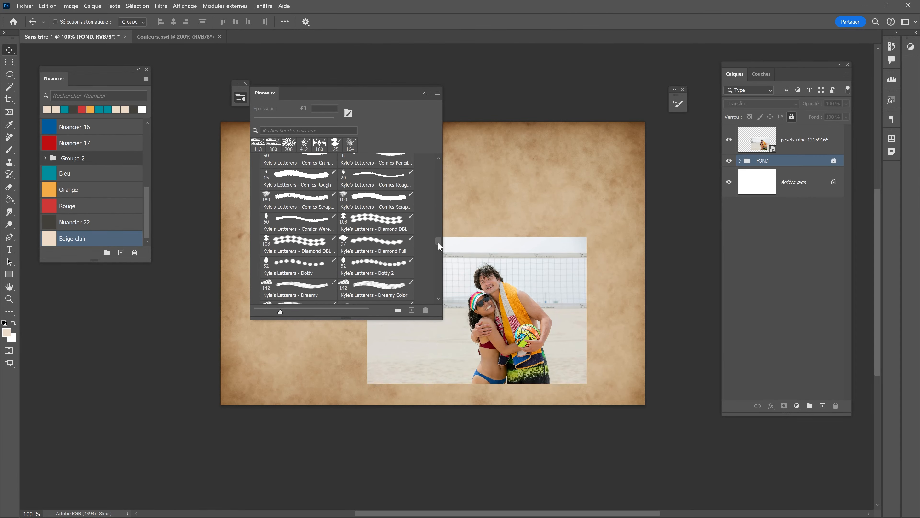
- Activate the Brush tool with the Kyle's Letterers - Border 17 brush and put the brush list away
{"action": "left_click", "coordinate": [10, 152]}
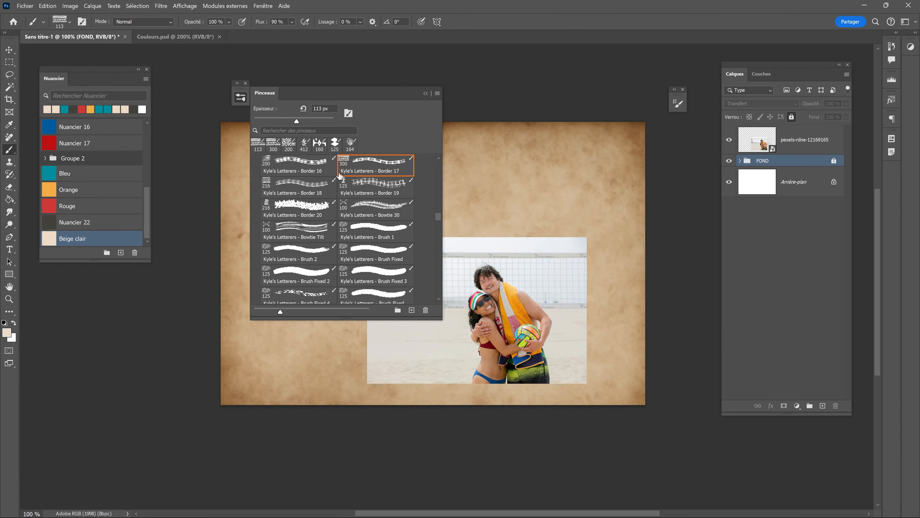
{"action": "left_click", "coordinate": [70, 22]}
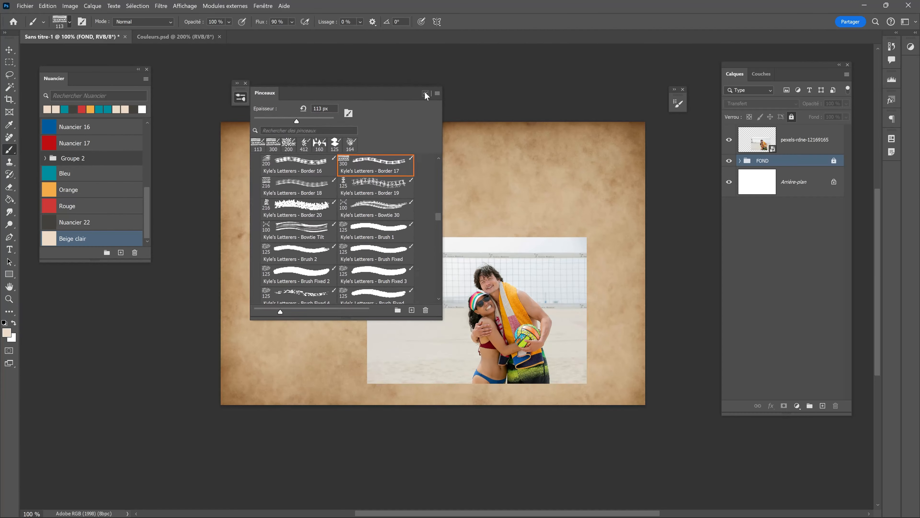
{"action": "left_click", "coordinate": [838, 19]}
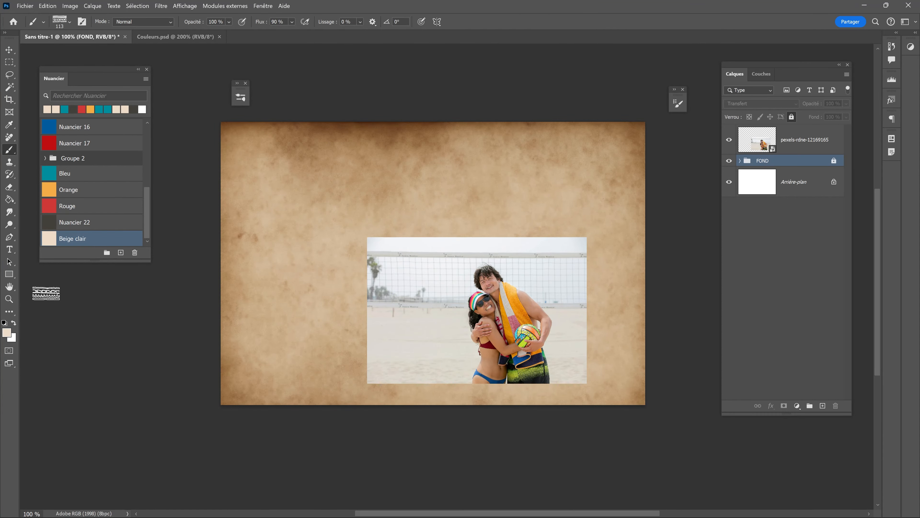
- Try beige Border 17 brush strokes on the paper above and beside the photo, undoing each one
{"action": "mouse_move", "coordinate": [469, 181]}
{"action": "left_mouse_down"}
{"action": "mouse_move", "coordinate": [294, 191]}
{"action": "mouse_move", "coordinate": [282, 358]}
{"action": "mouse_move", "coordinate": [413, 223]}
{"action": "mouse_move", "coordinate": [397, 175]}
{"action": "mouse_move", "coordinate": [371, 255]}
{"action": "mouse_move", "coordinate": [356, 232]}
{"action": "left_mouse_up"}
{"action": "key", "text": "ctrl+z"}
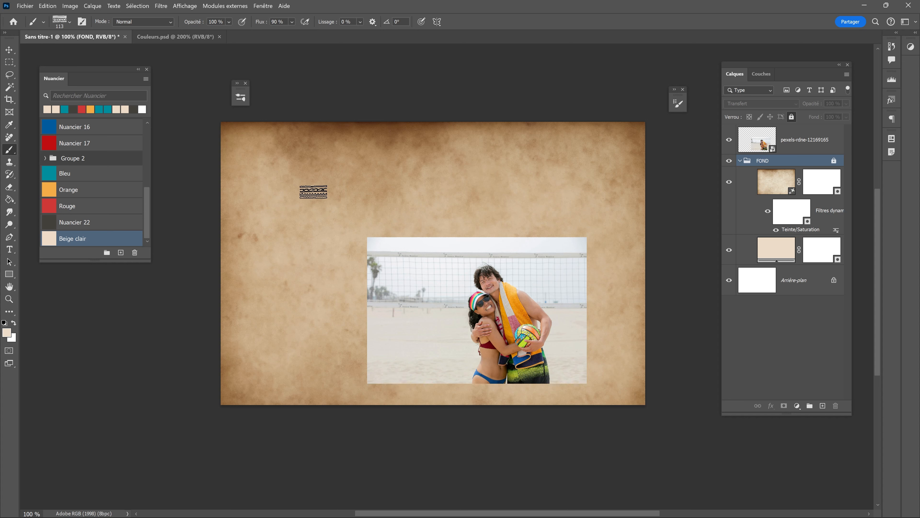
{"action": "mouse_move", "coordinate": [368, 159]}
{"action": "left_mouse_down"}
{"action": "mouse_move", "coordinate": [301, 199]}
{"action": "mouse_move", "coordinate": [303, 238]}
{"action": "left_mouse_up"}
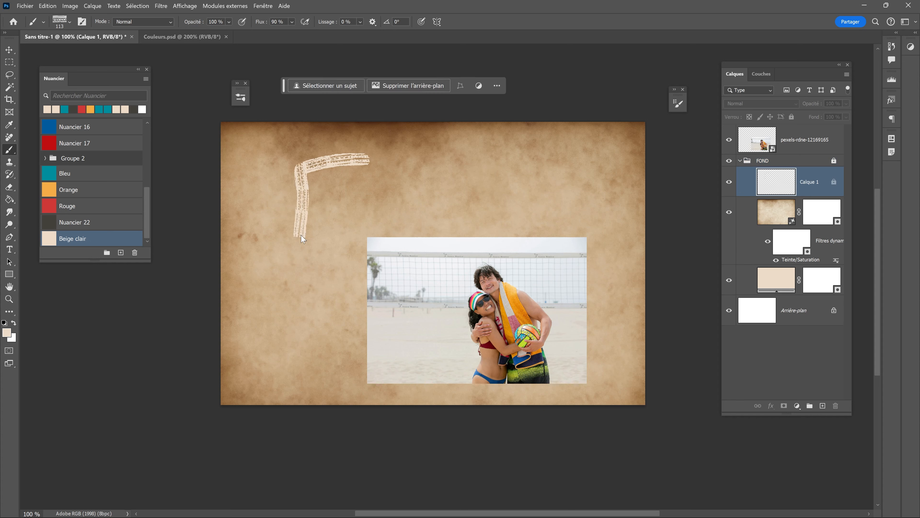
{"action": "key", "text": "ctrl+z"}
- Set the brush flow to 100 % and try a bent border stroke on the paper, undoing the stroke
{"action": "right_click", "coordinate": [325, 169]}
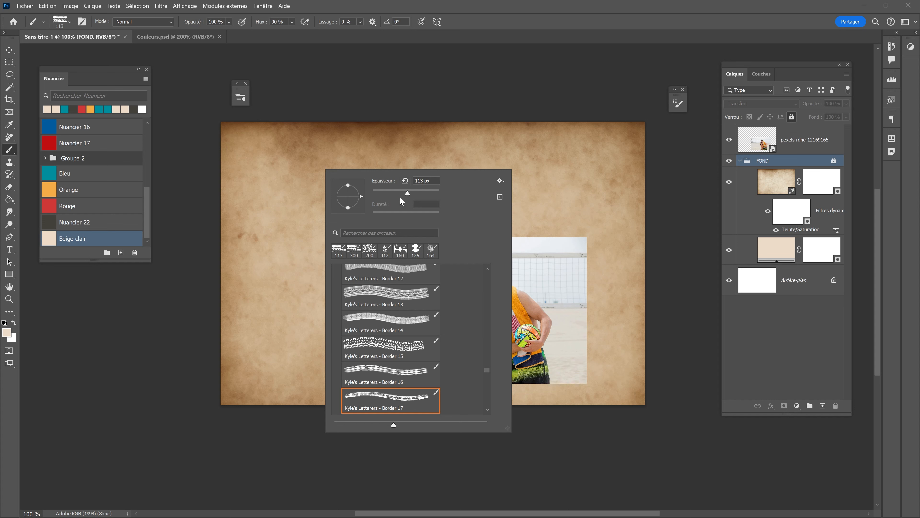
{"action": "key", "text": "Escape"}
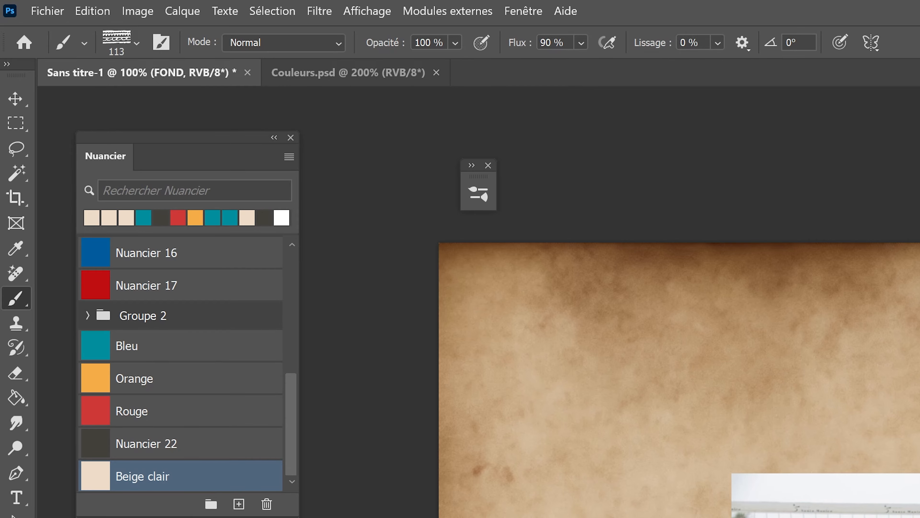
{"action": "left_click_drag", "start_coordinate": [520, 49], "coordinate": [622, 58]}
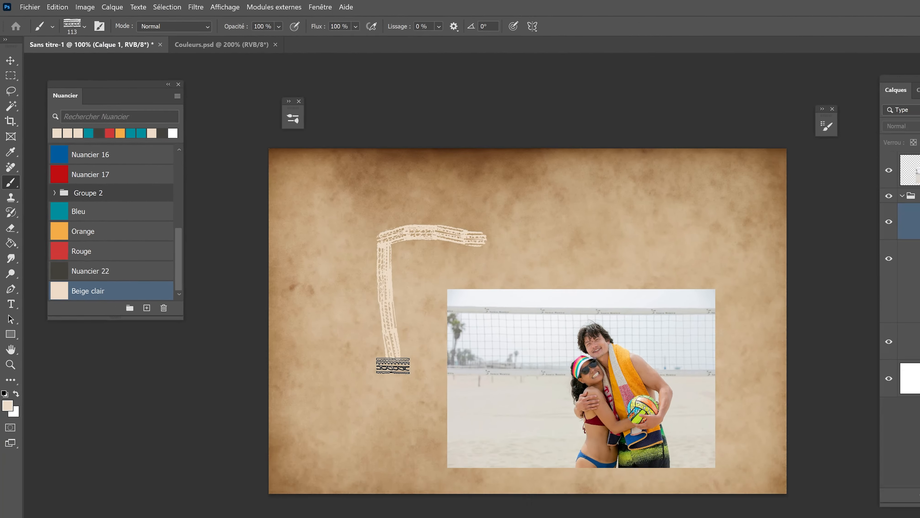
{"action": "key", "text": "ctrl+z"}
{"action": "left_click", "coordinate": [630, 348], "text": "ctrl"}
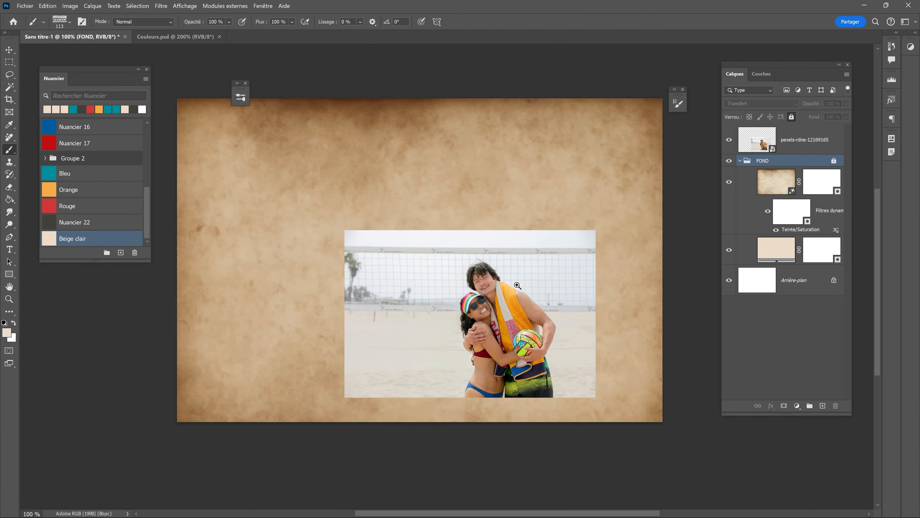
- Load the outline of the beach photo layer pexels-rdne-12169165 as a selection
{"action": "left_click_drag", "start_coordinate": [517, 286], "coordinate": [555, 258]}
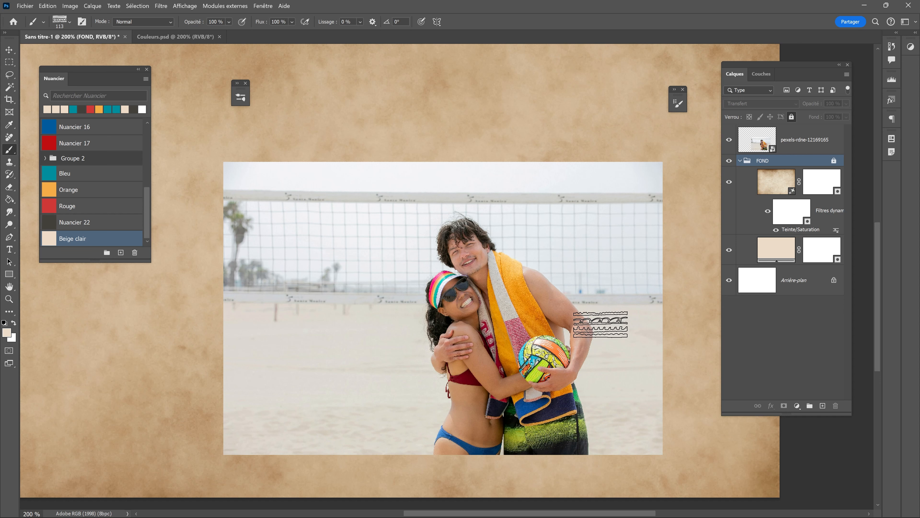
{"action": "left_click", "coordinate": [808, 141]}
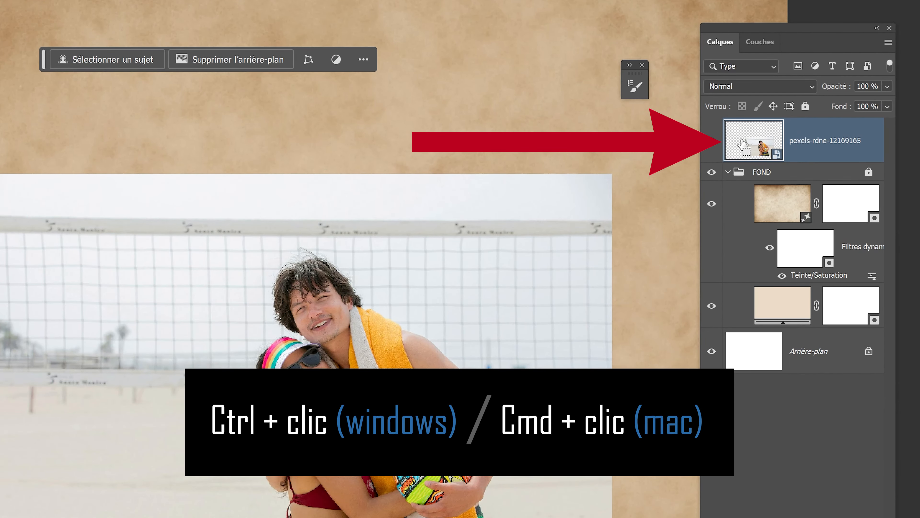
{"action": "left_click", "coordinate": [742, 143], "text": "ctrl"}
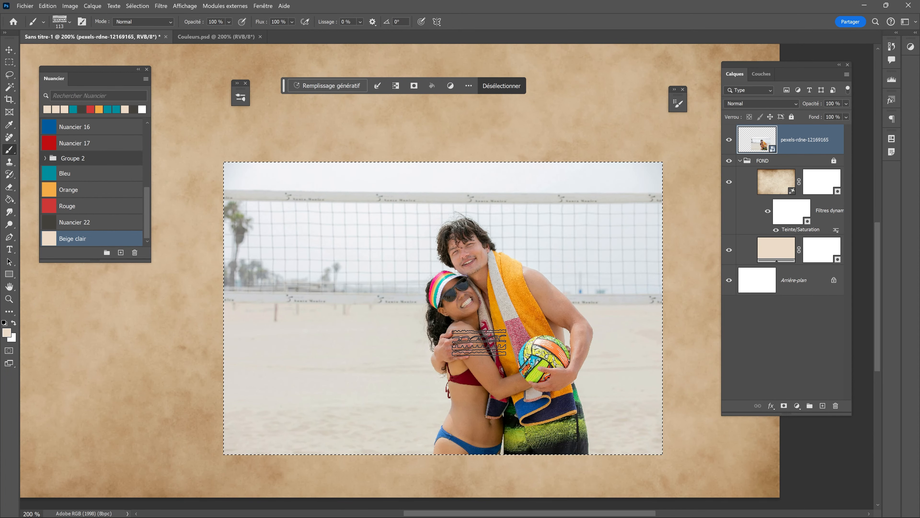
- Convert the selection around the photo into a work path and keep the path list within reach beside the photo
{"action": "left_click", "coordinate": [264, 6]}
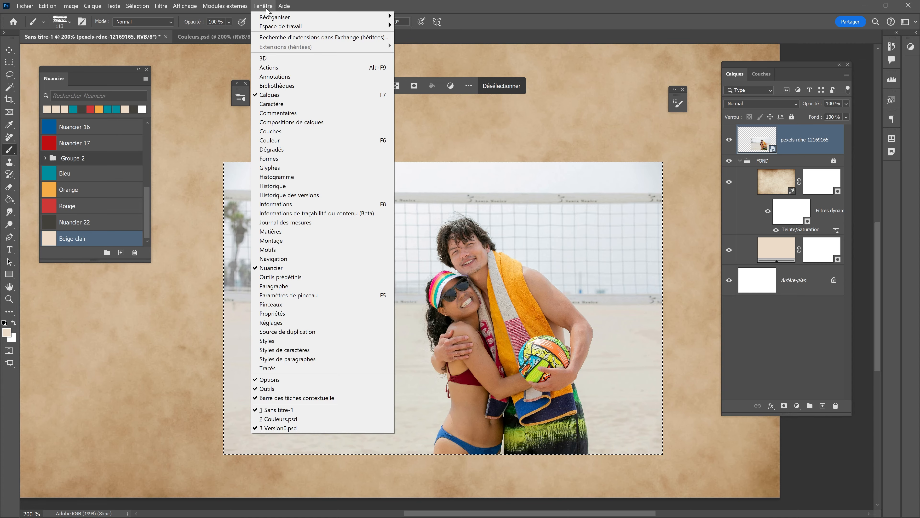
{"action": "left_click", "coordinate": [285, 368]}
{"action": "left_click_drag", "start_coordinate": [400, 67], "coordinate": [423, 68]}
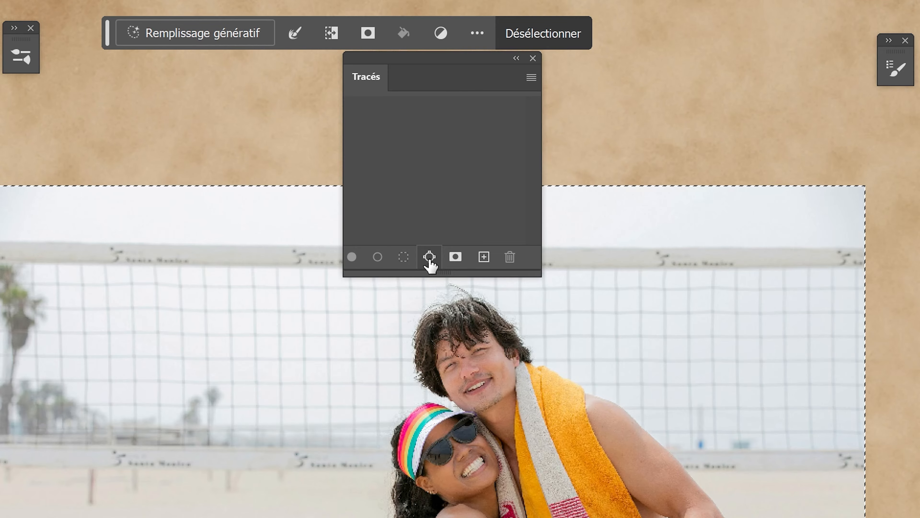
{"action": "left_click", "coordinate": [430, 257]}
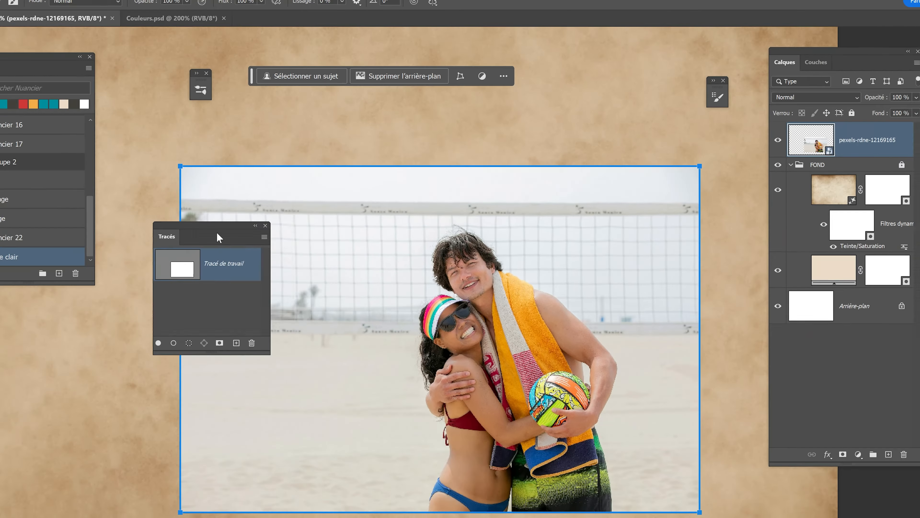
{"action": "left_click_drag", "start_coordinate": [219, 238], "coordinate": [63, 345]}
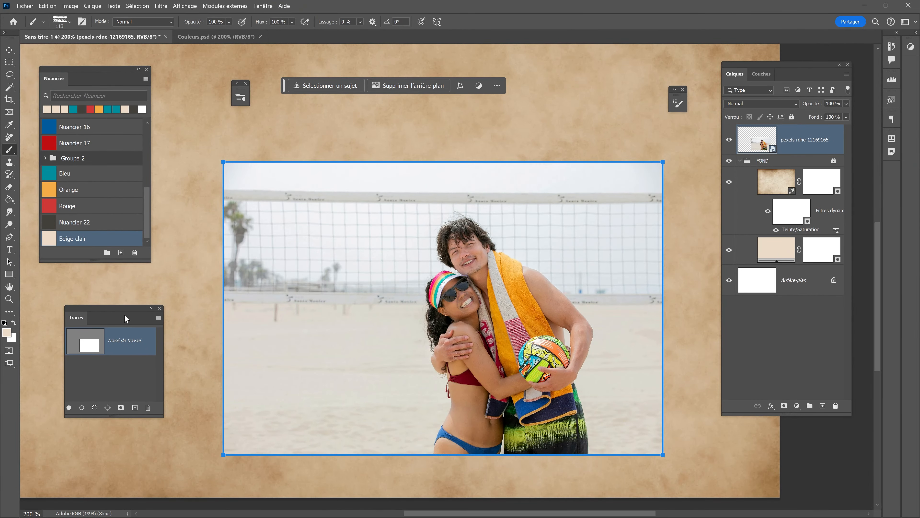
{"action": "left_click_drag", "start_coordinate": [124, 318], "coordinate": [232, 145]}
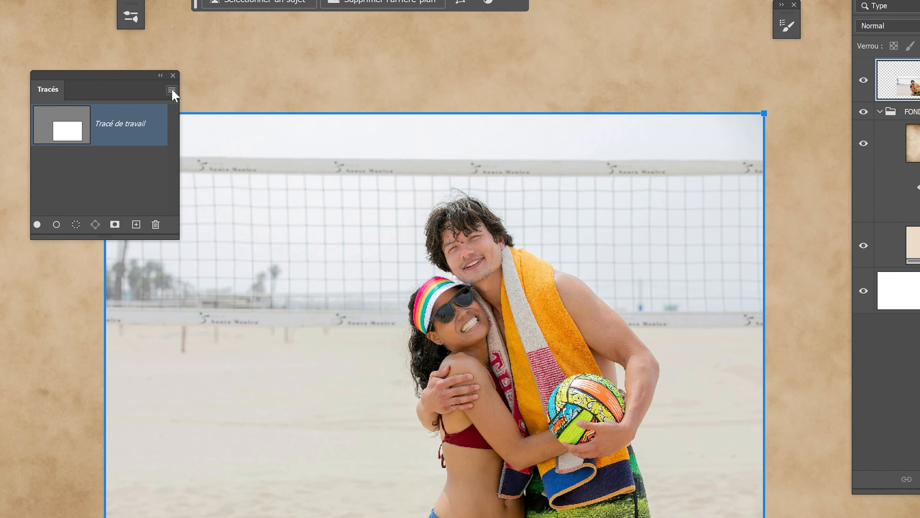
- Try to stroke the work path with the Brush directly on the photo layer, declining to rasterize the smart object
{"action": "left_click", "coordinate": [172, 90]}
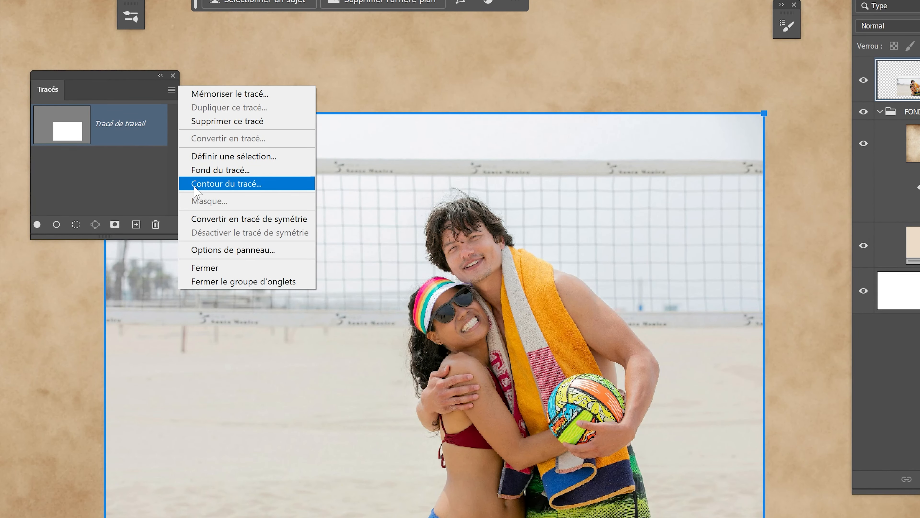
{"action": "left_click", "coordinate": [259, 186]}
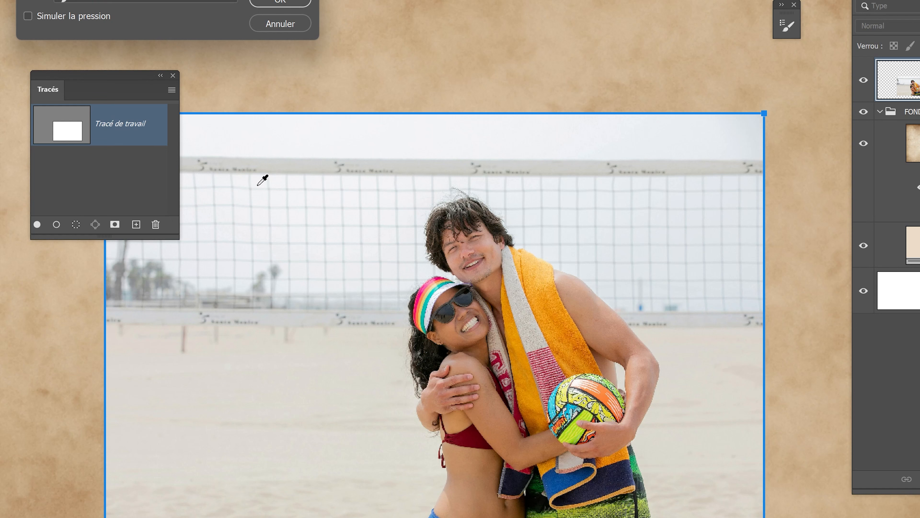
{"action": "left_click", "coordinate": [201, 3]}
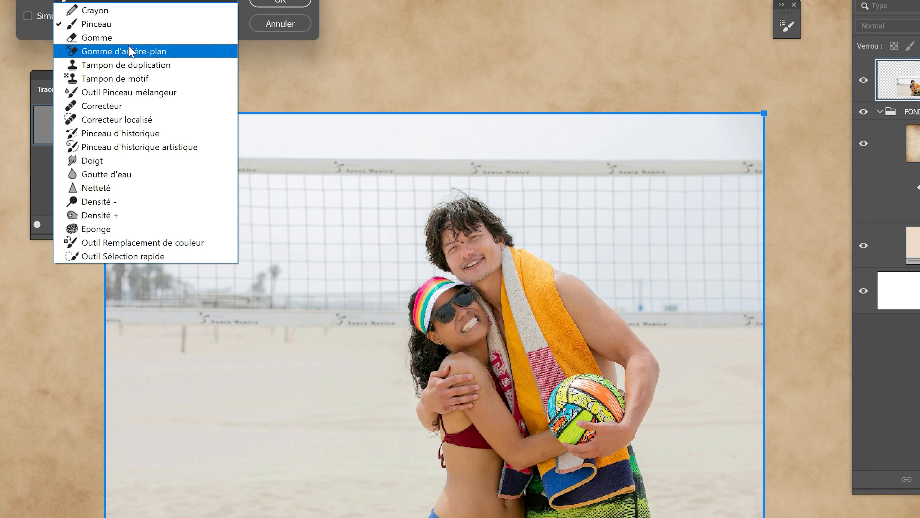
{"action": "left_click", "coordinate": [102, 23]}
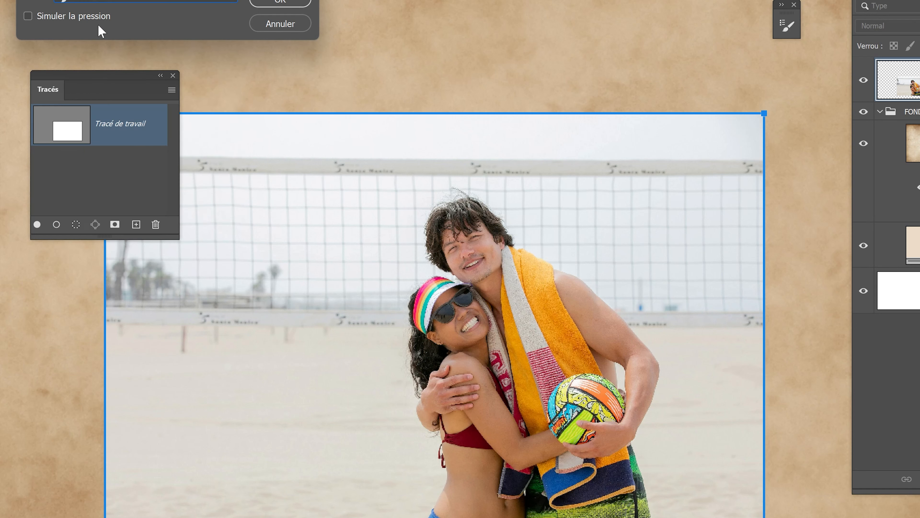
{"action": "left_click", "coordinate": [274, 4]}
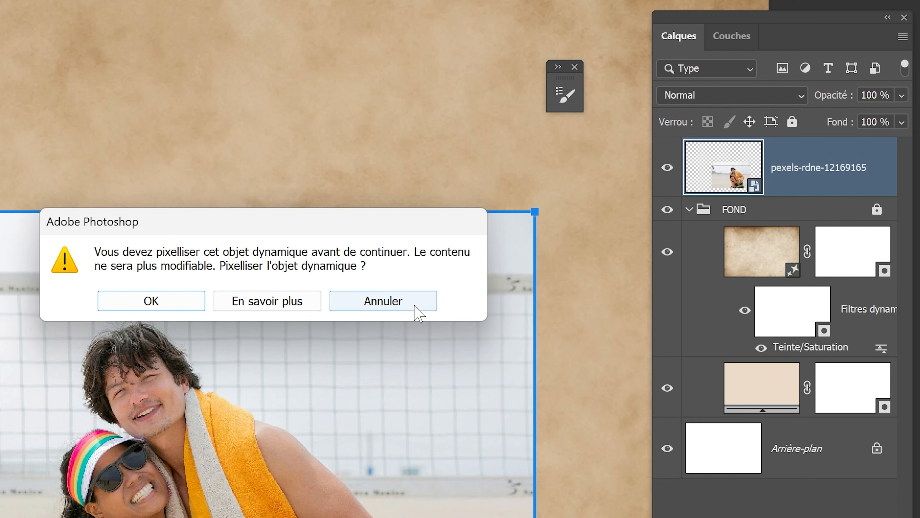
{"action": "left_click", "coordinate": [391, 302]}
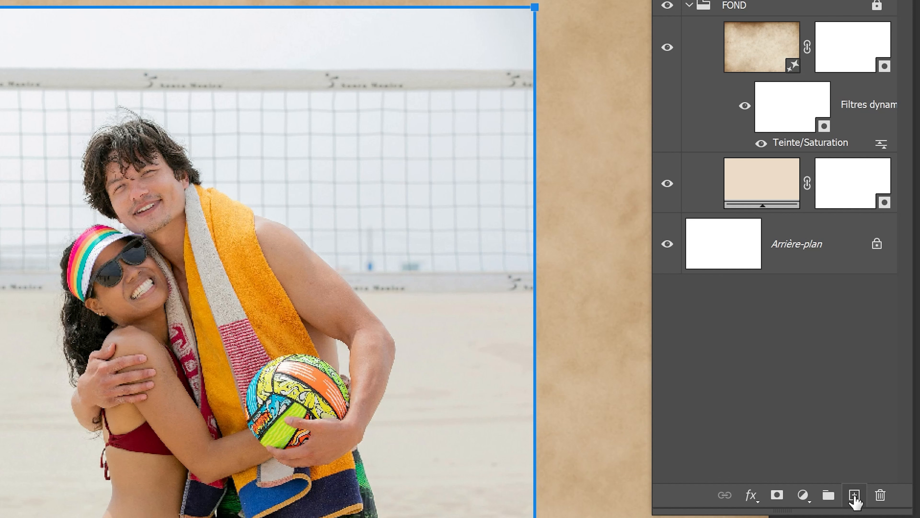
- Add a new empty layer above the photo and name it Contour
{"action": "left_click", "coordinate": [854, 496]}
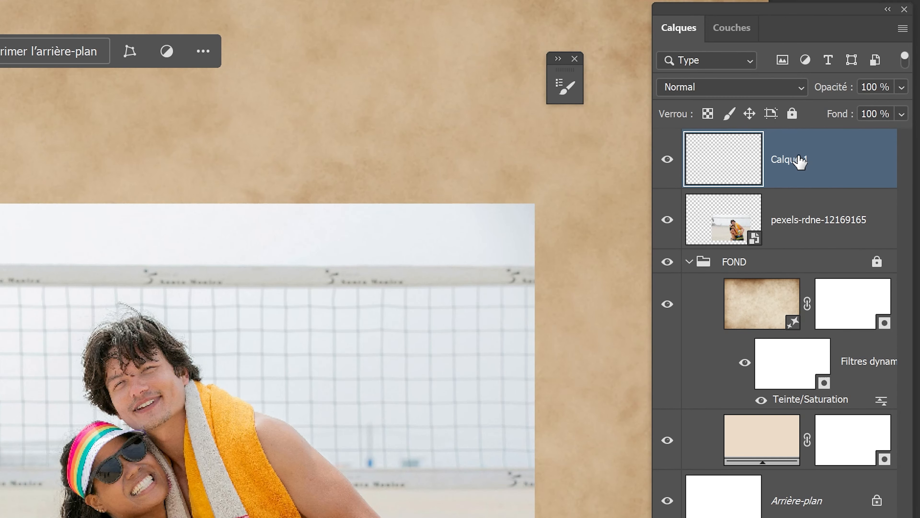
{"action": "double_click", "coordinate": [788, 158]}
{"action": "type", "text": "C"}
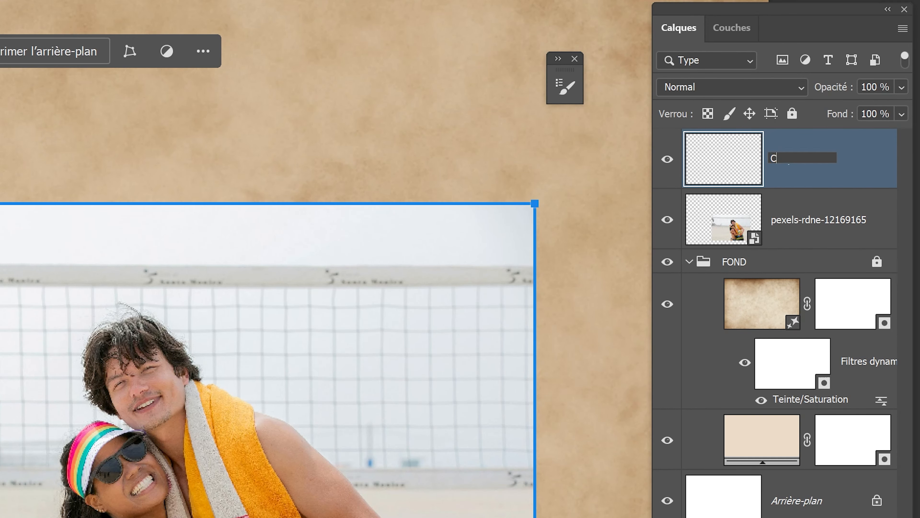
{"action": "type", "text": "ontour"}
{"action": "key", "text": "Return"}
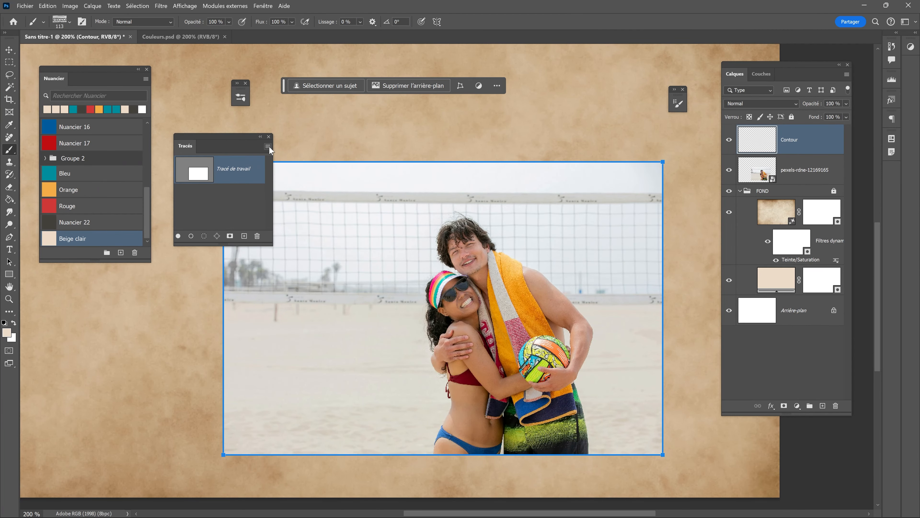
- Stroke the work path with the Brush on the Contour layer, without simulated pressure, and move the path list off the photo
{"action": "left_click", "coordinate": [268, 146]}
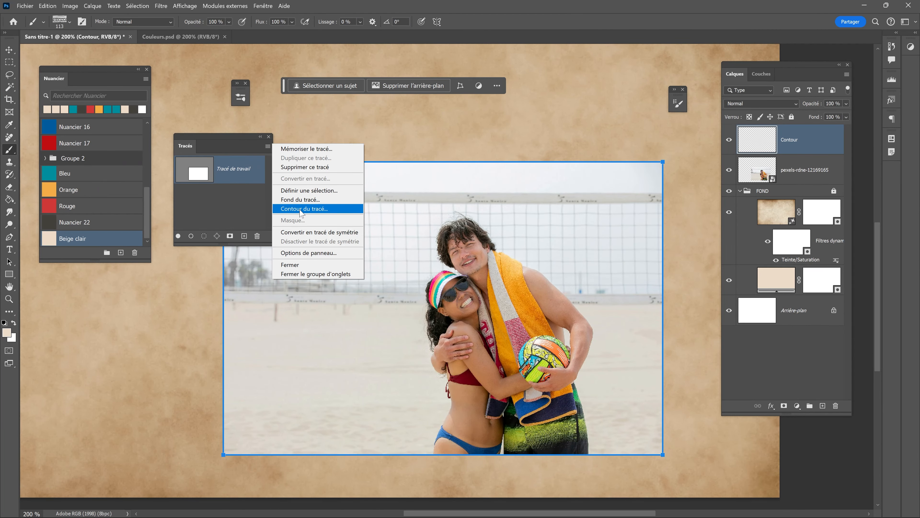
{"action": "left_click", "coordinate": [318, 208]}
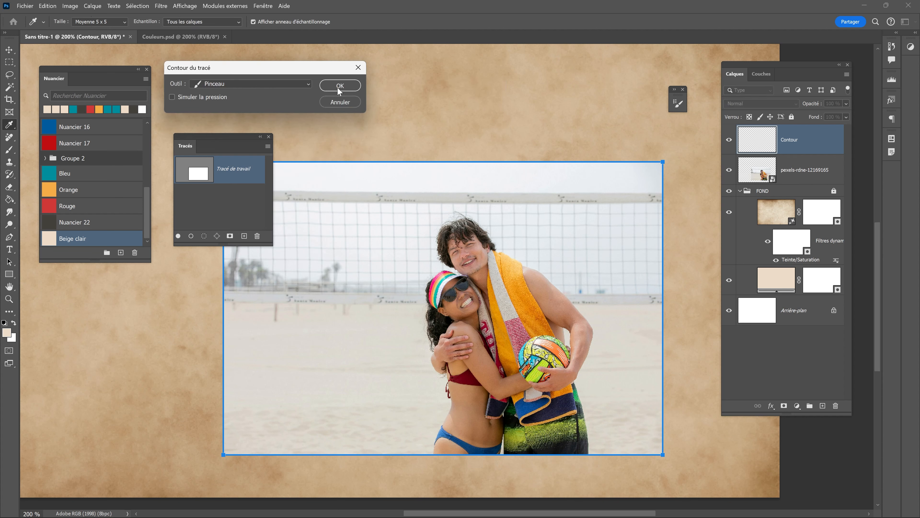
{"action": "left_click", "coordinate": [340, 86]}
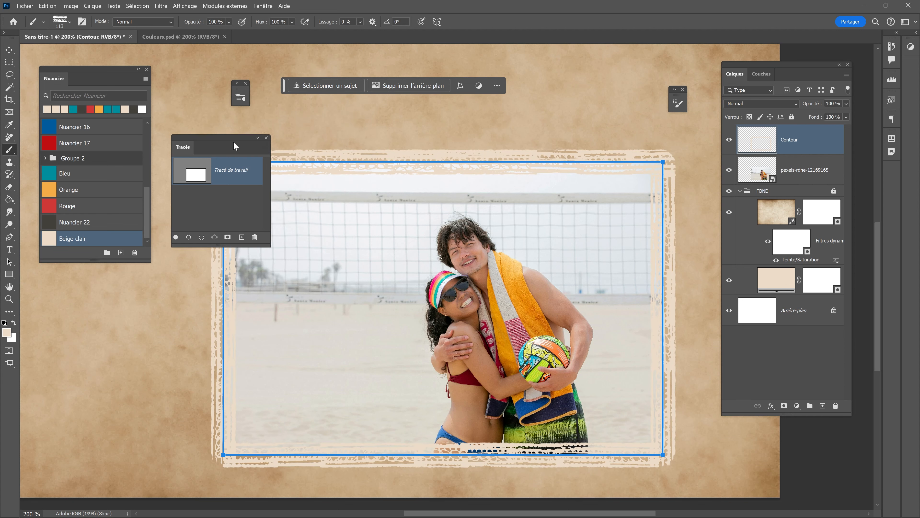
{"action": "left_click_drag", "start_coordinate": [242, 141], "coordinate": [117, 314]}
- Place the Contour layer beneath the photo layer so the brush border frames the picture from behind
{"action": "left_click", "coordinate": [10, 50]}
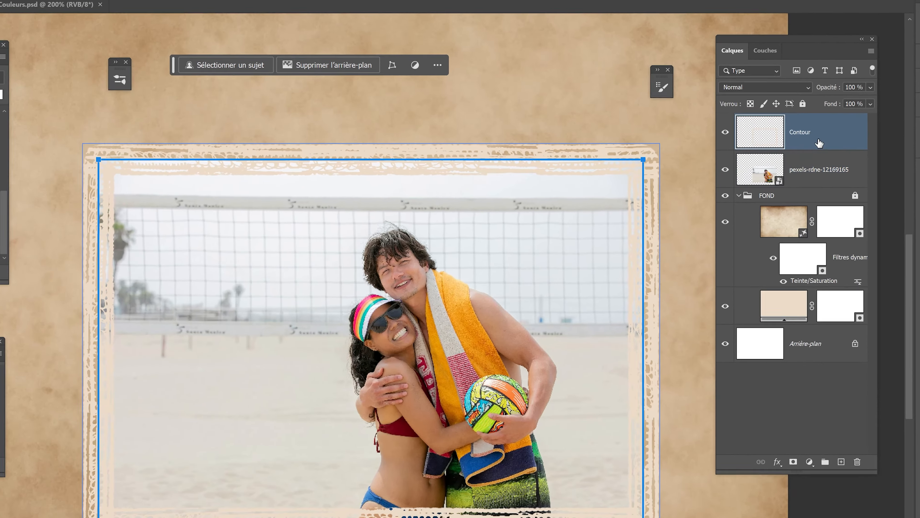
{"action": "left_click_drag", "start_coordinate": [805, 145], "coordinate": [832, 183]}
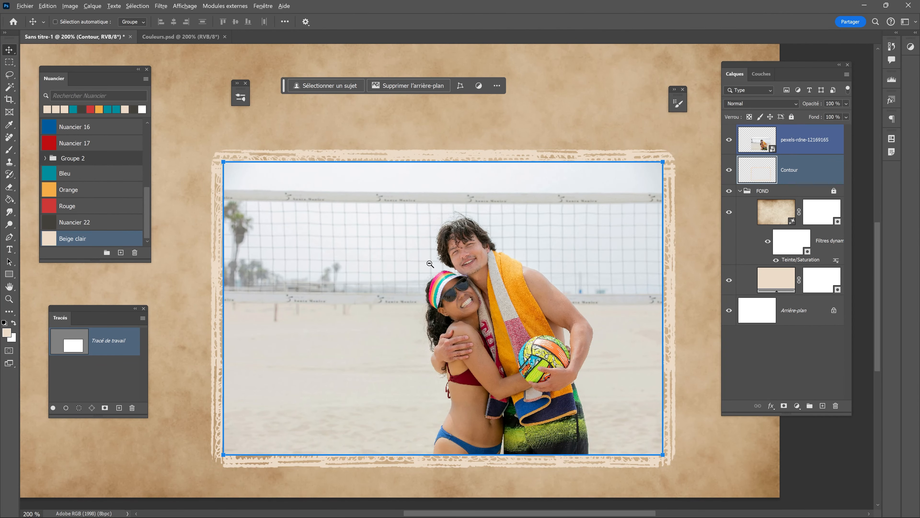
{"action": "scroll", "coordinate": [430, 263], "scroll_direction": "down", "scroll_amount": 3}
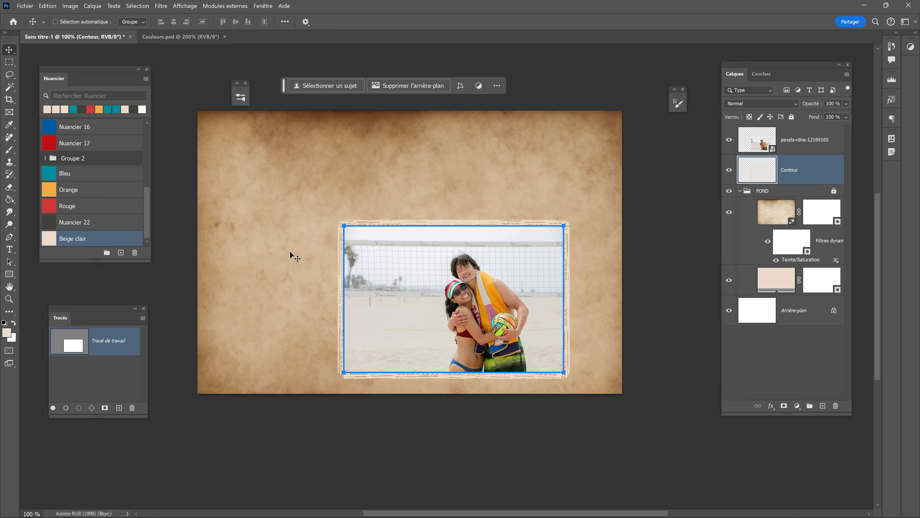
{"action": "left_click", "coordinate": [472, 249], "text": "ctrl"}
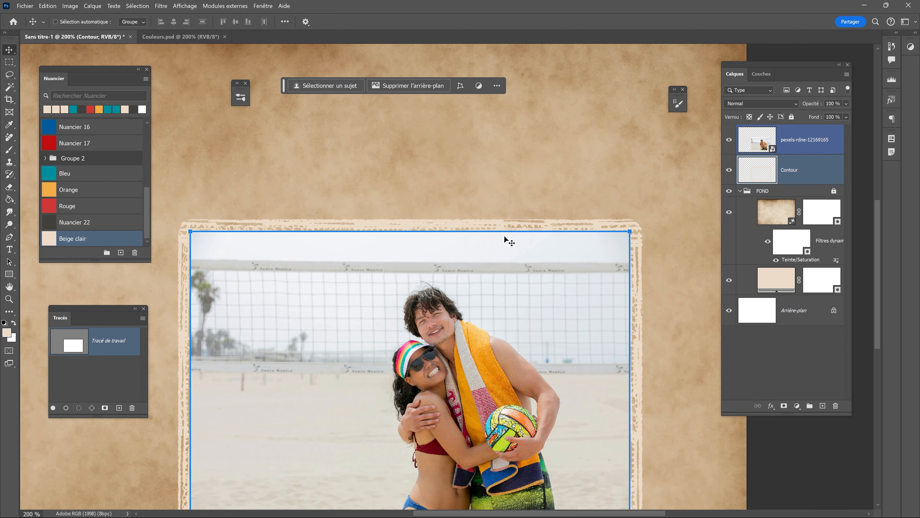
{"action": "scroll", "coordinate": [506, 240], "scroll_direction": "down", "scroll_amount": 3}
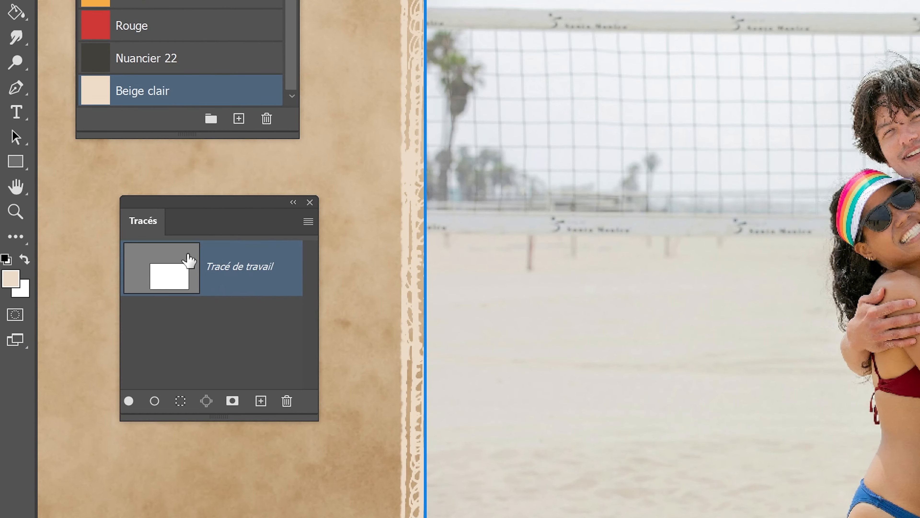
- Deselect the work path around the photo and collapse the path list
{"action": "left_click", "coordinate": [232, 355]}
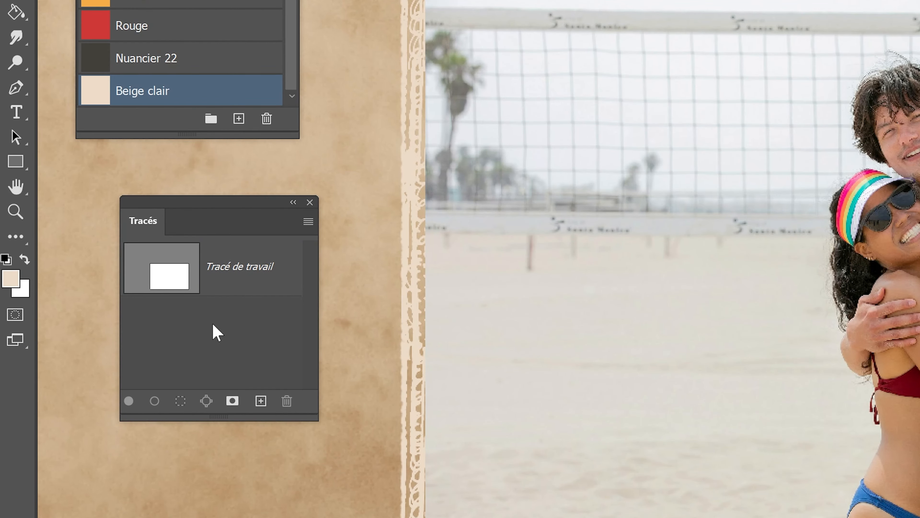
{"action": "left_click", "coordinate": [147, 295]}
{"action": "key", "text": "ctrl+minus"}
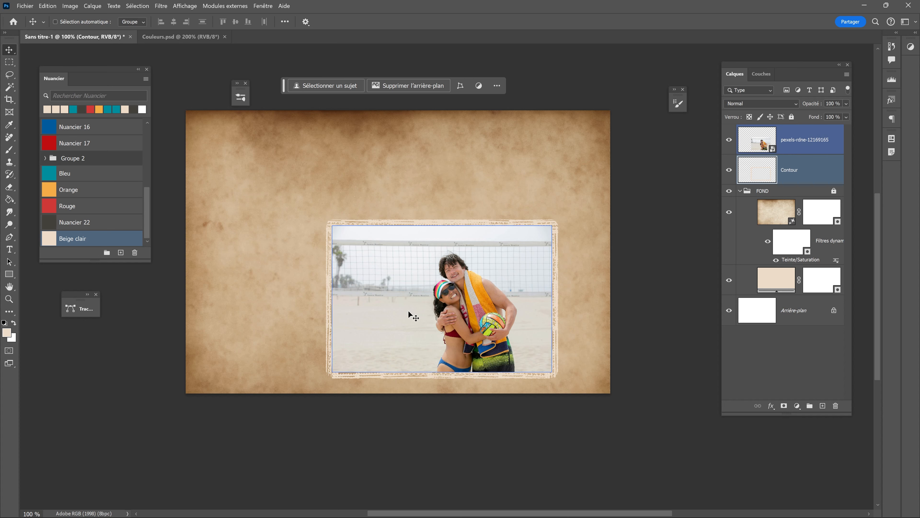
{"action": "key", "text": "ctrl+plus"}
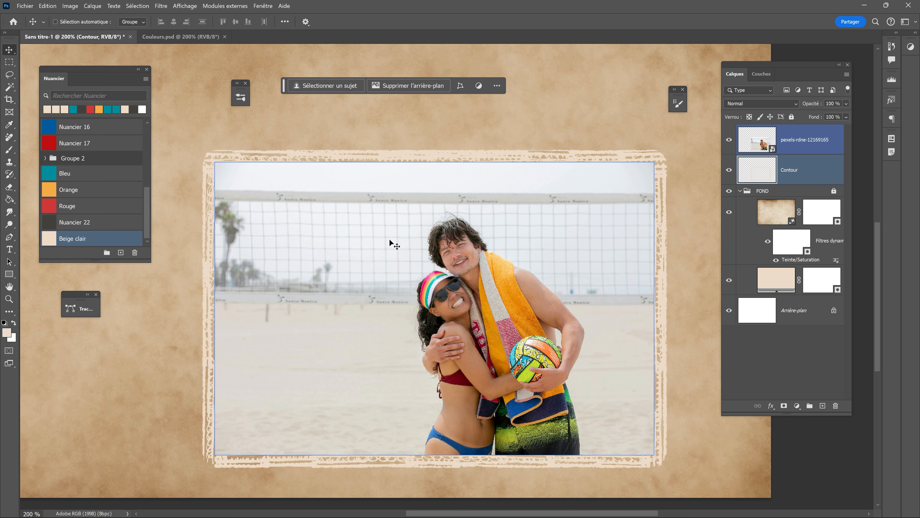
- Select the couple on the photo layer with automatic subject selection and copy them onto a new layer
{"action": "left_click", "coordinate": [810, 150]}
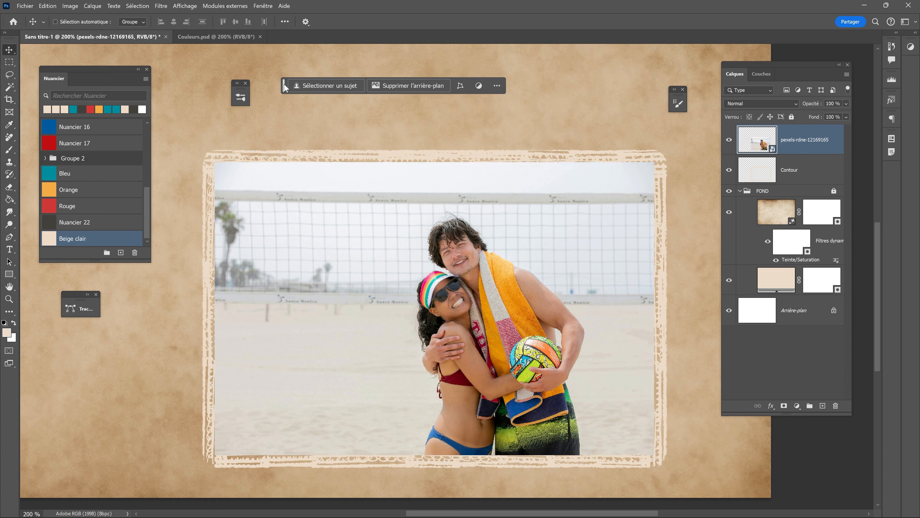
{"action": "left_click_drag", "start_coordinate": [283, 86], "coordinate": [311, 111]}
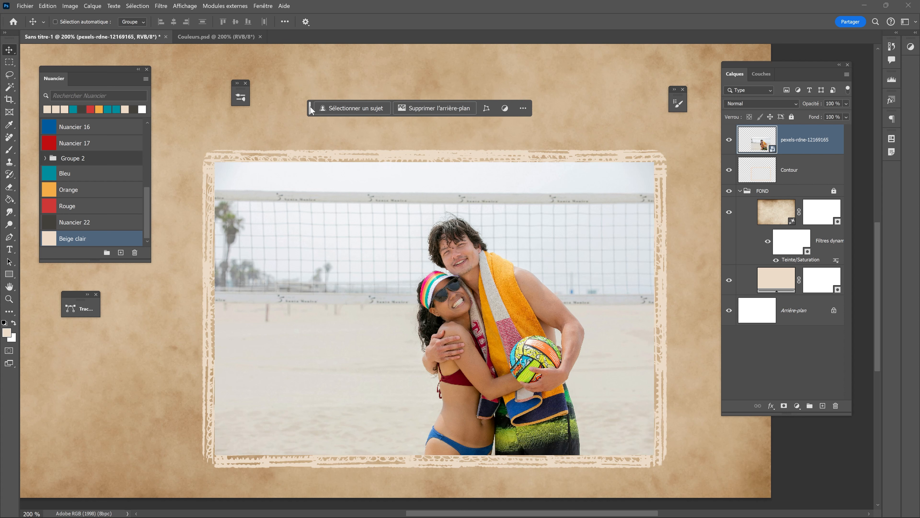
{"action": "left_click", "coordinate": [351, 111]}
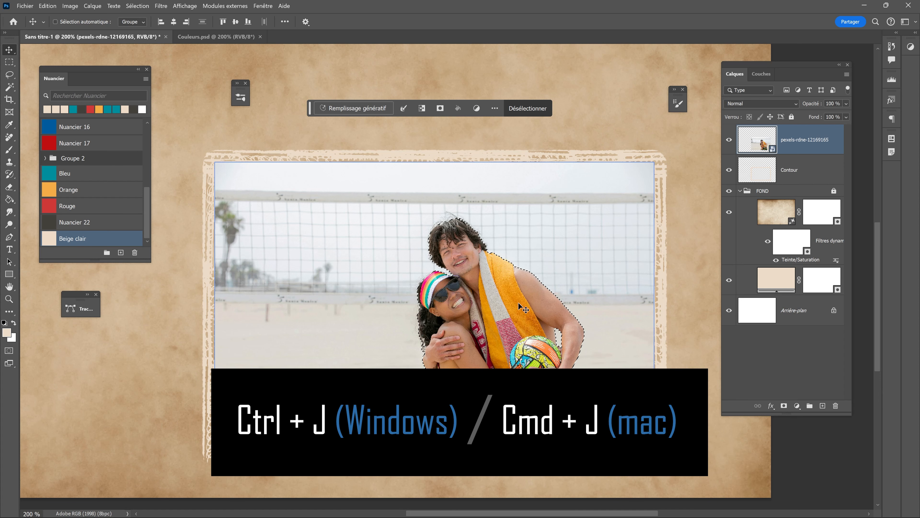
{"action": "key", "text": "ctrl+j"}
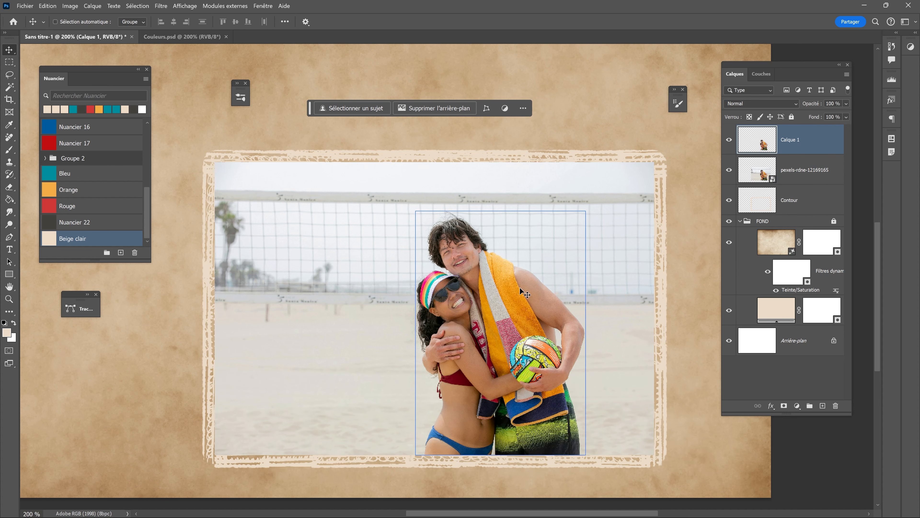
- Enlarge the cut-out couple to 157.70% so the man's head rises above the frame, and shift the couple slightly right within the photo
{"action": "key", "text": "ctrl"}
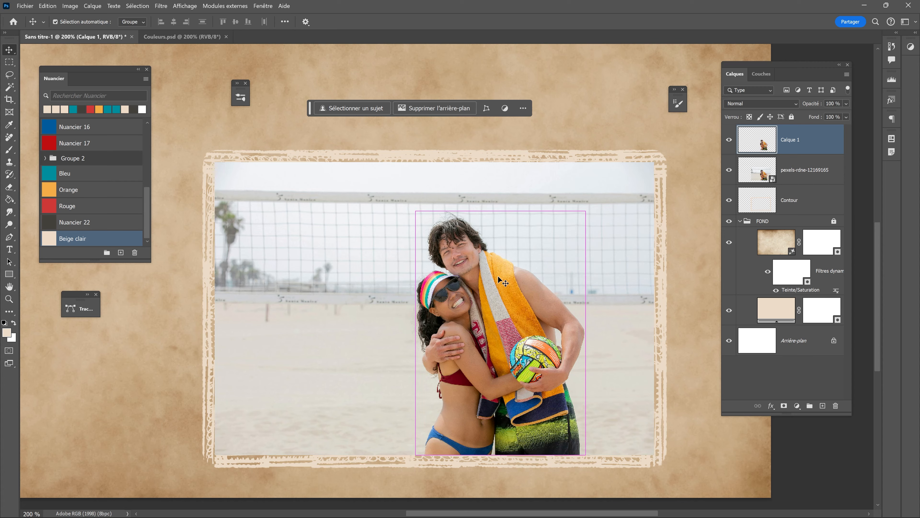
{"action": "key", "text": "ctrl+t"}
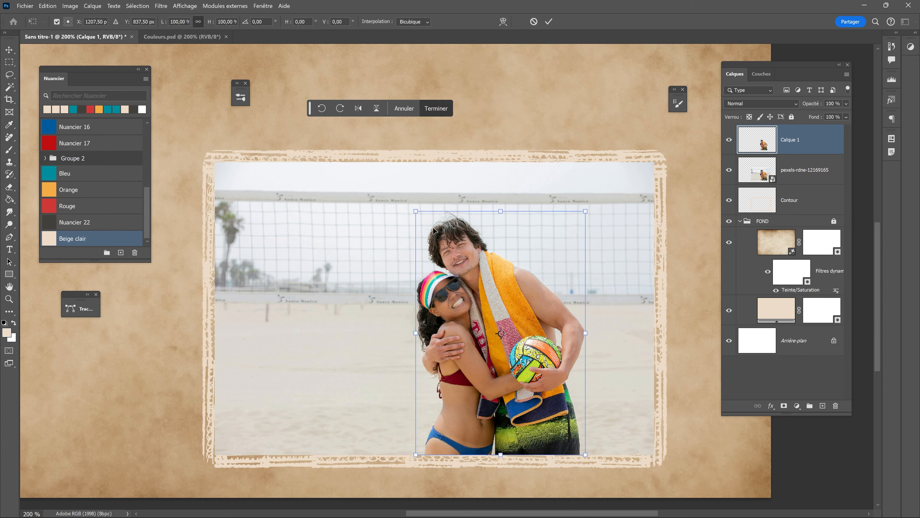
{"action": "left_click_drag", "start_coordinate": [417, 212], "coordinate": [274, 105]}
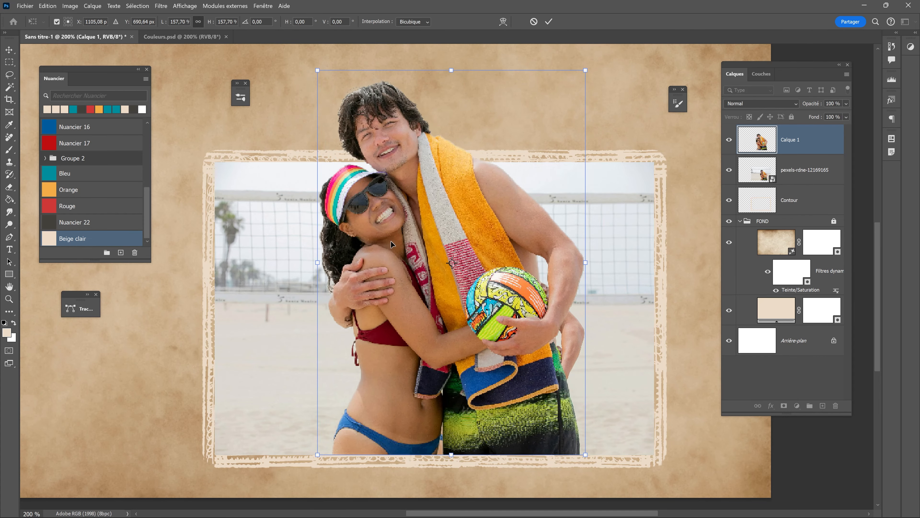
{"action": "left_click_drag", "start_coordinate": [390, 241], "coordinate": [421, 241]}
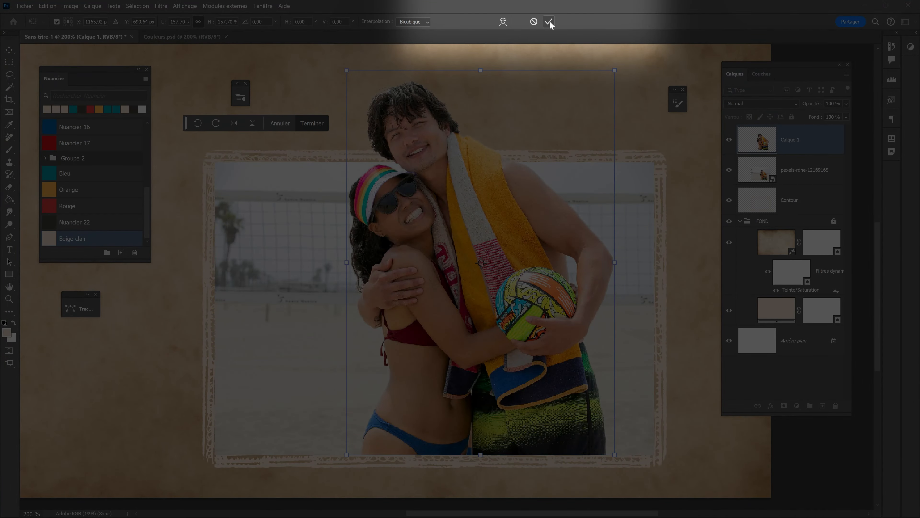
{"action": "left_click", "coordinate": [550, 21]}
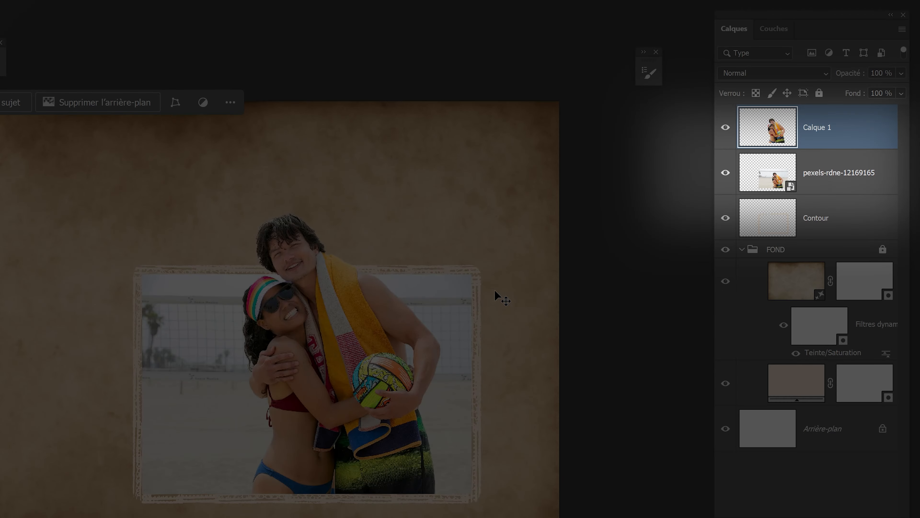
- Group the cut-out couple, beach photo and Contour layers together and name the group "Photo"
{"action": "left_click", "coordinate": [830, 195]}
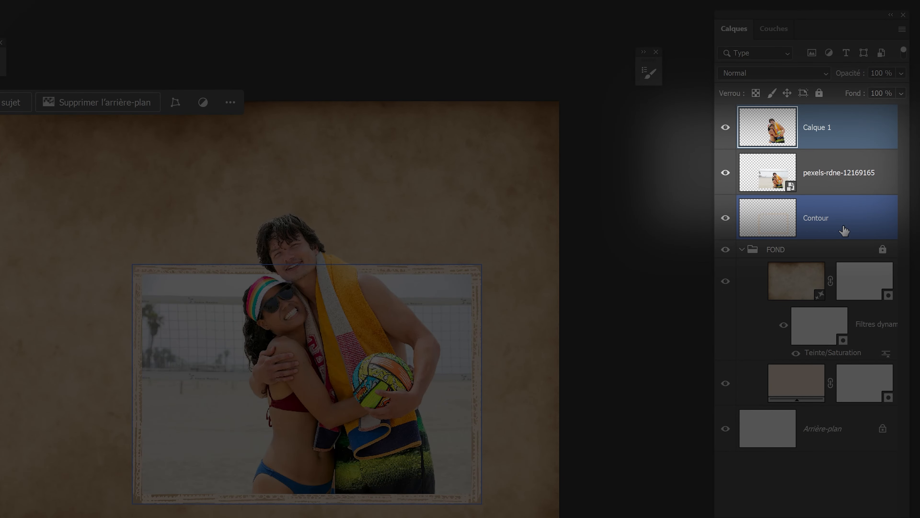
{"action": "left_click", "coordinate": [853, 179], "text": "shift"}
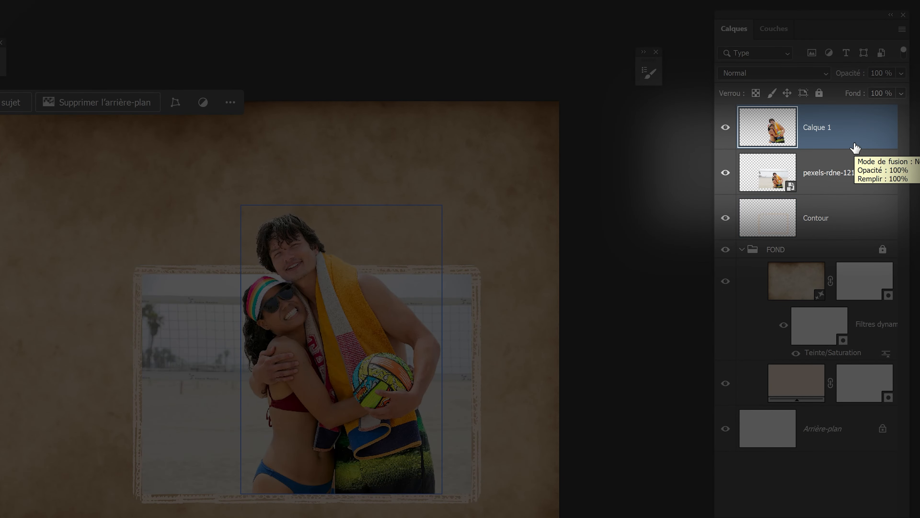
{"action": "left_click", "coordinate": [831, 230], "text": "shift"}
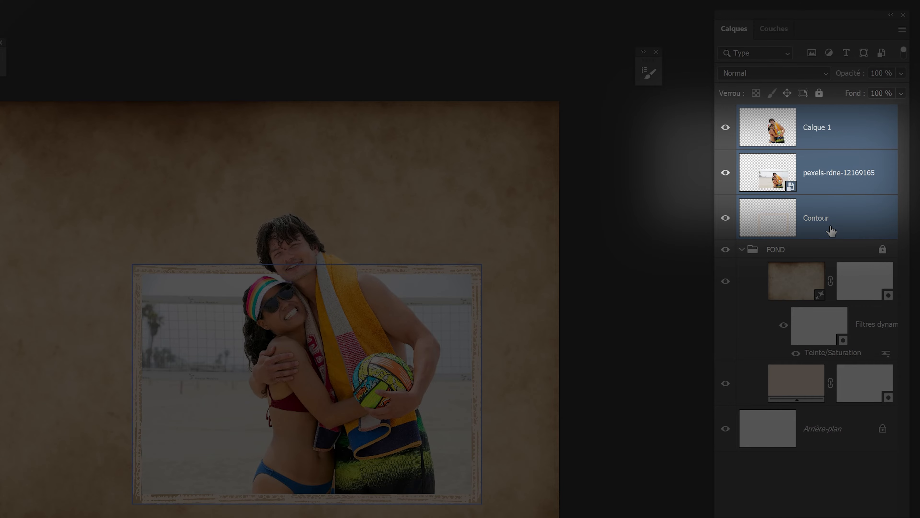
{"action": "key", "text": "ctrl+g"}
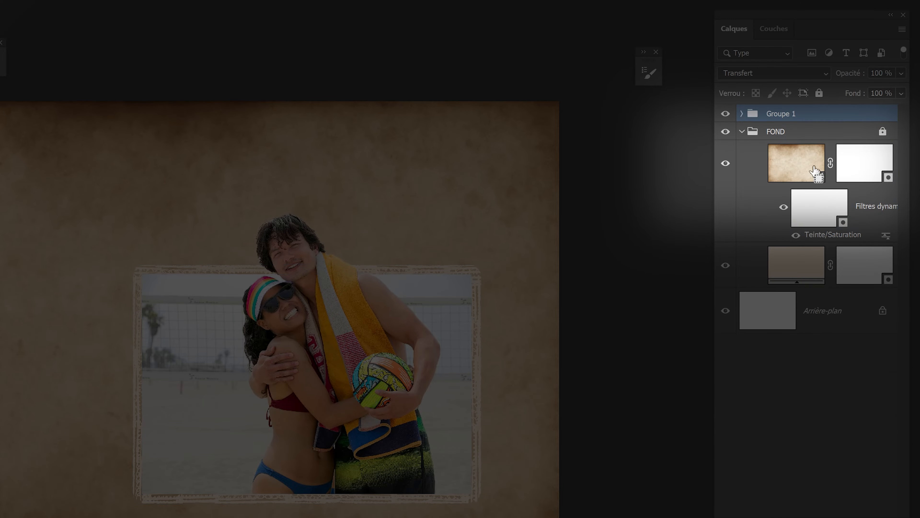
{"action": "double_click", "coordinate": [783, 120]}
{"action": "type", "text": "Photo"}
{"action": "key", "text": "Return"}
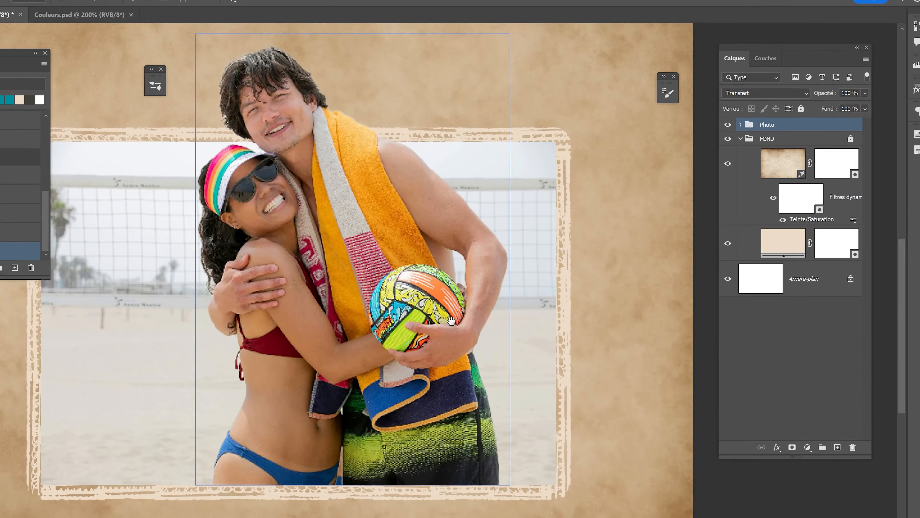
- Rotate the Photo group clockwise and place it in the lower right of the canvas, running past the bottom edge
{"action": "key", "text": "ctrl"}
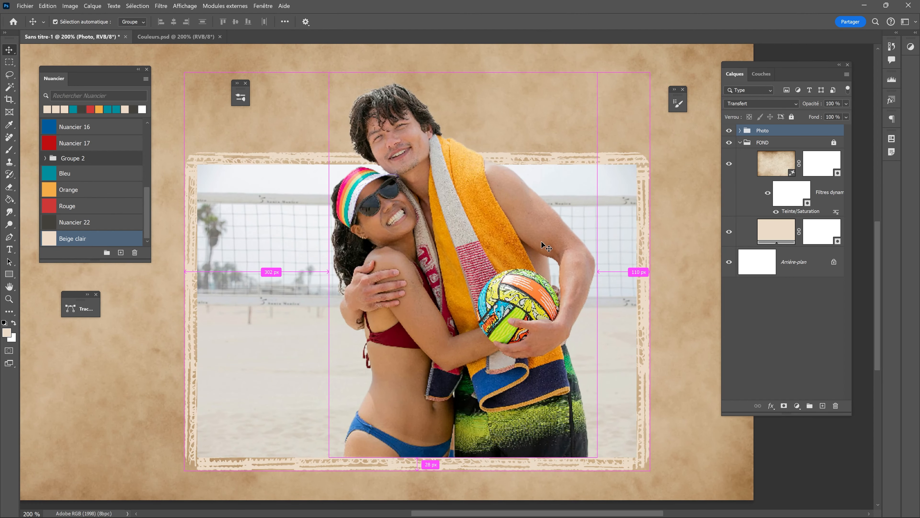
{"action": "key", "text": "ctrl+t"}
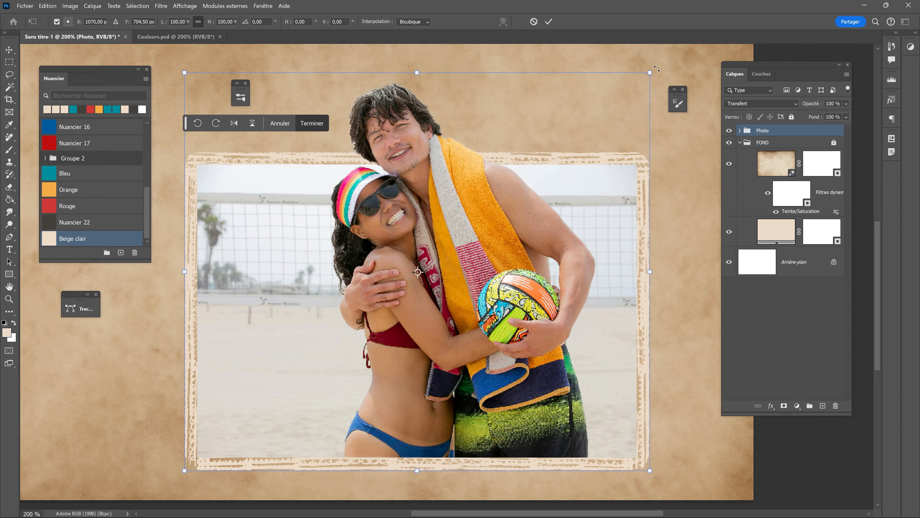
{"action": "left_click_drag", "start_coordinate": [657, 68], "coordinate": [681, 149]}
{"action": "left_click_drag", "start_coordinate": [397, 284], "coordinate": [411, 304]}
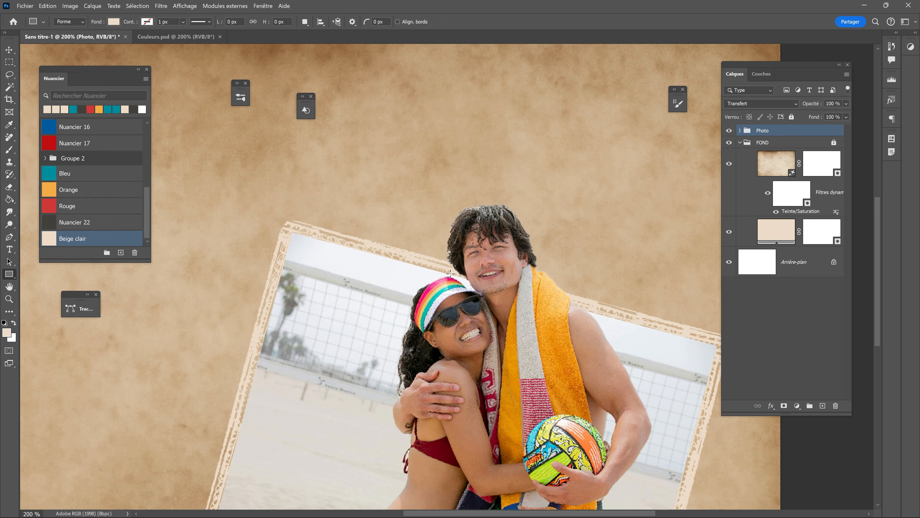
- Set up the Pen tool in Shape mode with the orange swatch as fill and no stroke
{"action": "key", "text": "ctrl+minus"}
{"action": "mouse_move", "coordinate": [431, 269]}
{"action": "left_mouse_down"}
{"action": "mouse_move", "coordinate": [422, 280]}
{"action": "mouse_move", "coordinate": [413, 271]}
{"action": "left_mouse_up"}
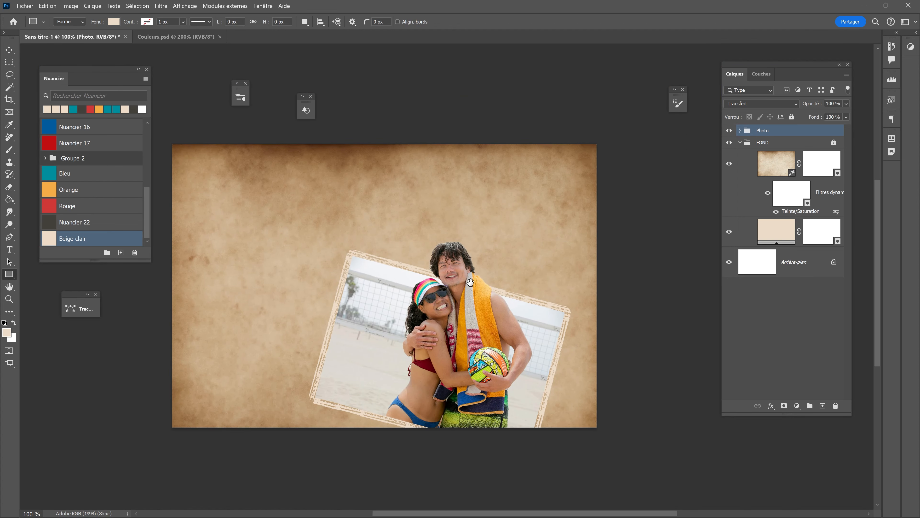
{"action": "left_click_drag", "start_coordinate": [10, 239], "coordinate": [46, 240]}
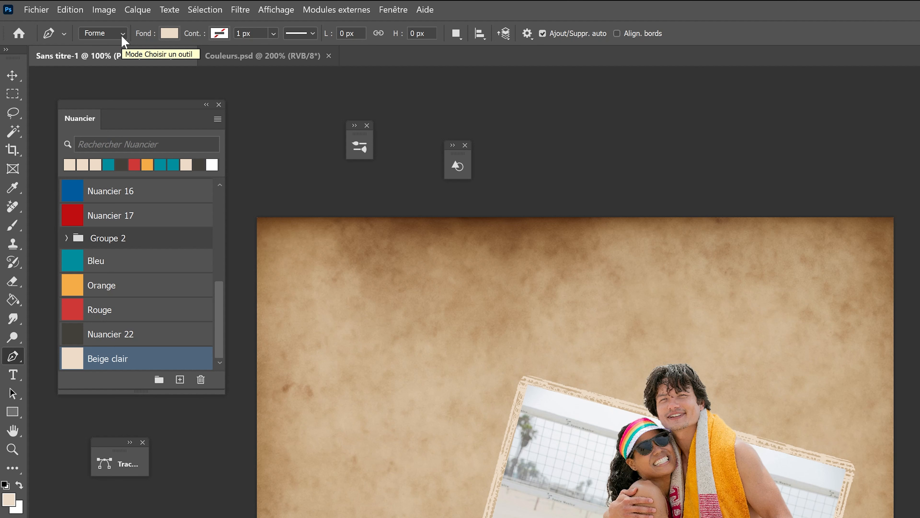
{"action": "left_click", "coordinate": [82, 22]}
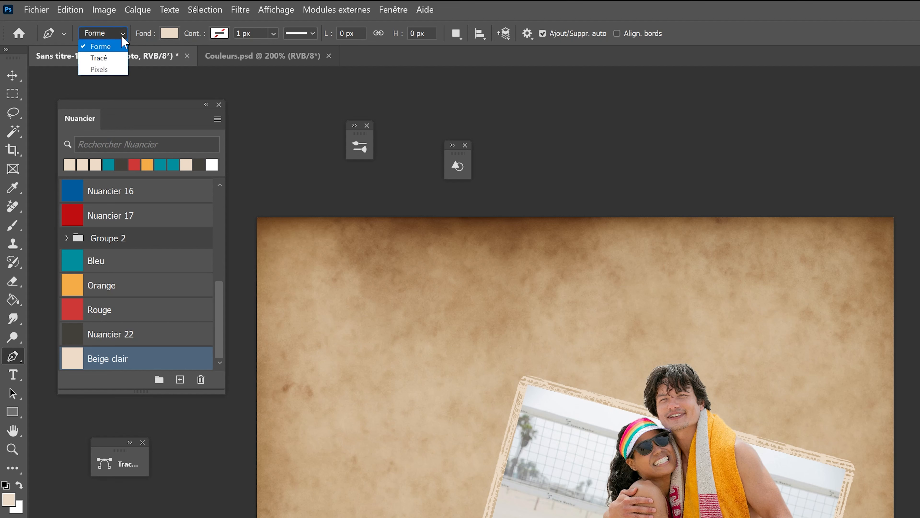
{"action": "left_click", "coordinate": [167, 35]}
{"action": "left_click", "coordinate": [169, 35]}
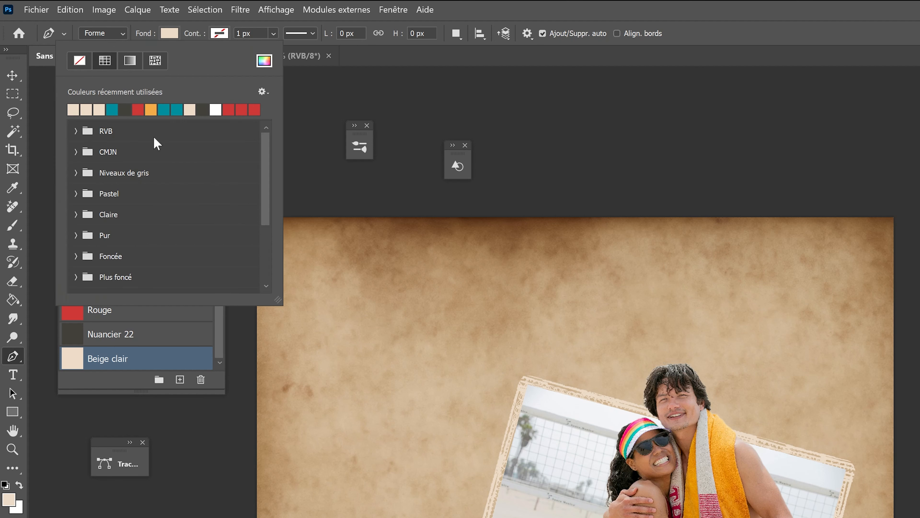
{"action": "left_click_drag", "start_coordinate": [268, 170], "coordinate": [263, 263]}
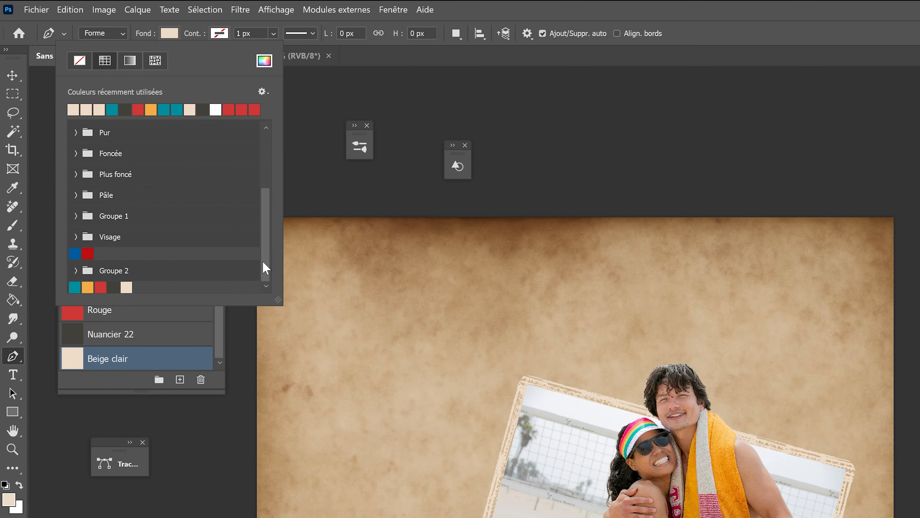
{"action": "left_click", "coordinate": [88, 287]}
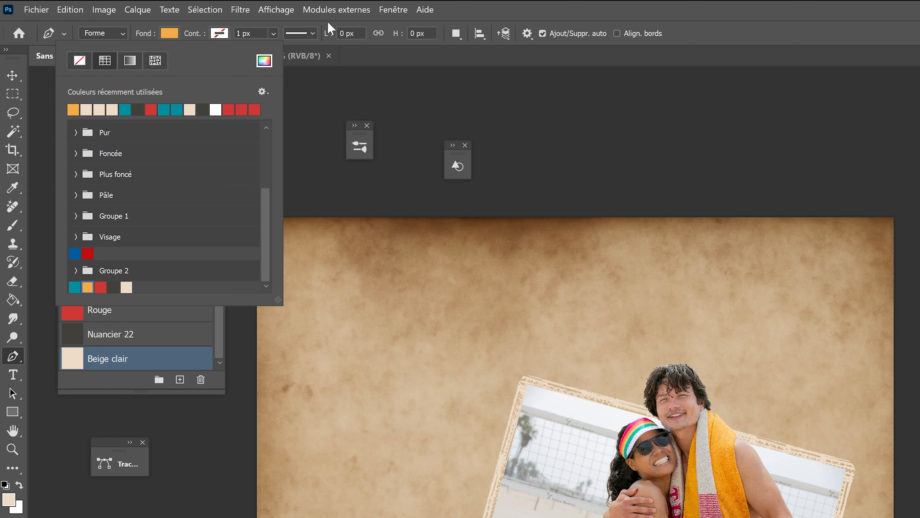
{"action": "left_click", "coordinate": [484, 10]}
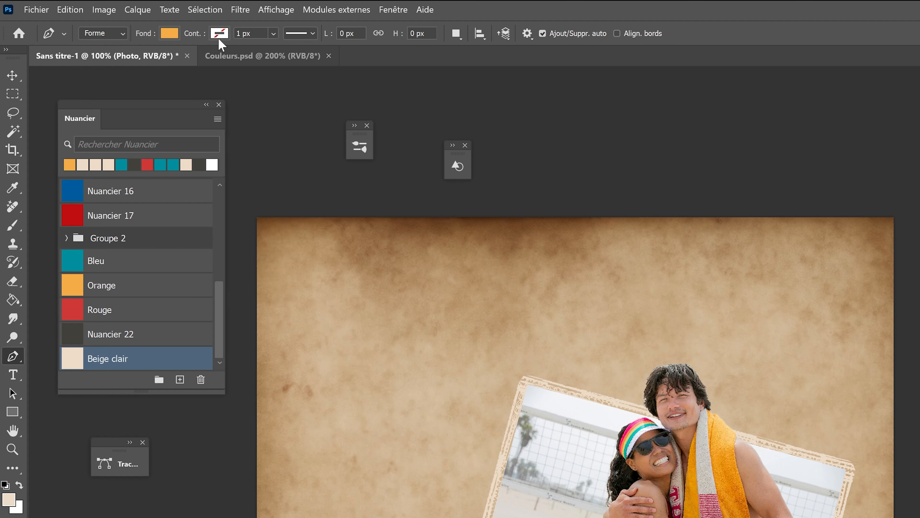
{"action": "left_click", "coordinate": [219, 36]}
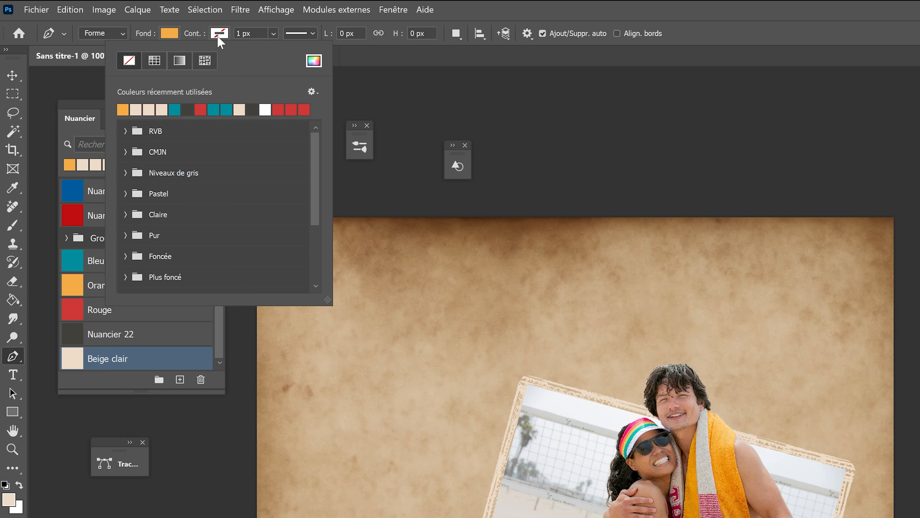
{"action": "left_click", "coordinate": [129, 61]}
- Draw a closed orange starburst with irregular spikes, about 432 by 335 px, over the photo's upper-left corner, reaching the couple's heads
{"action": "left_click", "coordinate": [657, 434], "text": "ctrl"}
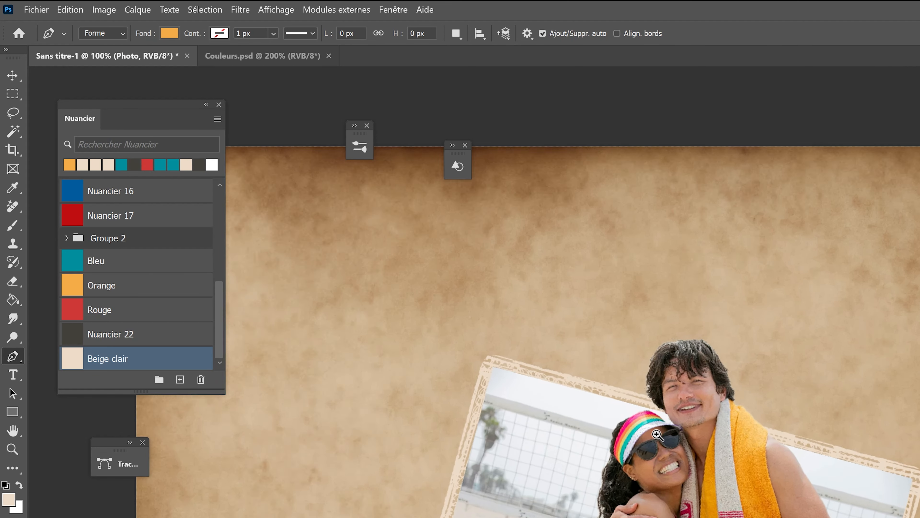
{"action": "left_click", "coordinate": [645, 395], "text": "ctrl"}
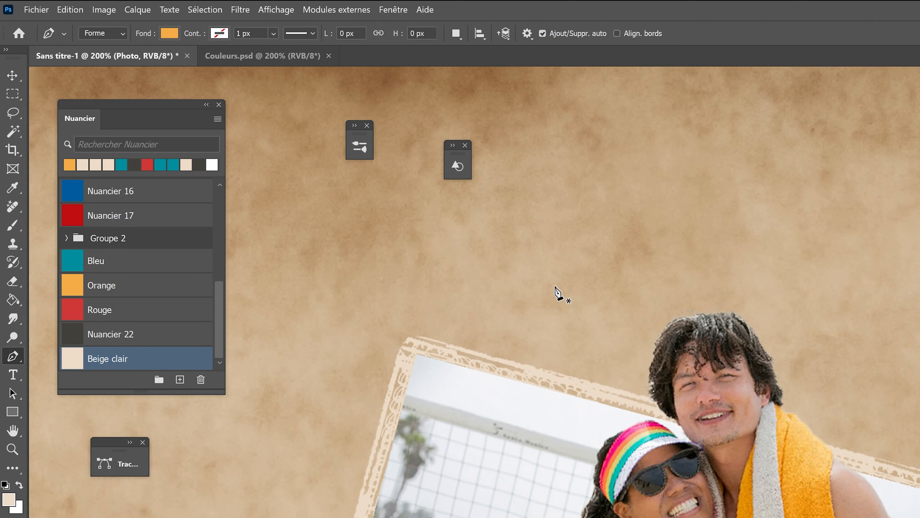
{"action": "left_click", "coordinate": [475, 285]}
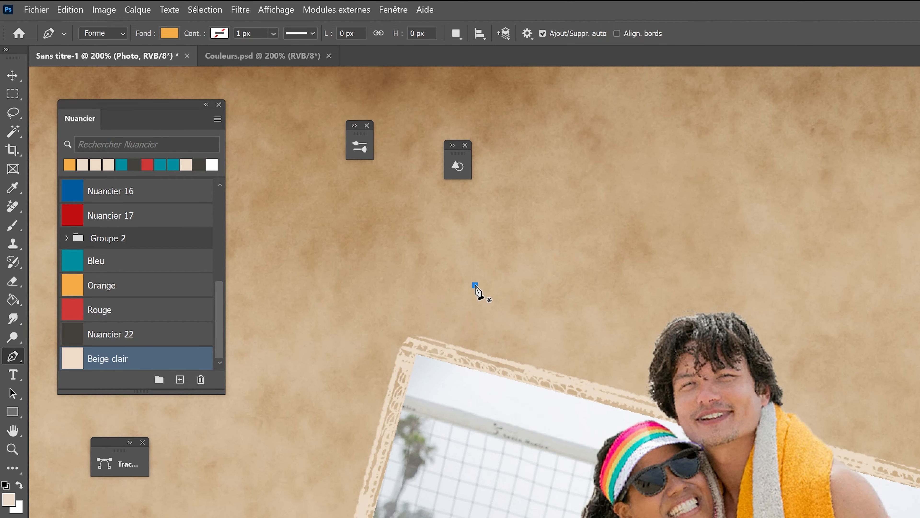
{"action": "left_click", "coordinate": [500, 243]}
{"action": "left_click", "coordinate": [512, 286]}
{"action": "left_click", "coordinate": [541, 268]}
{"action": "left_click", "coordinate": [539, 301]}
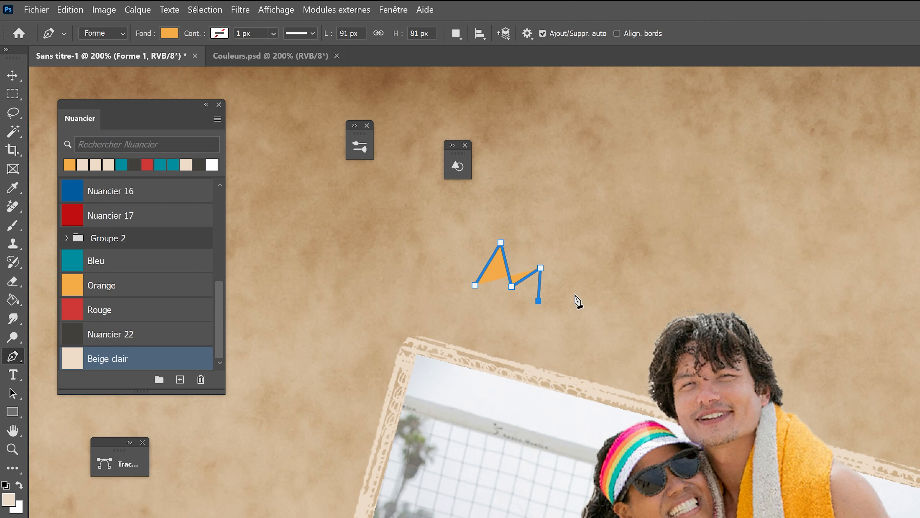
{"action": "left_click", "coordinate": [600, 288]}
{"action": "left_click", "coordinate": [566, 316]}
{"action": "left_click", "coordinate": [653, 317]}
{"action": "left_click", "coordinate": [674, 348]}
{"action": "left_click", "coordinate": [629, 373]}
{"action": "left_click", "coordinate": [670, 422]}
{"action": "left_click", "coordinate": [616, 455]}
{"action": "left_click", "coordinate": [596, 430]}
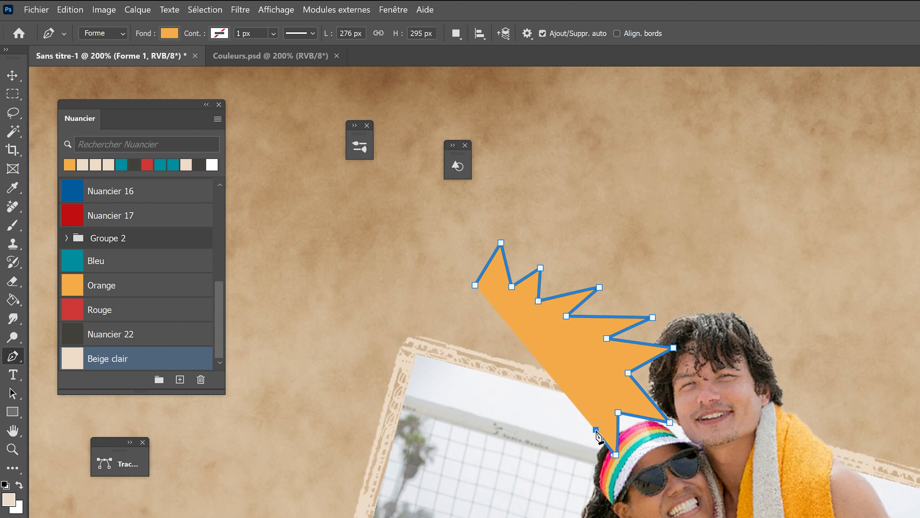
{"action": "left_click", "coordinate": [583, 466]}
{"action": "left_click", "coordinate": [548, 472]}
{"action": "left_click", "coordinate": [507, 460]}
{"action": "left_click", "coordinate": [498, 424]}
{"action": "left_click", "coordinate": [458, 454]}
{"action": "left_click", "coordinate": [399, 440]}
{"action": "left_click", "coordinate": [365, 404]}
{"action": "left_click", "coordinate": [403, 380]}
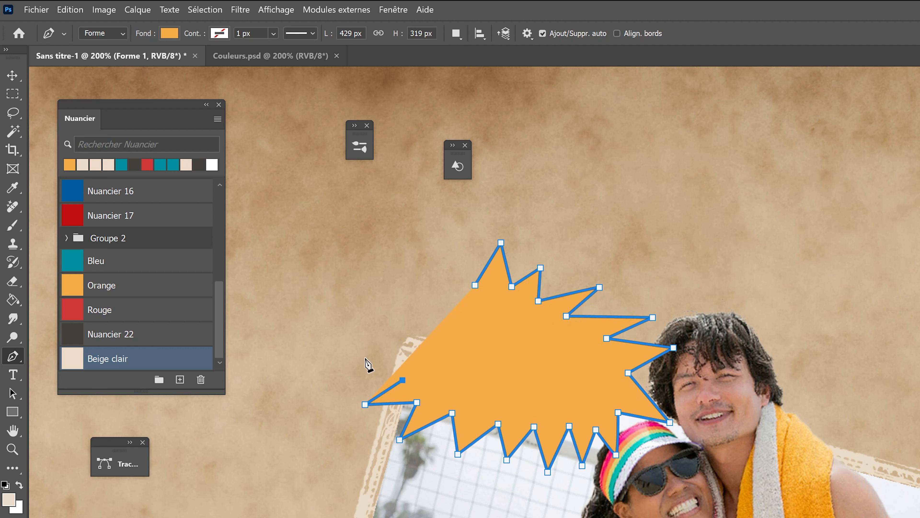
{"action": "left_click", "coordinate": [364, 357]}
{"action": "left_click", "coordinate": [411, 355]}
{"action": "left_click", "coordinate": [385, 322]}
{"action": "left_click", "coordinate": [427, 331]}
{"action": "left_click", "coordinate": [415, 275]}
{"action": "left_click", "coordinate": [442, 301]}
{"action": "left_click", "coordinate": [436, 231]}
{"action": "left_click", "coordinate": [475, 285]}
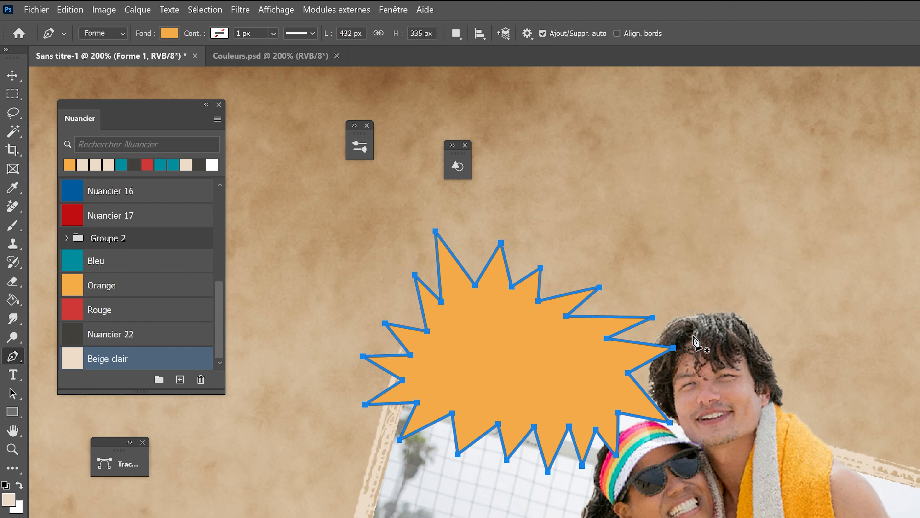
- Reposition individual anchor points along the starburst's top and upper-left edge to refine the shape of its spikes
{"action": "left_click", "coordinate": [576, 385], "text": "alt"}
{"action": "left_click", "coordinate": [658, 395], "text": "ctrl"}
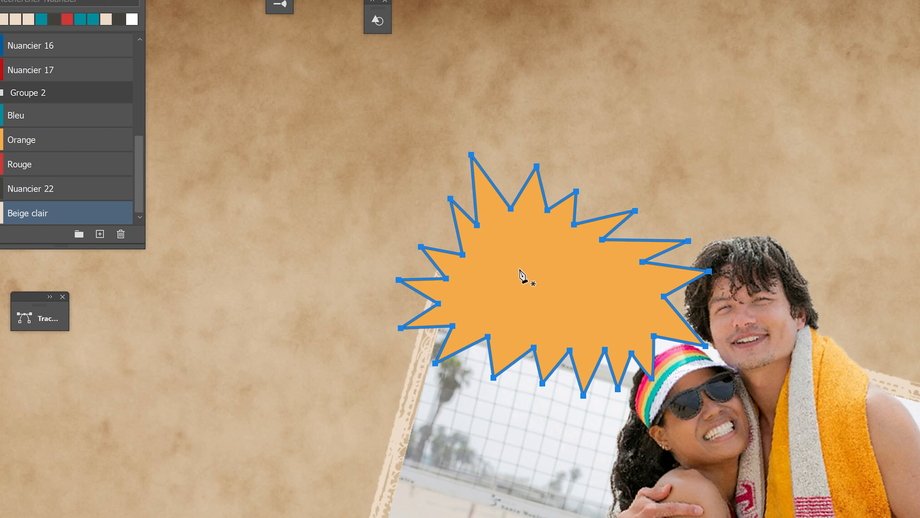
{"action": "left_click", "coordinate": [513, 209]}
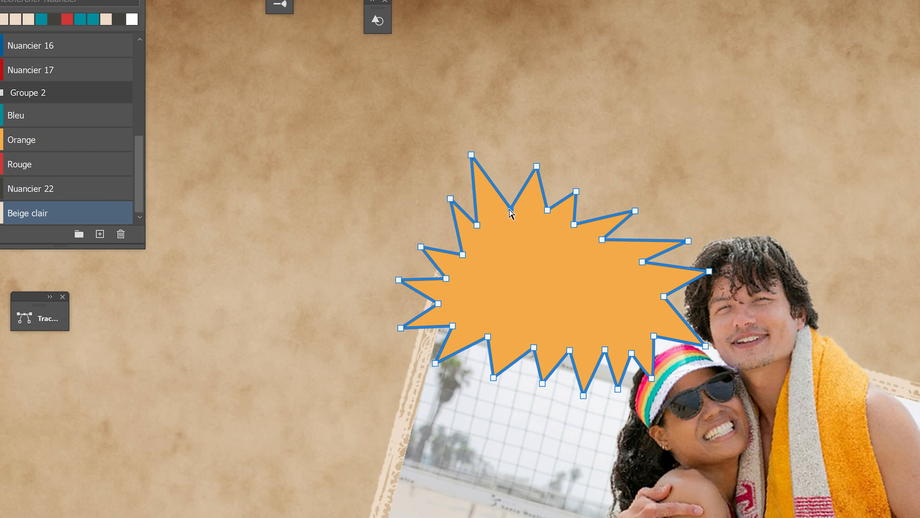
{"action": "mouse_move", "coordinate": [511, 209]}
{"action": "left_mouse_down"}
{"action": "mouse_move", "coordinate": [513, 189]}
{"action": "mouse_move", "coordinate": [513, 206]}
{"action": "left_mouse_up"}
{"action": "left_click", "coordinate": [538, 167], "text": "shift"}
{"action": "mouse_move", "coordinate": [539, 168]}
{"action": "left_mouse_down"}
{"action": "mouse_move", "coordinate": [544, 160]}
{"action": "mouse_move", "coordinate": [544, 180]}
{"action": "left_mouse_up"}
{"action": "left_click_drag", "start_coordinate": [473, 156], "coordinate": [487, 159]}
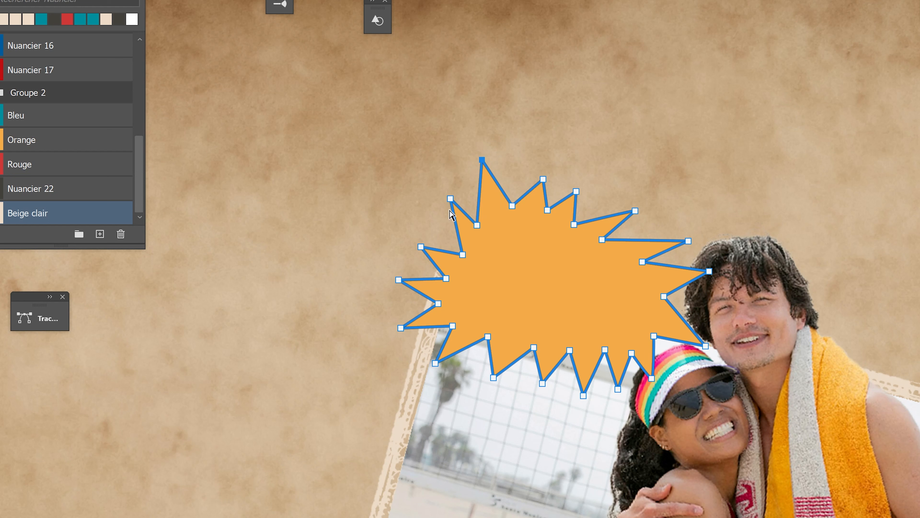
{"action": "left_click_drag", "start_coordinate": [450, 198], "coordinate": [439, 204]}
{"action": "left_click", "coordinate": [480, 223]}
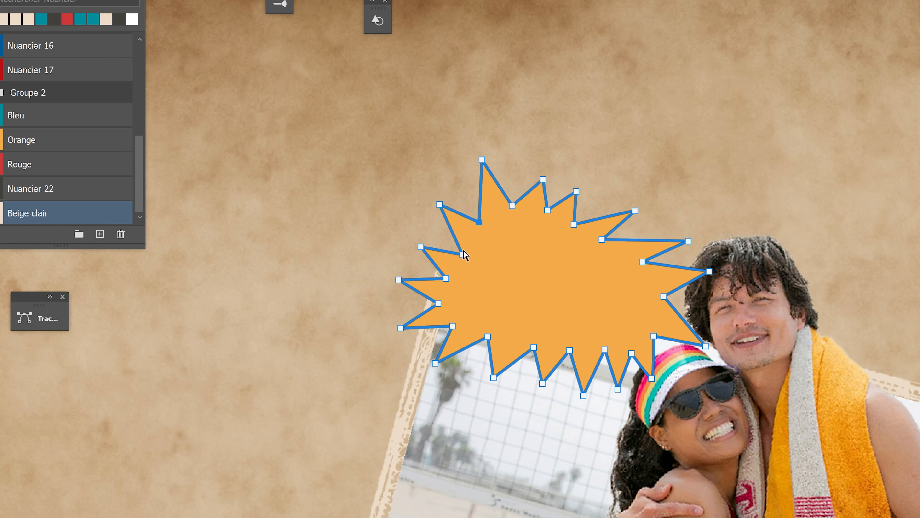
{"action": "left_click_drag", "start_coordinate": [463, 254], "coordinate": [469, 255]}
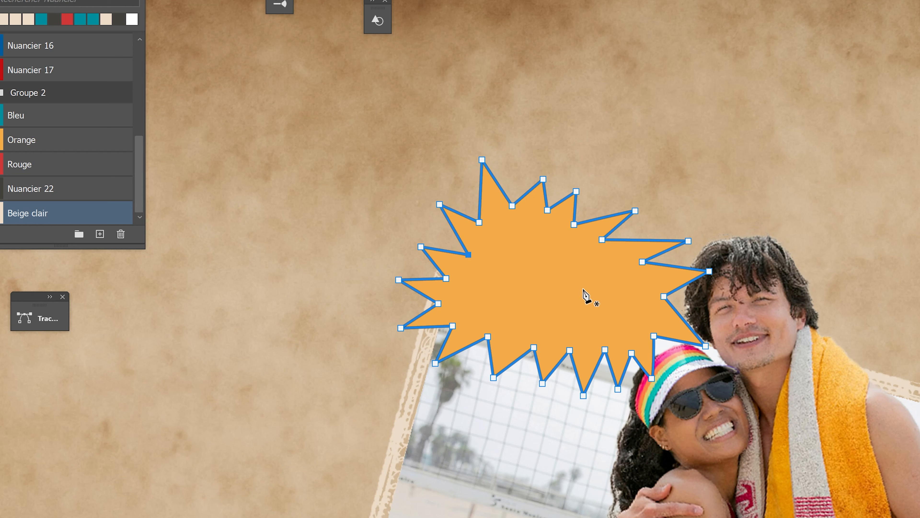
{"action": "key", "text": "ctrl"}
{"action": "key", "text": "ctrl+t"}
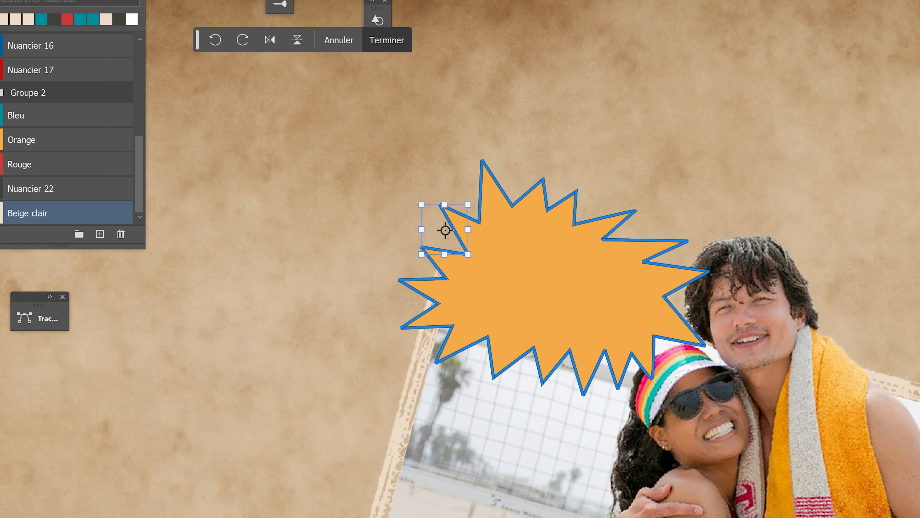
{"action": "key", "text": "Return"}
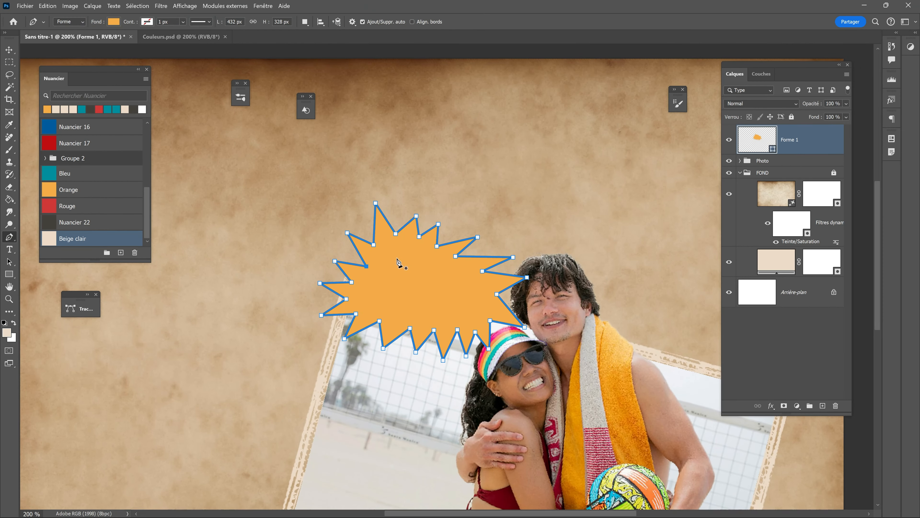
- Enlarge the orange starburst to about 150%, rotate it about 3° counter-clockwise and shift it slightly lower over the photo's upper-left corner
{"action": "left_click", "coordinate": [305, 247], "text": "ctrl"}
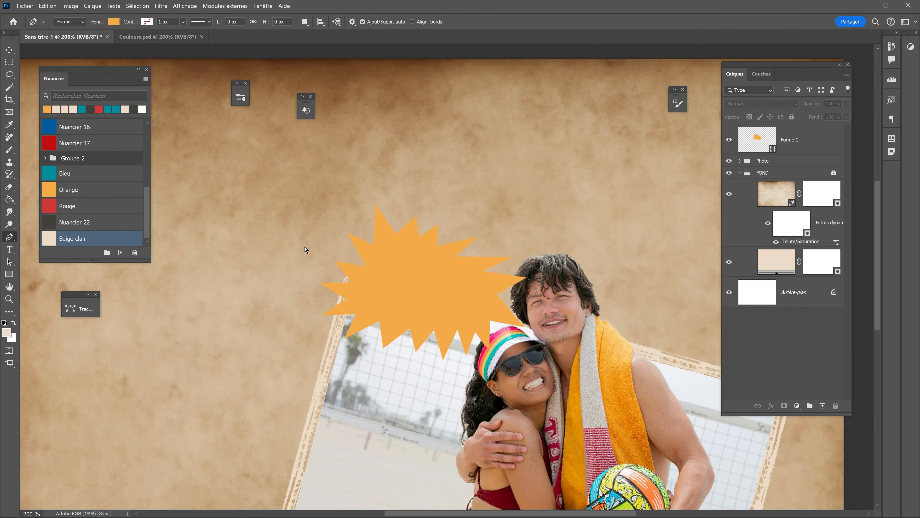
{"action": "left_click", "coordinate": [9, 49]}
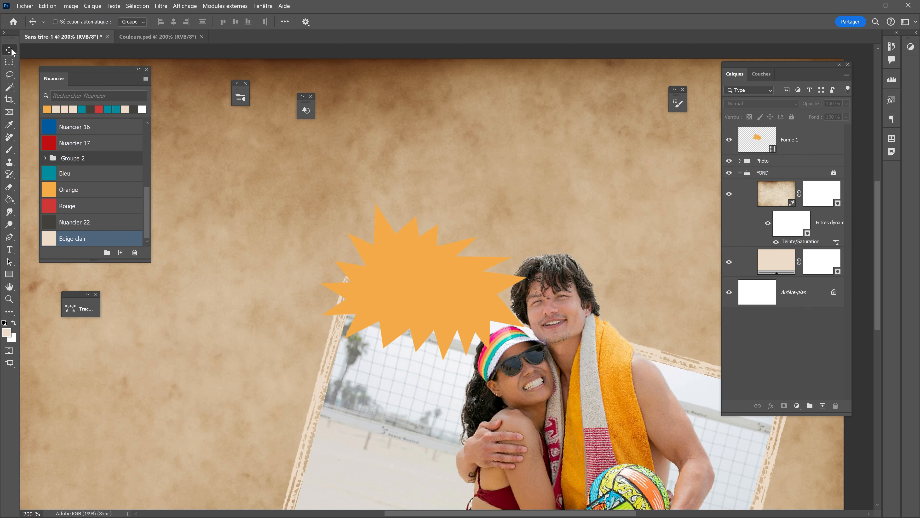
{"action": "left_click", "coordinate": [409, 292], "text": "ctrl"}
{"action": "left_click", "coordinate": [813, 151]}
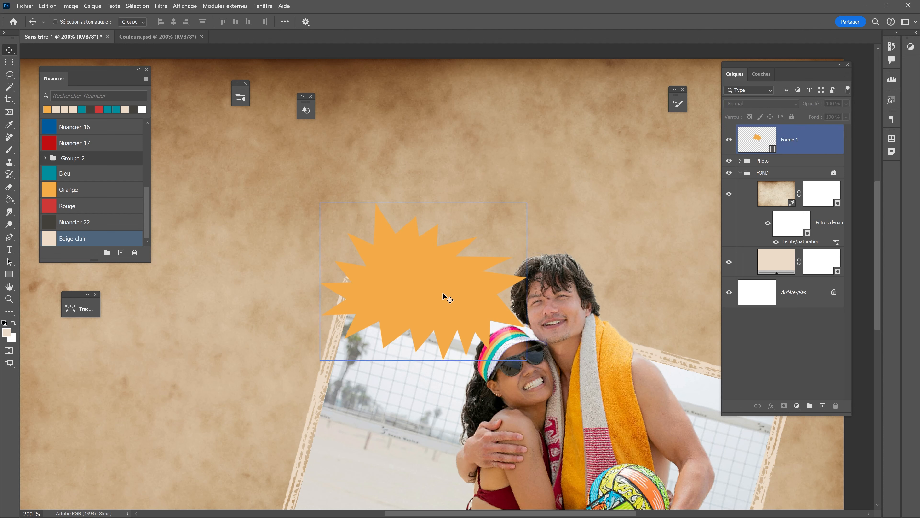
{"action": "left_click", "coordinate": [433, 285]}
{"action": "key", "text": "ctrl+t"}
{"action": "left_click_drag", "start_coordinate": [320, 204], "coordinate": [240, 142]}
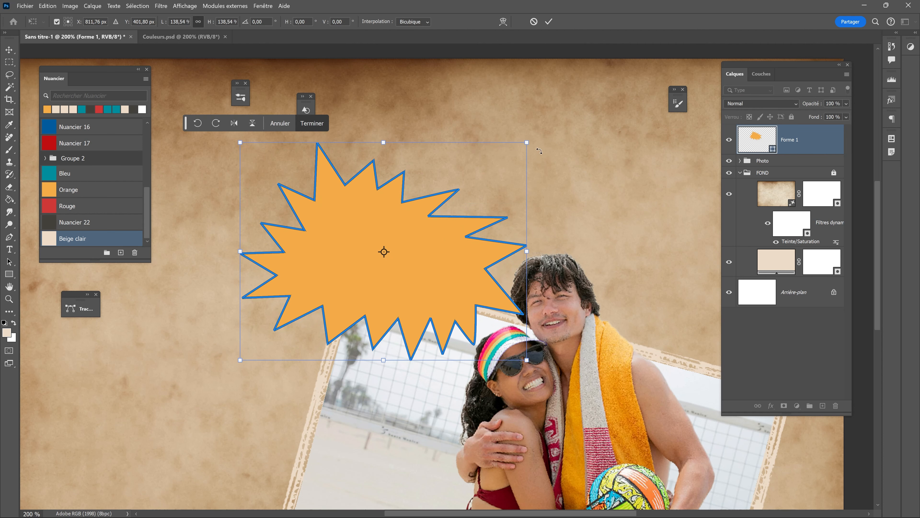
{"action": "left_click_drag", "start_coordinate": [527, 142], "coordinate": [549, 125]}
{"action": "left_click_drag", "start_coordinate": [431, 246], "coordinate": [418, 271]}
{"action": "left_click_drag", "start_coordinate": [437, 304], "coordinate": [446, 301]}
{"action": "left_click_drag", "start_coordinate": [564, 143], "coordinate": [571, 125]}
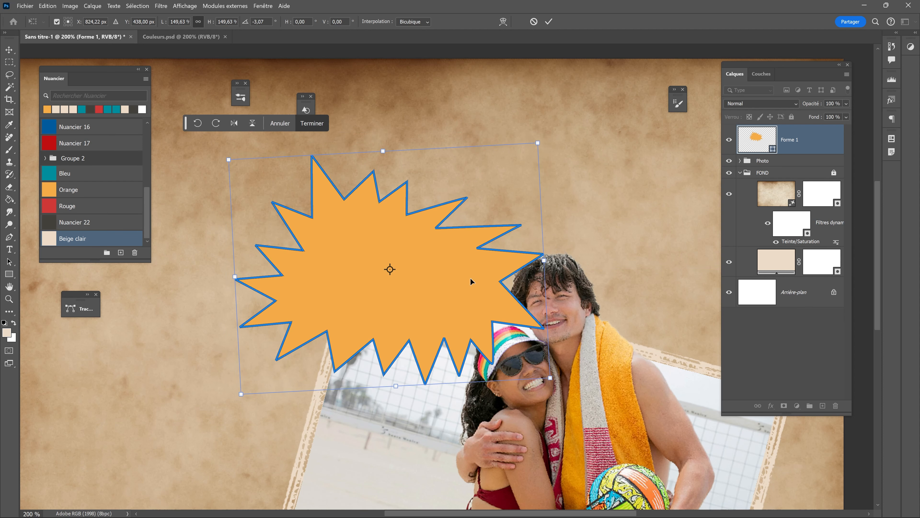
{"action": "key", "text": "Return"}
- Examine the font, size and tracking settings of the starburst's text layers, moving the Properties panel clear of the swatches
{"action": "scroll", "coordinate": [497, 252], "scroll_direction": "down", "scroll_amount": 2}
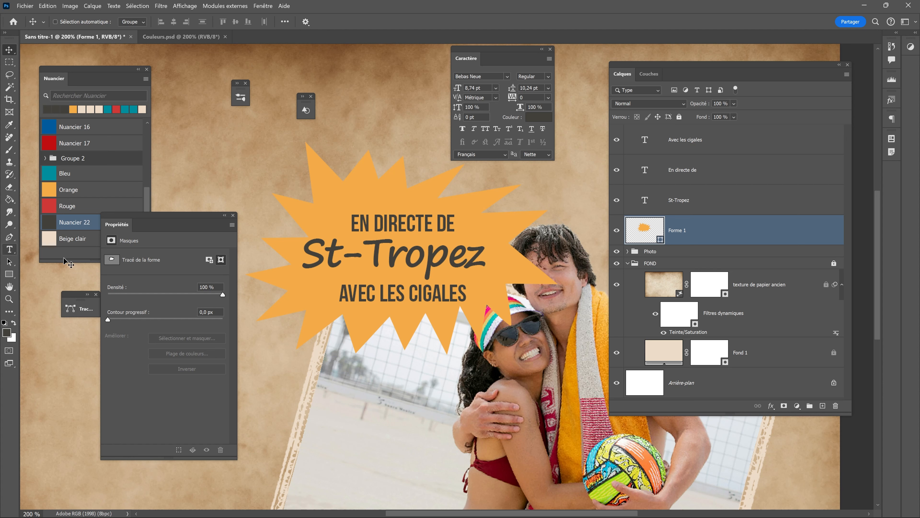
{"action": "left_click", "coordinate": [690, 177]}
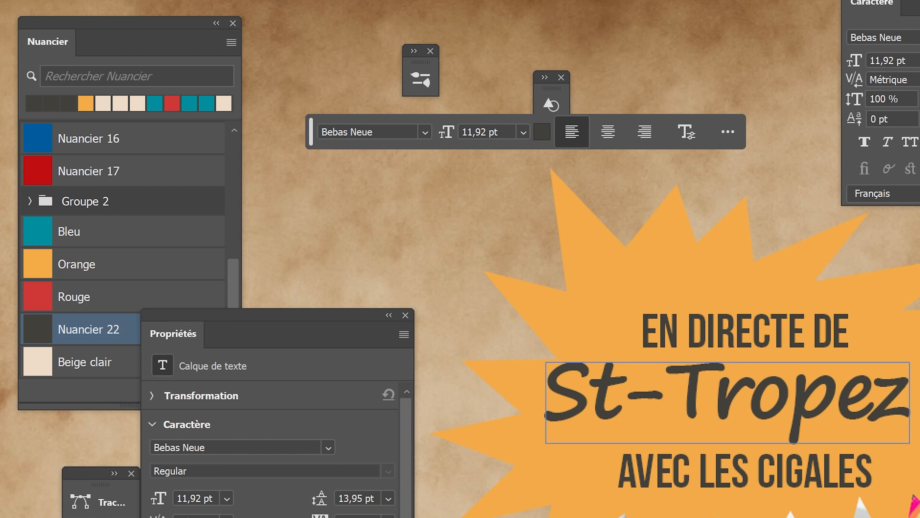
{"action": "left_click", "coordinate": [728, 403]}
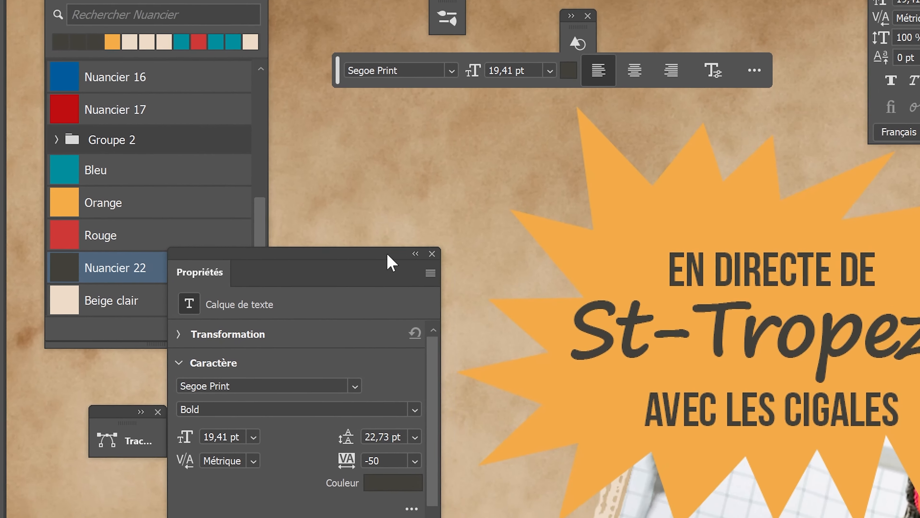
{"action": "left_click_drag", "start_coordinate": [360, 324], "coordinate": [281, 444]}
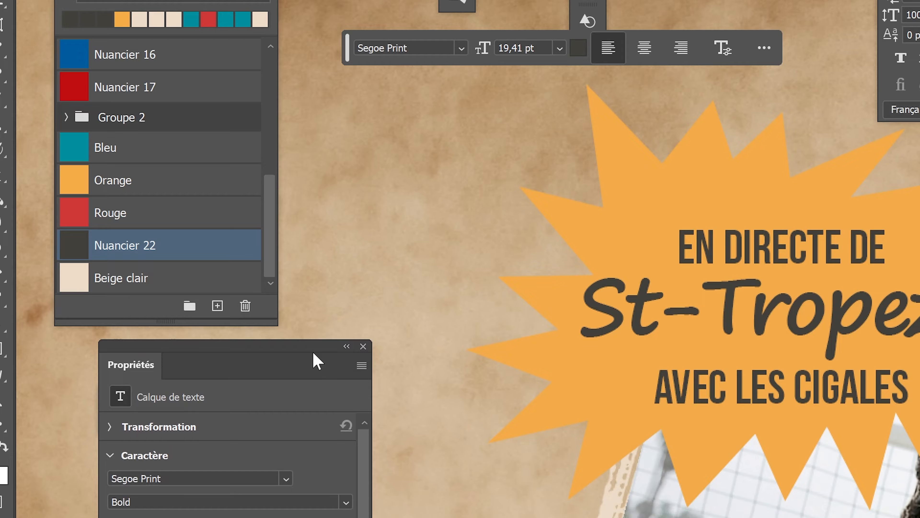
{"action": "left_click_drag", "start_coordinate": [313, 353], "coordinate": [313, 360]}
{"action": "left_click", "coordinate": [15, 253]}
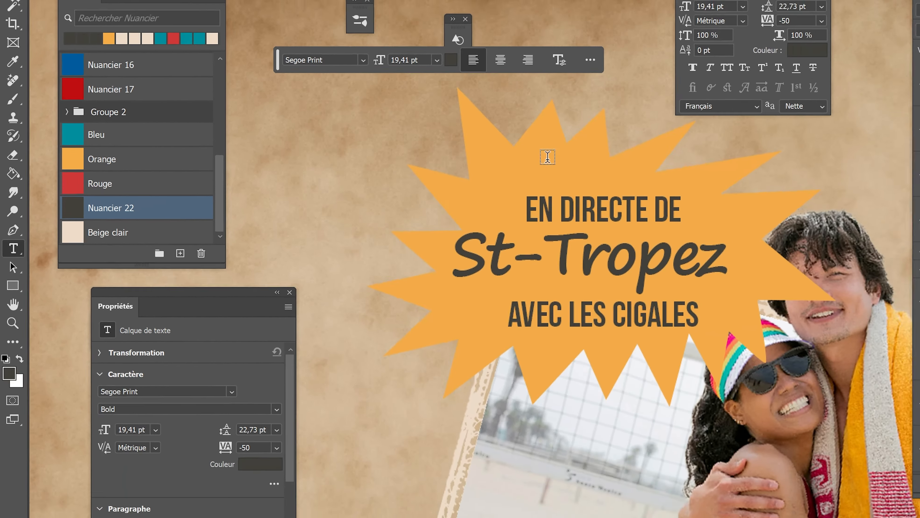
{"action": "left_click", "coordinate": [685, 233]}
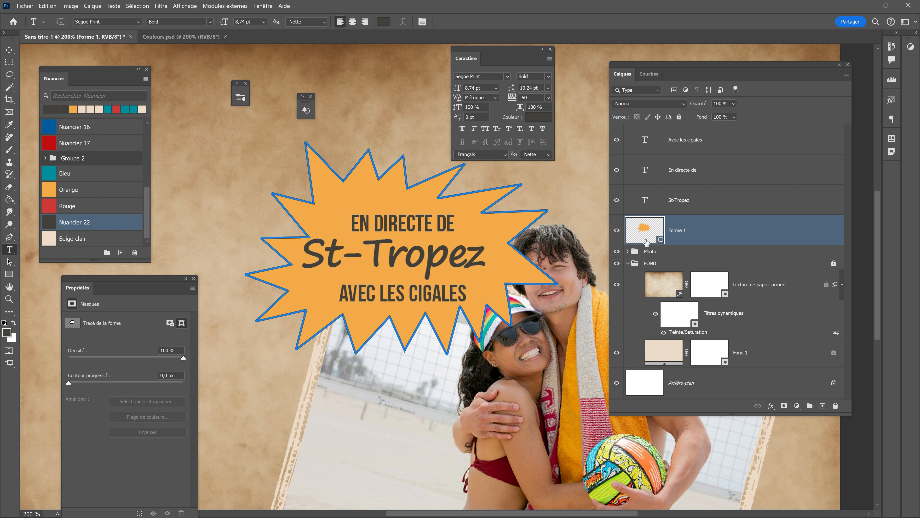
{"action": "left_click", "coordinate": [697, 205]}
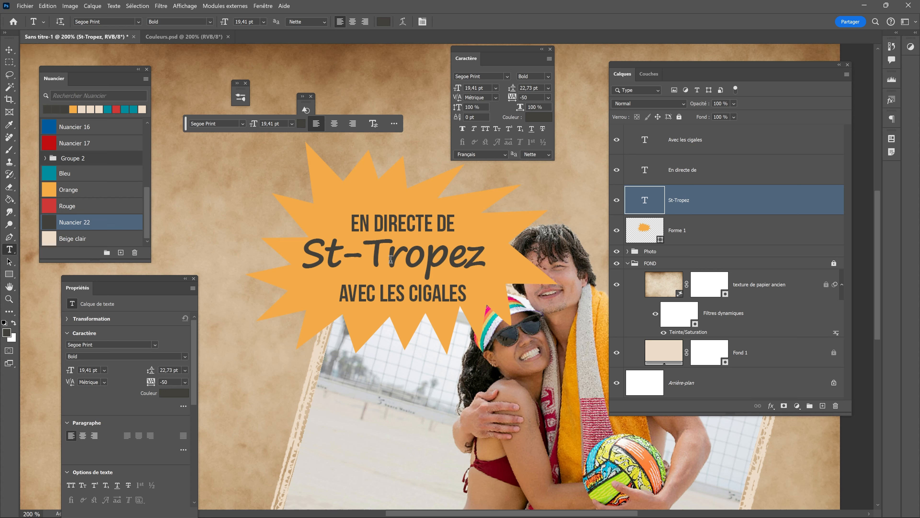
- Reorder the text layers above the starburst so they run En directe de, St-Tropez, Avec les cigales from top to bottom
{"action": "key", "text": "v"}
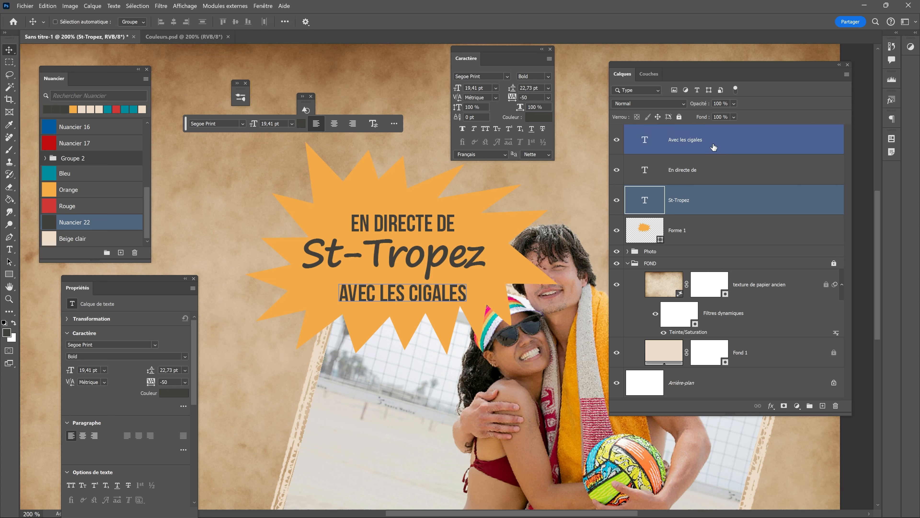
{"action": "mouse_move", "coordinate": [698, 203]}
{"action": "left_mouse_down"}
{"action": "mouse_move", "coordinate": [700, 154]}
{"action": "mouse_move", "coordinate": [703, 209]}
{"action": "left_mouse_up"}
{"action": "left_click", "coordinate": [691, 144]}
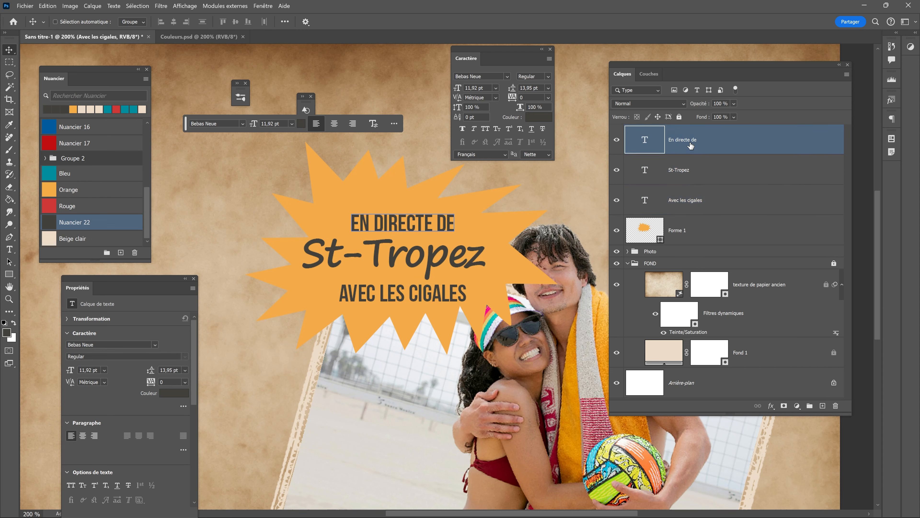
{"action": "left_click", "coordinate": [698, 174]}
{"action": "left_click", "coordinate": [699, 201]}
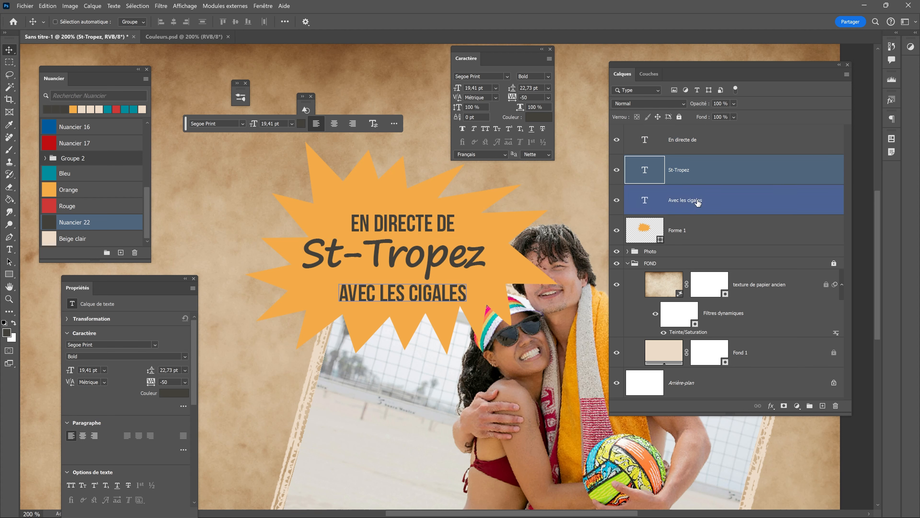
- Group the starburst shape with its three text layers and name the group Texte Bulle01
{"action": "left_click", "coordinate": [698, 229]}
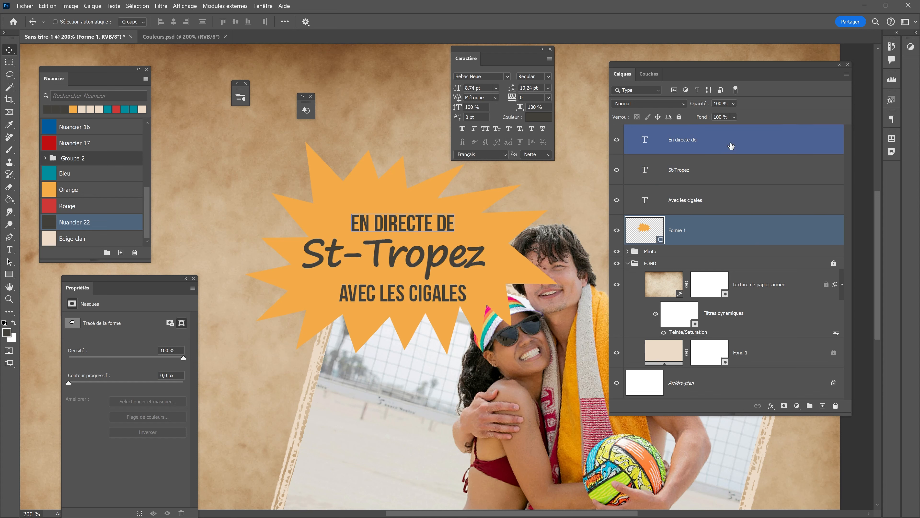
{"action": "left_click", "coordinate": [731, 145], "text": "shift"}
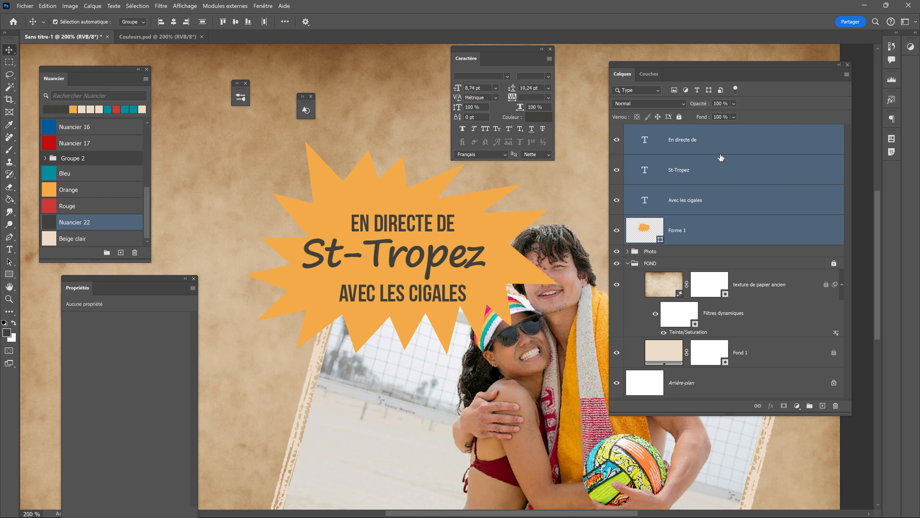
{"action": "key", "text": "ctrl+g"}
{"action": "double_click", "coordinate": [657, 132]}
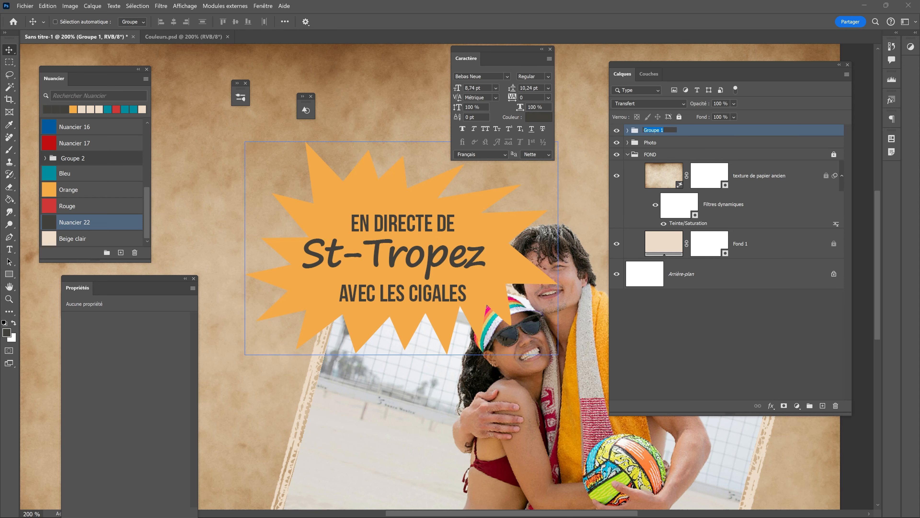
{"action": "type", "text": "Texte Bulle01"}
{"action": "key", "text": "Return"}
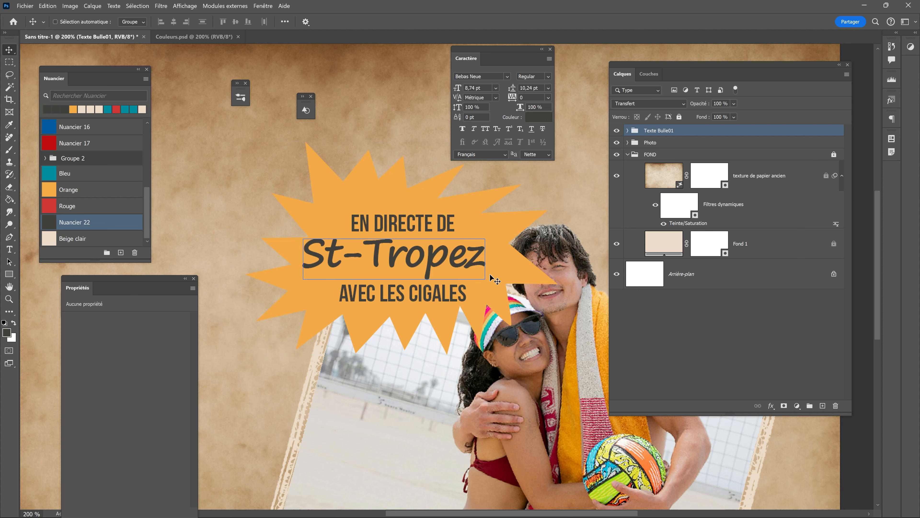
- Place the Texte Bulle01 group inside the Photo group beneath the couple's cutout layer, and nudge the starburst slightly down
{"action": "left_click_drag", "start_coordinate": [491, 277], "coordinate": [465, 274]}
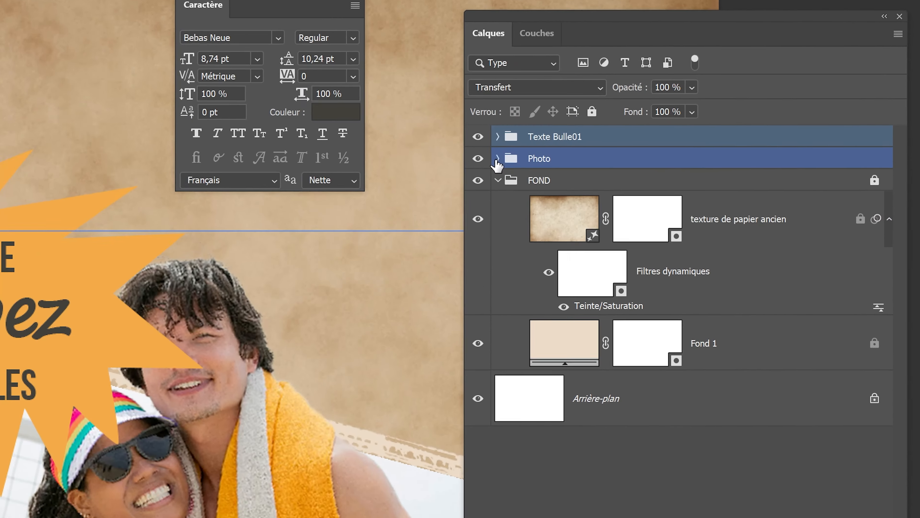
{"action": "left_click", "coordinate": [627, 142]}
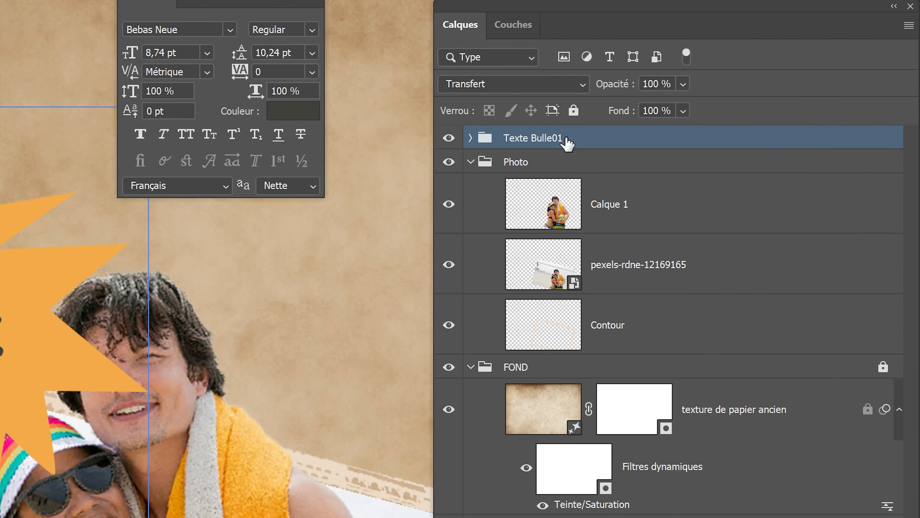
{"action": "left_click_drag", "start_coordinate": [598, 144], "coordinate": [608, 237]}
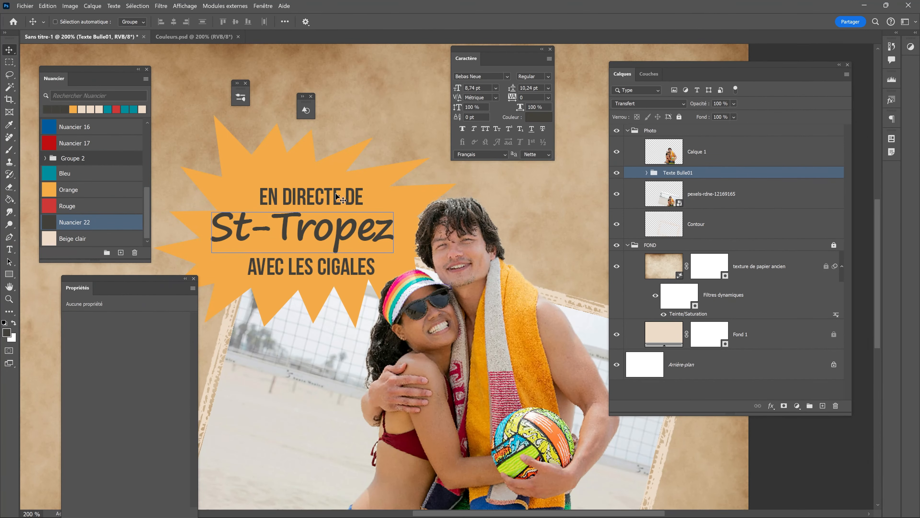
{"action": "left_click_drag", "start_coordinate": [328, 178], "coordinate": [318, 196]}
{"action": "key", "text": "ctrl+minus"}
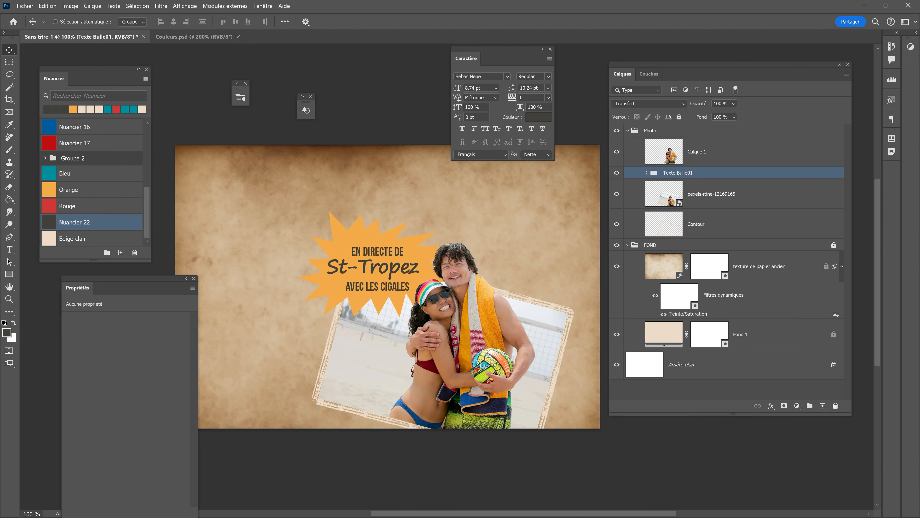
- Select the Photo group and collapse both the Photo and FOND groups in the layer stack
{"action": "left_click", "coordinate": [634, 131]}
{"action": "left_click", "coordinate": [628, 131]}
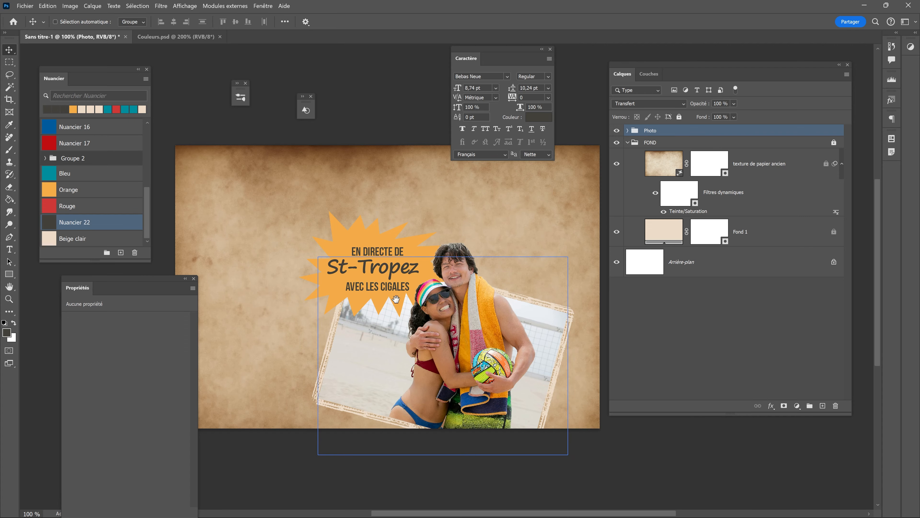
{"action": "left_click_drag", "start_coordinate": [396, 299], "coordinate": [431, 280]}
{"action": "left_click", "coordinate": [628, 143]}
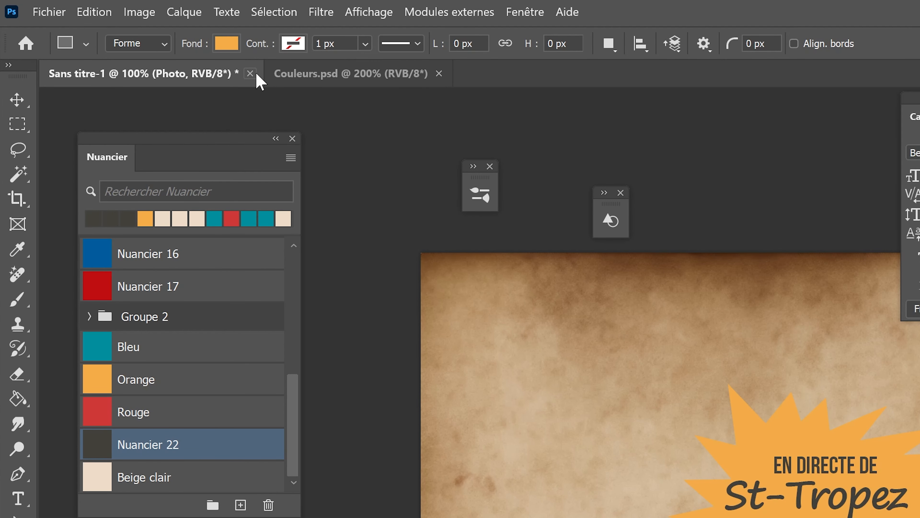
- Set the Rectangle tool's shape fill to the teal Bleu swatch
{"action": "left_click", "coordinate": [226, 42]}
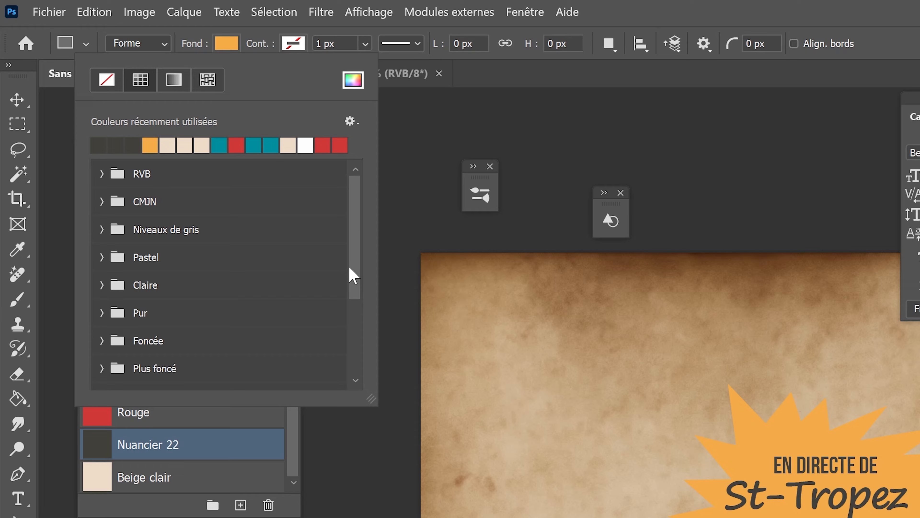
{"action": "left_click_drag", "start_coordinate": [351, 276], "coordinate": [351, 332]}
{"action": "left_click", "coordinate": [100, 381]}
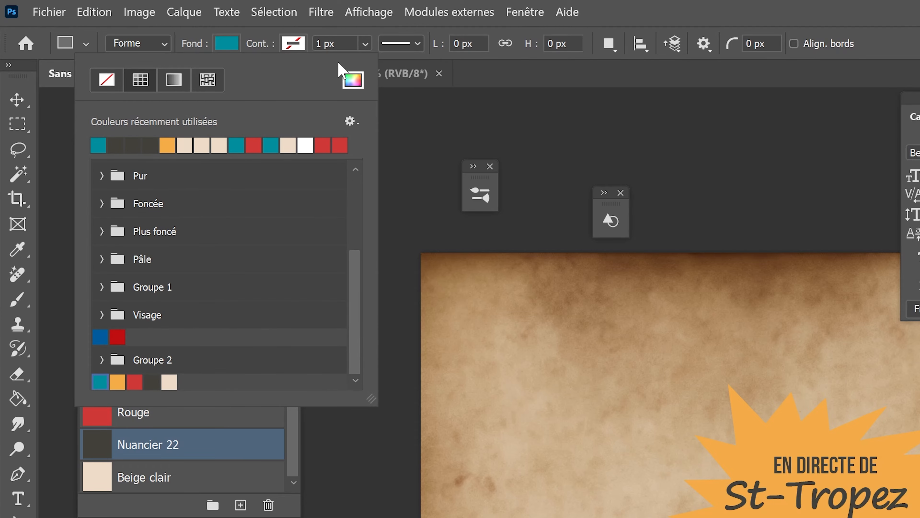
{"action": "left_click", "coordinate": [652, 1]}
- Draw a teal rectangle about 302 by 189 px on the paper to the left of the photo, rounding its corners to 29 px
{"action": "left_click_drag", "start_coordinate": [366, 388], "coordinate": [465, 455]}
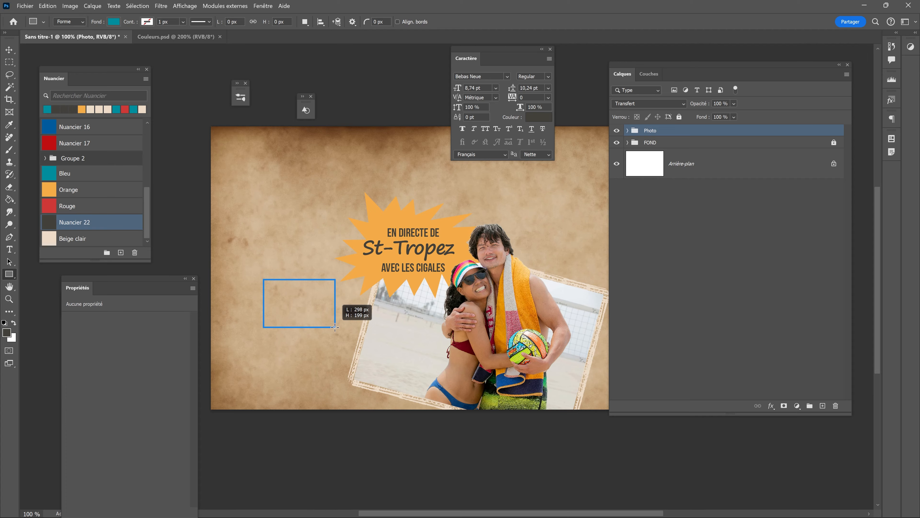
{"action": "left_click_drag", "start_coordinate": [335, 328], "coordinate": [336, 325]}
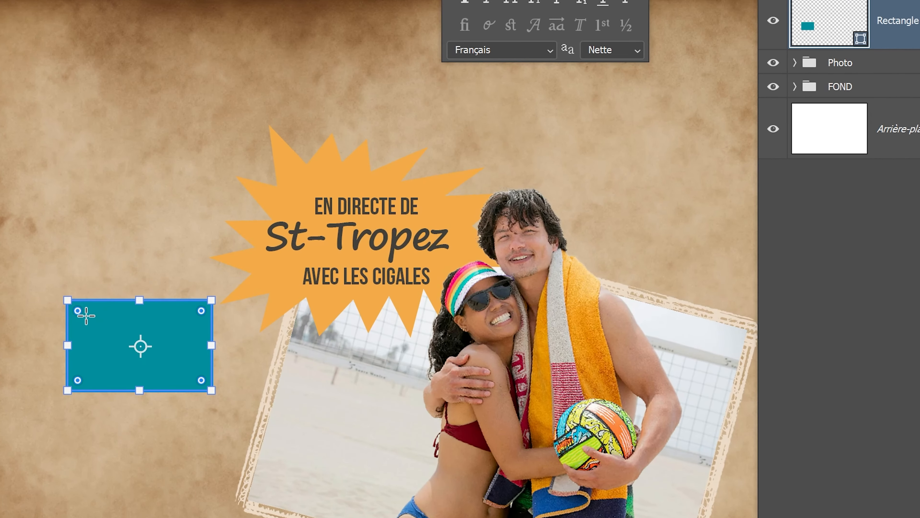
{"action": "left_click_drag", "start_coordinate": [202, 311], "coordinate": [210, 318]}
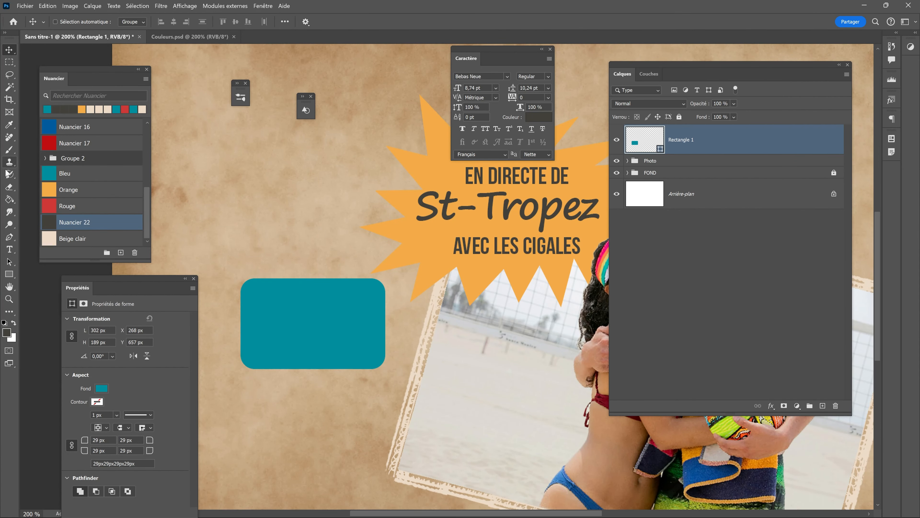
- Add the text "été" in Hobo Std Medium, 8,74 pt, all caps, and place it in the upper part of the teal rectangle
{"action": "left_click", "coordinate": [10, 249]}
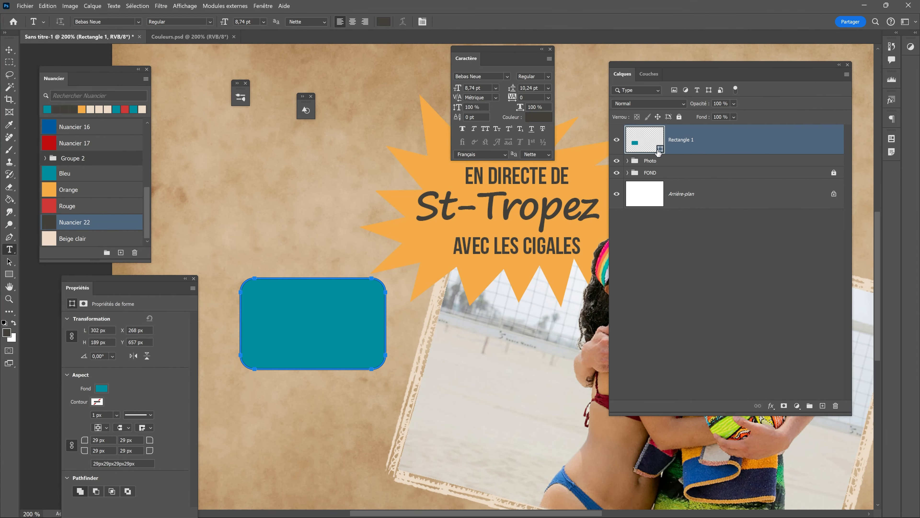
{"action": "left_click", "coordinate": [260, 250]}
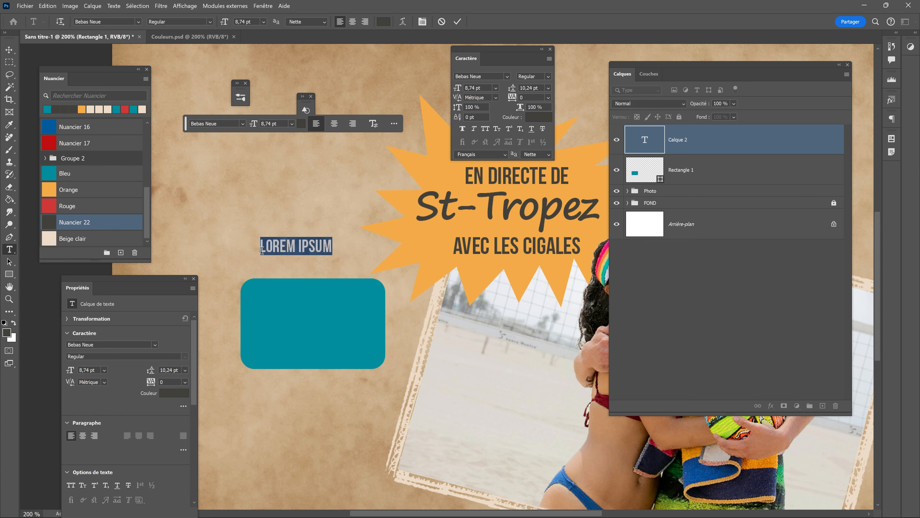
{"action": "type", "text": "été"}
{"action": "key", "text": "ctrl+Return"}
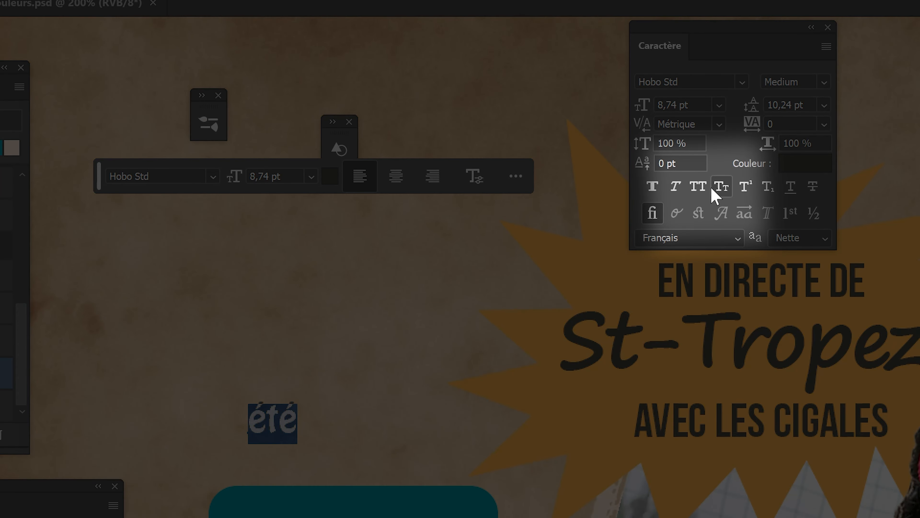
{"action": "left_click", "coordinate": [700, 187]}
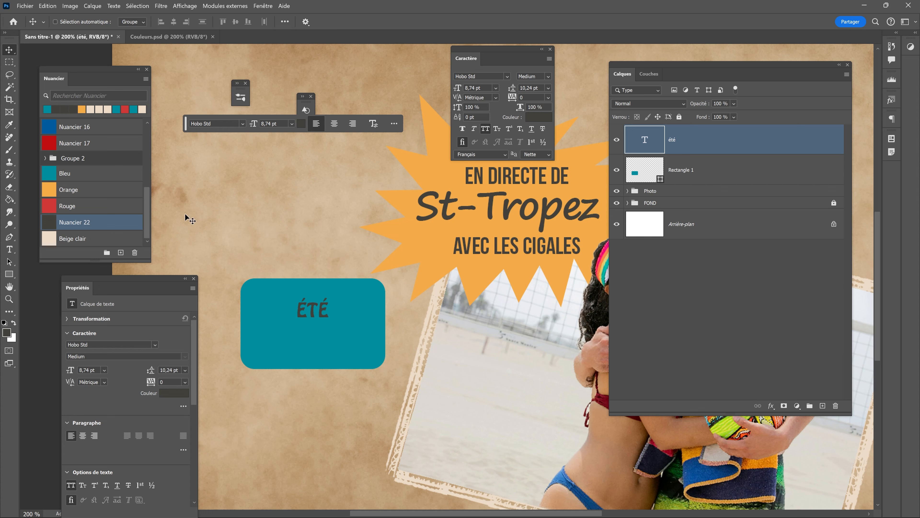
- Set the colour of the "été" text to the Beige clair swatch (#e7dac7)
{"action": "left_click", "coordinate": [169, 394]}
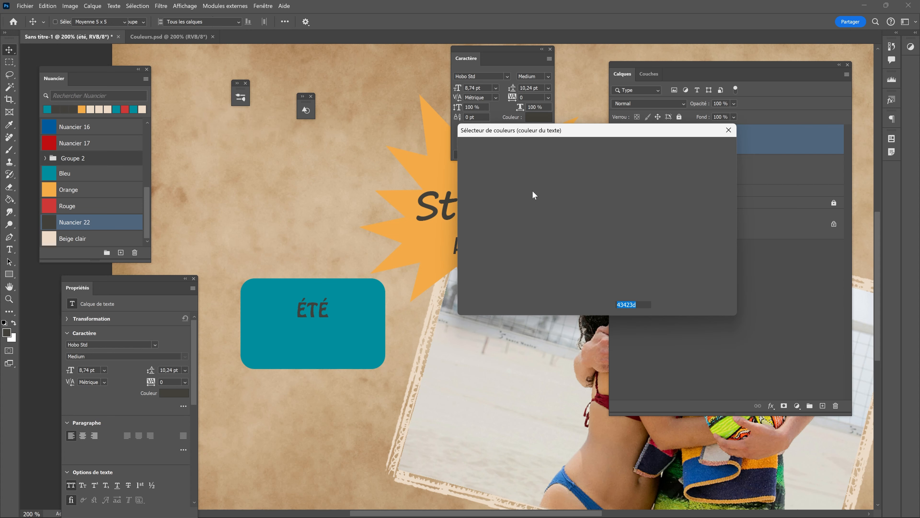
{"action": "left_click", "coordinate": [53, 238]}
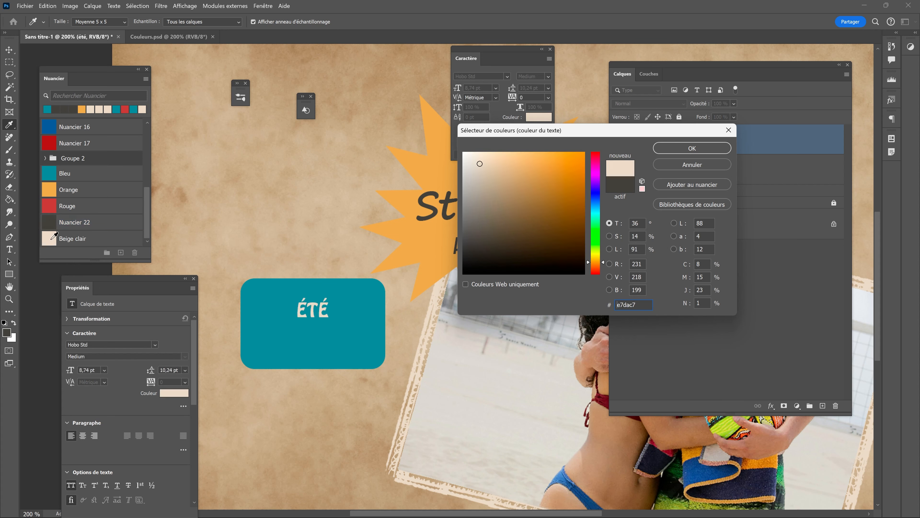
{"action": "left_click", "coordinate": [687, 149]}
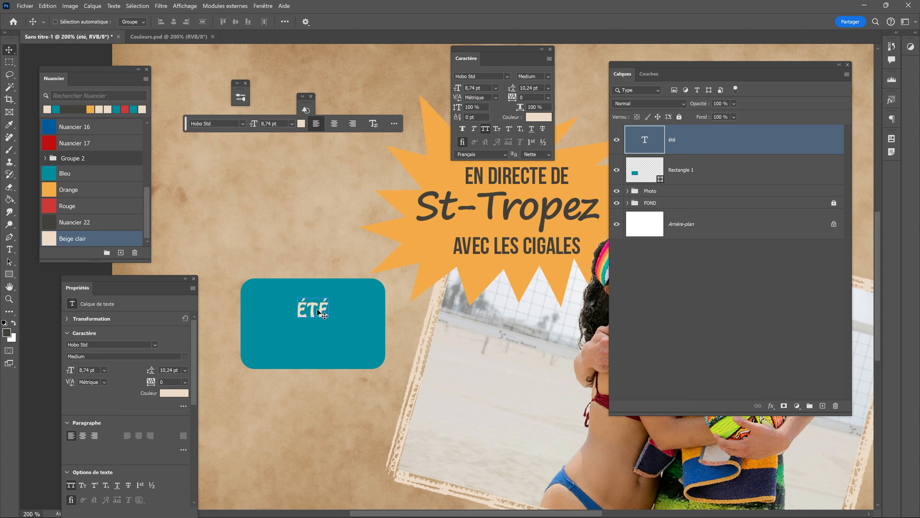
- Duplicate the "été" text directly below itself inside the teal rectangle and change the copy's wording to "2024"
{"action": "left_click_drag", "start_coordinate": [317, 312], "coordinate": [312, 340]}
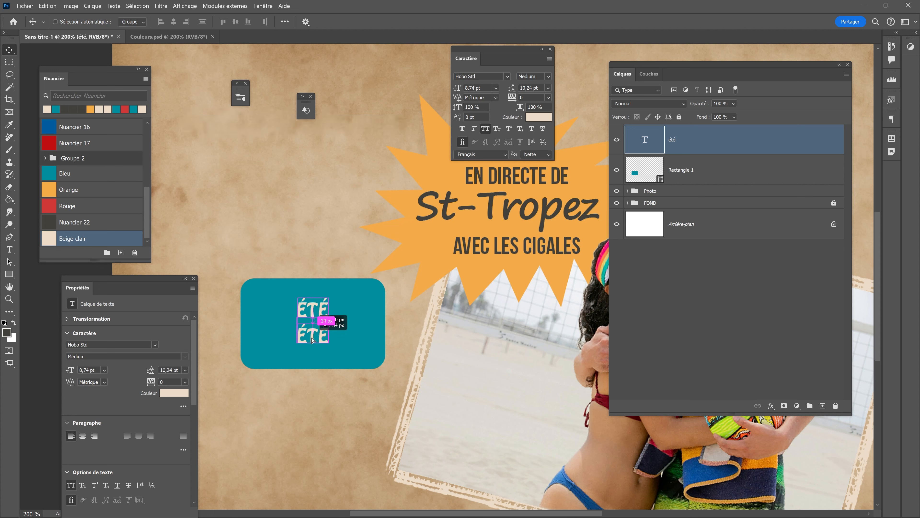
{"action": "left_click_drag", "start_coordinate": [312, 339], "coordinate": [313, 340]}
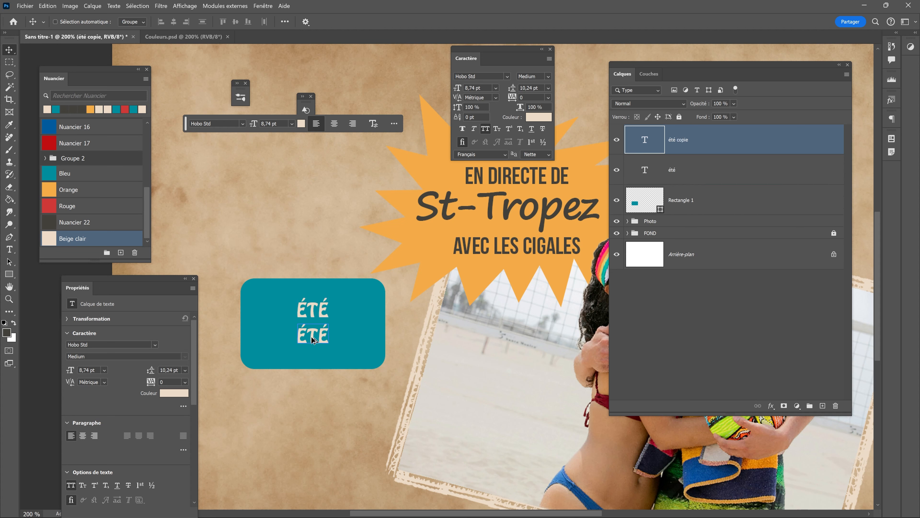
{"action": "double_click", "coordinate": [305, 337]}
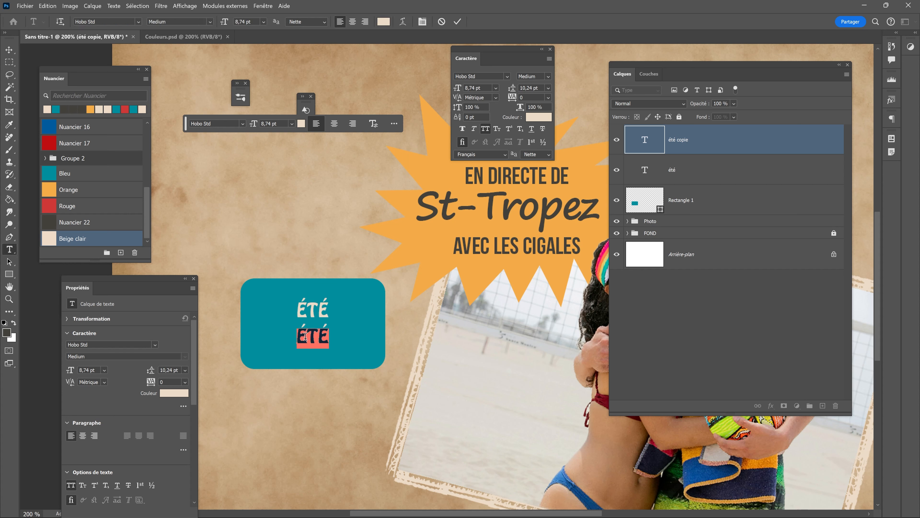
{"action": "type", "text": "2024"}
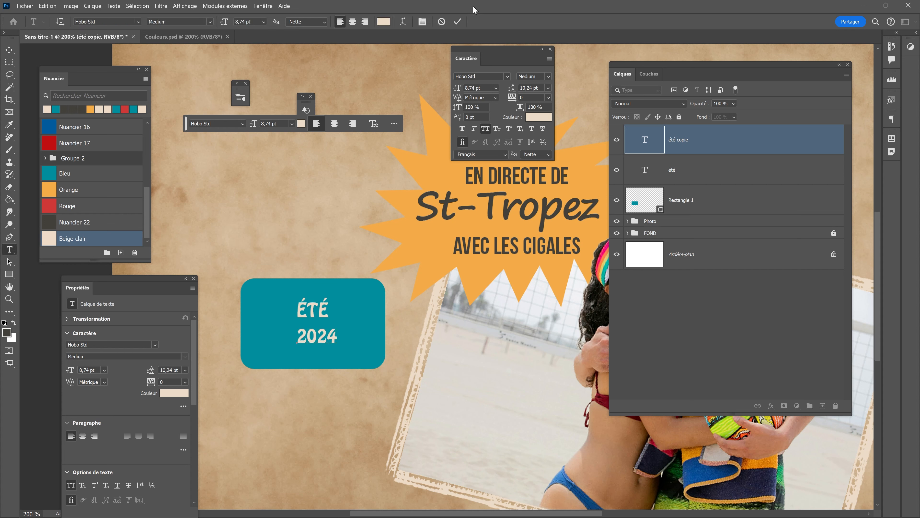
{"action": "key", "text": "ctrl+Return"}
- Enlarge "2024" to 23,7 pt so it nearly fills the rectangle's width beneath "été", and place its layer below the été layer
{"action": "key", "text": "v"}
{"action": "left_click_drag", "start_coordinate": [310, 341], "coordinate": [284, 336]}
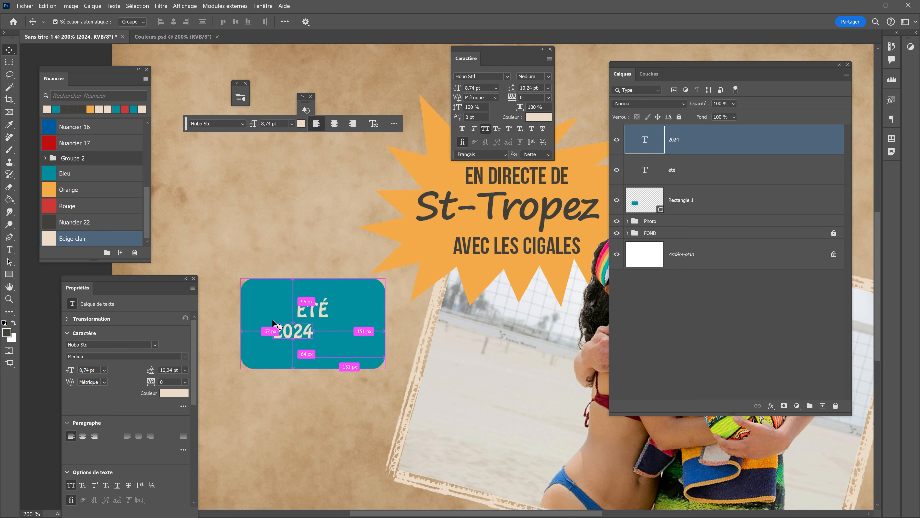
{"action": "key", "text": "ctrl+t"}
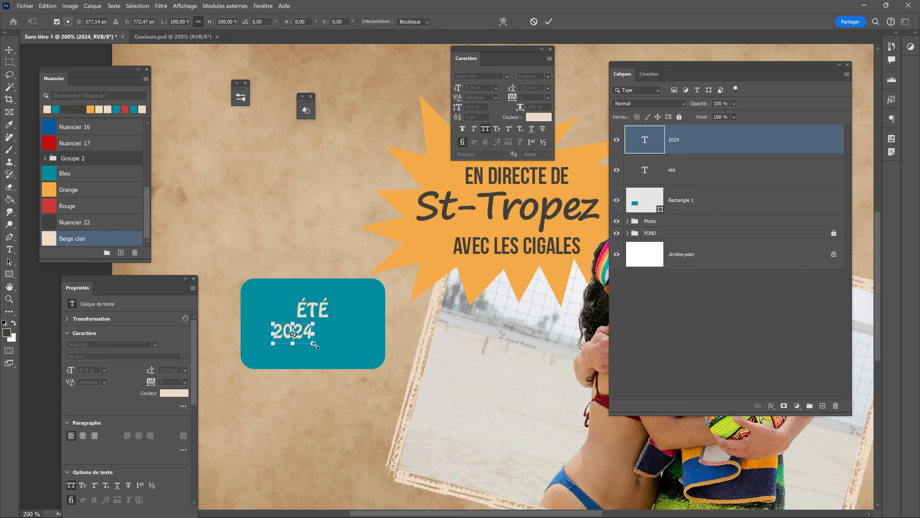
{"action": "left_click_drag", "start_coordinate": [314, 343], "coordinate": [377, 371]}
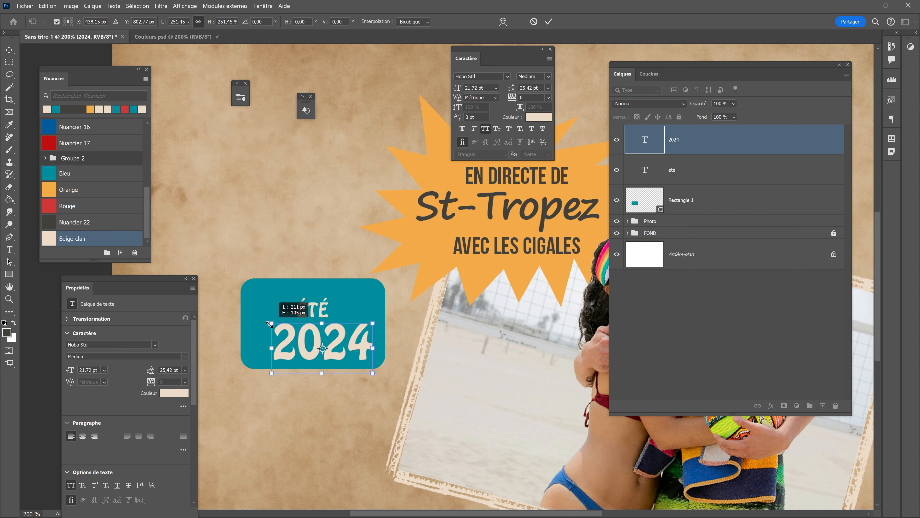
{"action": "left_click", "coordinate": [549, 22]}
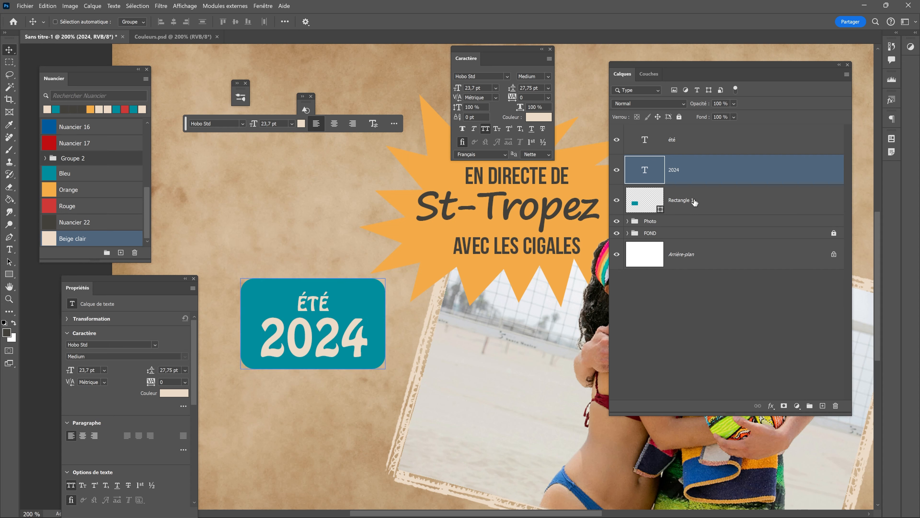
- Align the 2024 text and Rectangle 1 layers on their horizontal centres, relative to the selection
{"action": "left_click", "coordinate": [702, 203], "text": "ctrl"}
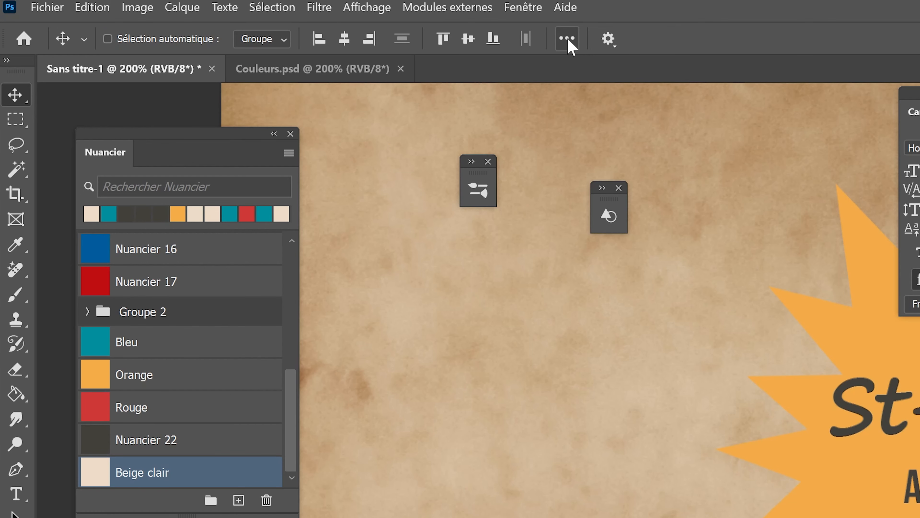
{"action": "left_click", "coordinate": [284, 22]}
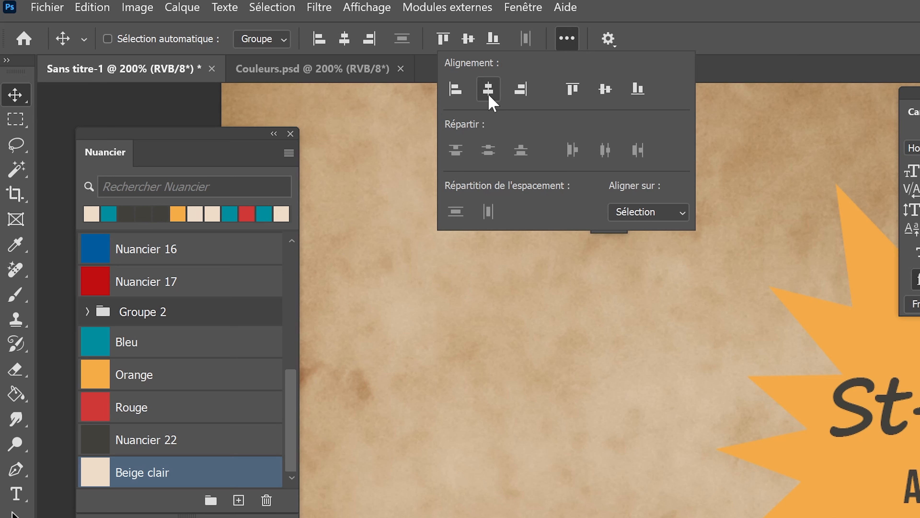
{"action": "left_click", "coordinate": [489, 91]}
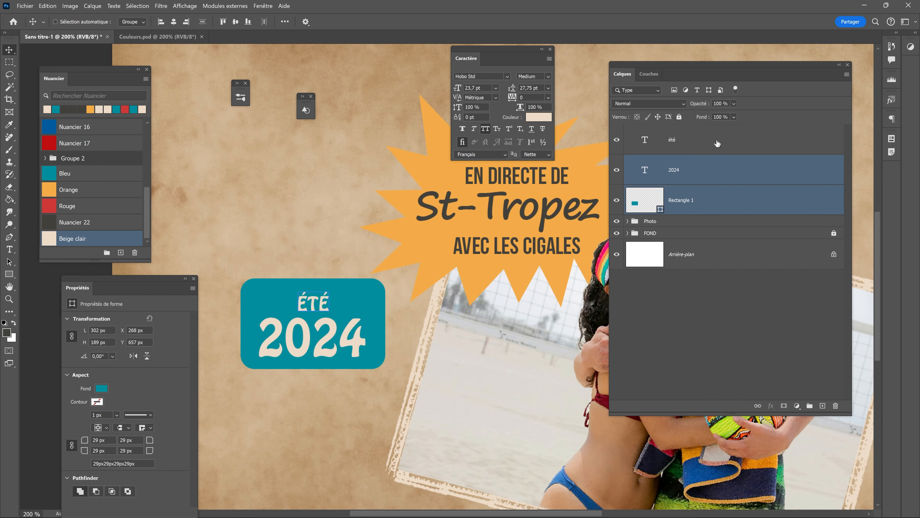
- Group the été, 2024 and Rectangle 1 layers and name the group "Bulle 02"
{"action": "left_click", "coordinate": [711, 143], "text": "shift"}
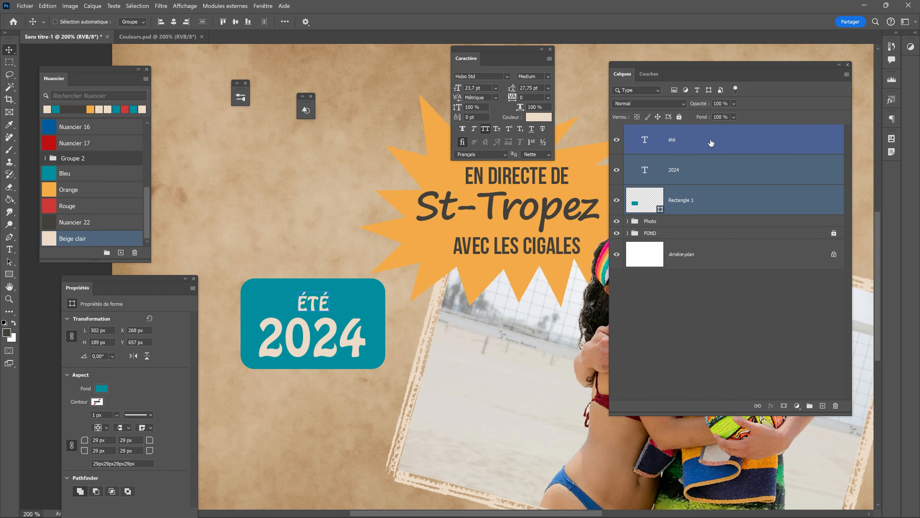
{"action": "key", "text": "ctrl+g"}
{"action": "double_click", "coordinate": [653, 130]}
{"action": "type", "text": "Bu"}
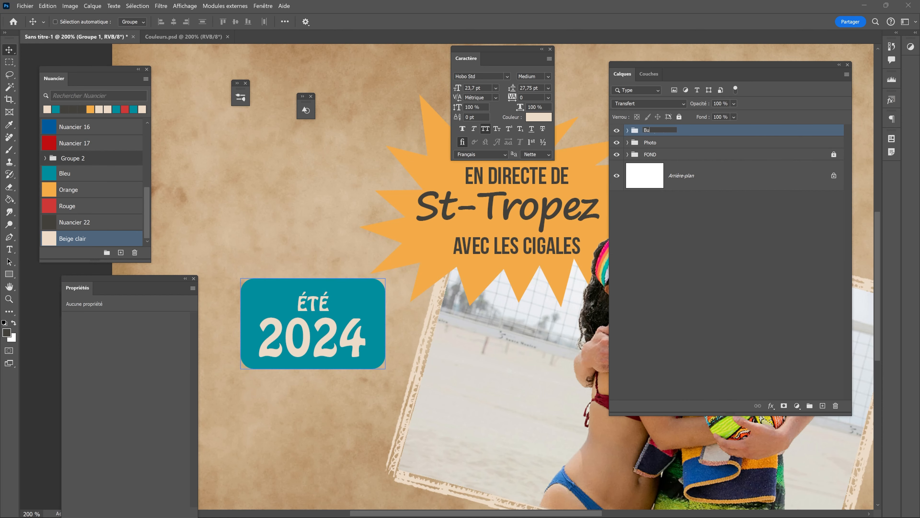
{"action": "type", "text": "lle 02"}
{"action": "key", "text": "Return"}
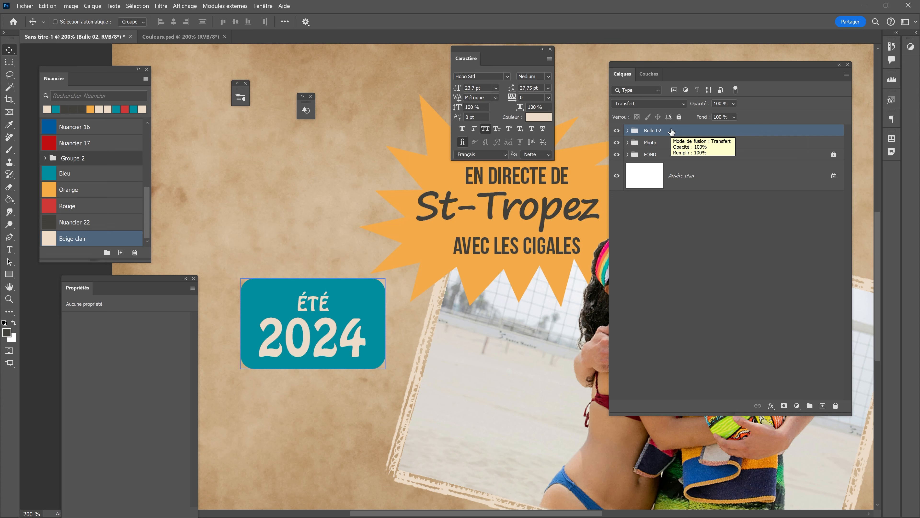
- Place the Bulle 02 group between Photo and FOND in the layer stack and shift it right so the photo's edge overlaps it
{"action": "left_click_drag", "start_coordinate": [672, 131], "coordinate": [675, 148]}
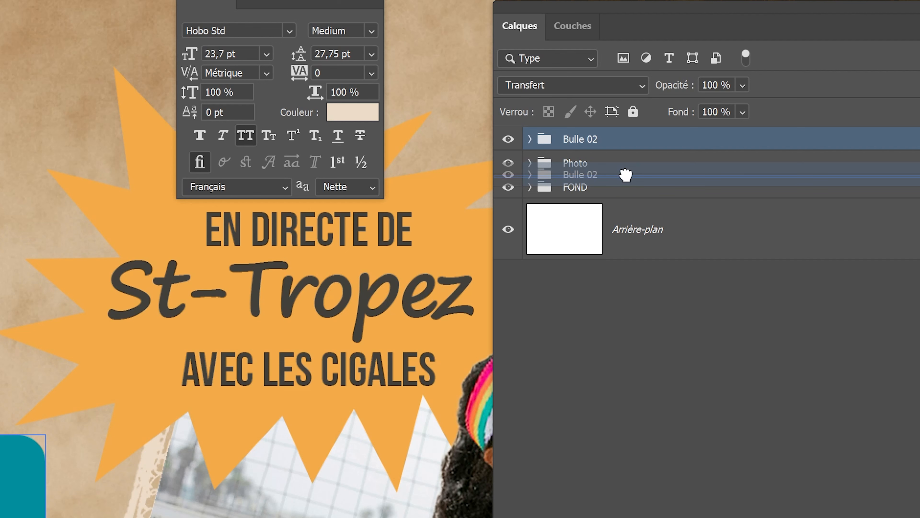
{"action": "left_click_drag", "start_coordinate": [626, 175], "coordinate": [620, 182]}
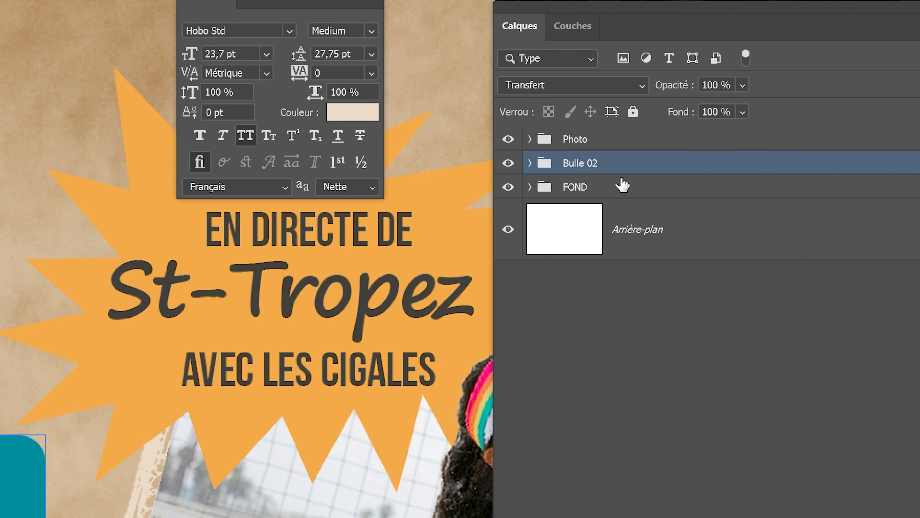
{"action": "left_click_drag", "start_coordinate": [340, 328], "coordinate": [388, 331]}
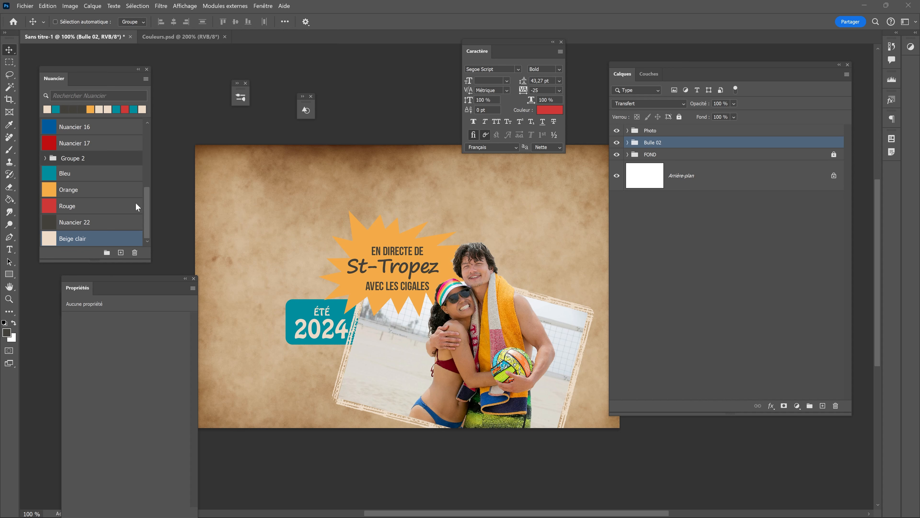
- Add the red title text "Vacances" in Segoe Script Bold, 8,74 pt, on the paper above the starburst
{"action": "left_click", "coordinate": [10, 251]}
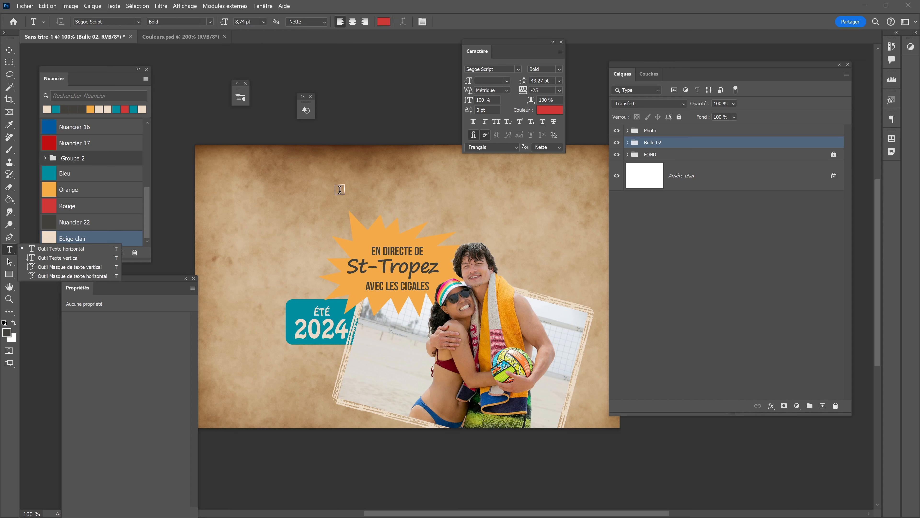
{"action": "left_click", "coordinate": [347, 198]}
{"action": "type", "text": "Vacances"}
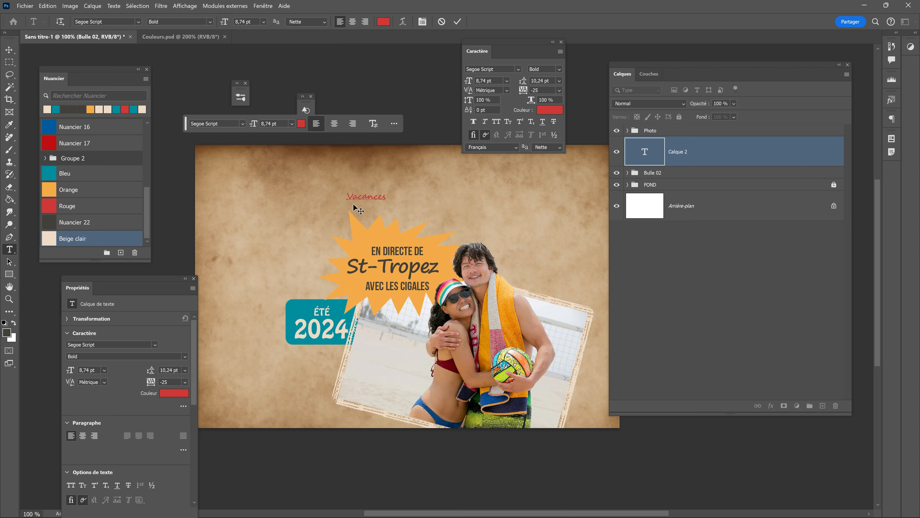
{"action": "key", "text": "ctrl+Return"}
- Enlarge "Vacances" to 59,11 pt across the upper paper, tilt it slightly counter-clockwise, and bring its layer above the Photo group
{"action": "key", "text": "ctrl+t"}
{"action": "left_click_drag", "start_coordinate": [385, 191], "coordinate": [607, 125]}
{"action": "left_click_drag", "start_coordinate": [447, 178], "coordinate": [386, 217]}
{"action": "left_click_drag", "start_coordinate": [387, 216], "coordinate": [330, 241]}
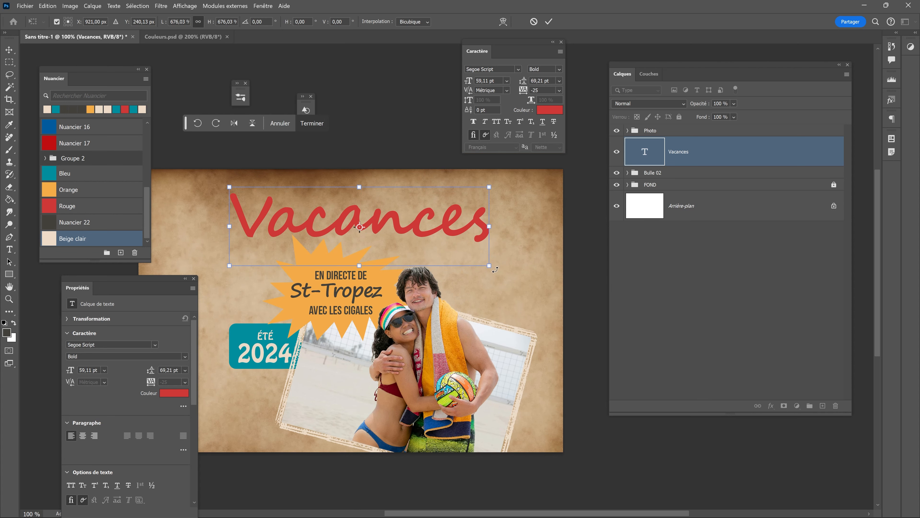
{"action": "left_click_drag", "start_coordinate": [495, 269], "coordinate": [524, 243]}
{"action": "key", "text": "Return"}
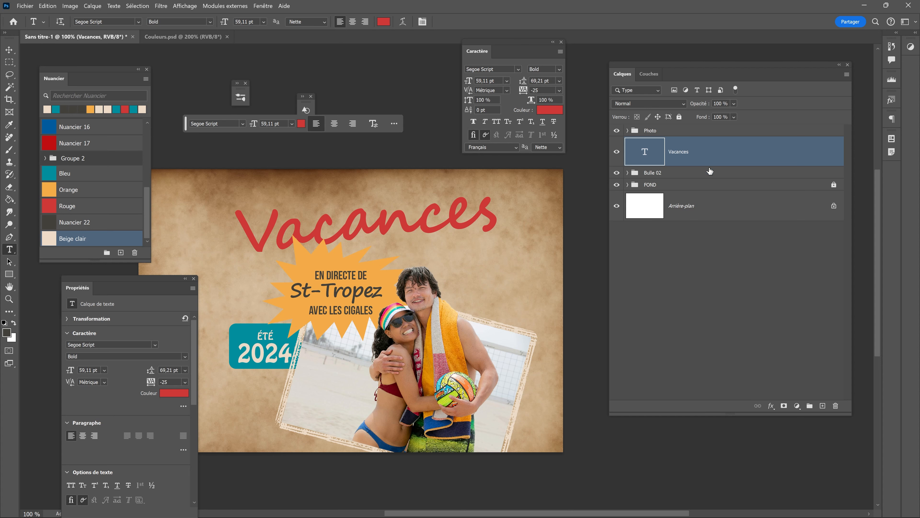
{"action": "left_click_drag", "start_coordinate": [731, 158], "coordinate": [727, 126]}
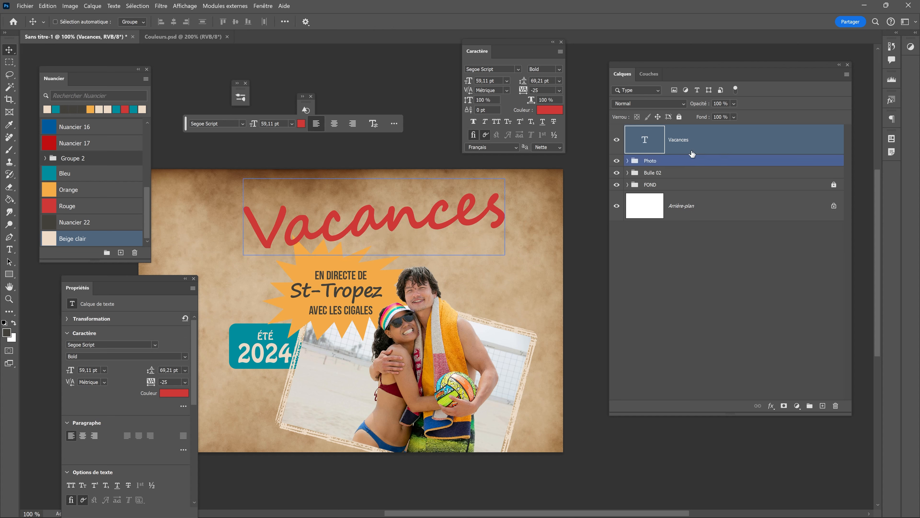
- Activate the Brush tool and look through the Kyle's Letterers brush presets for a rough, chalk-like tip
{"action": "left_click", "coordinate": [9, 150]}
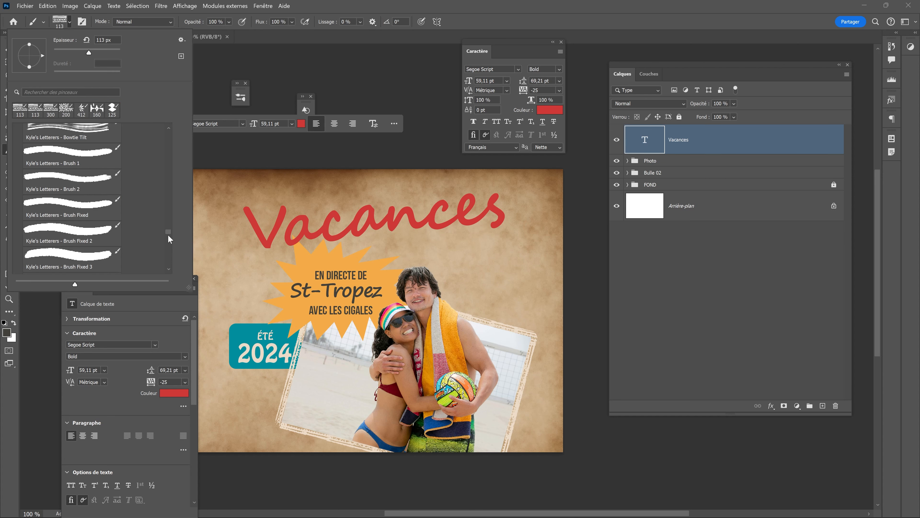
{"action": "left_click_drag", "start_coordinate": [168, 235], "coordinate": [169, 236]}
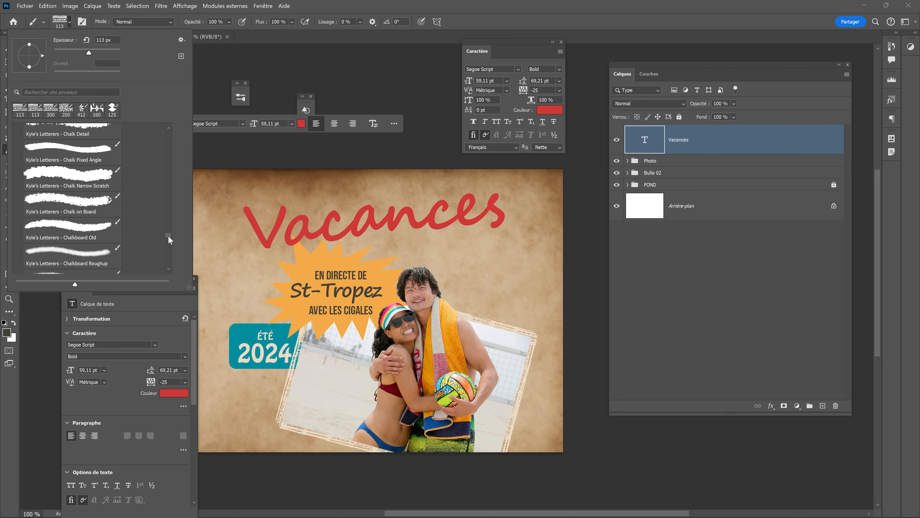
{"action": "scroll", "coordinate": [109, 199], "scroll_direction": "down", "scroll_amount": 1}
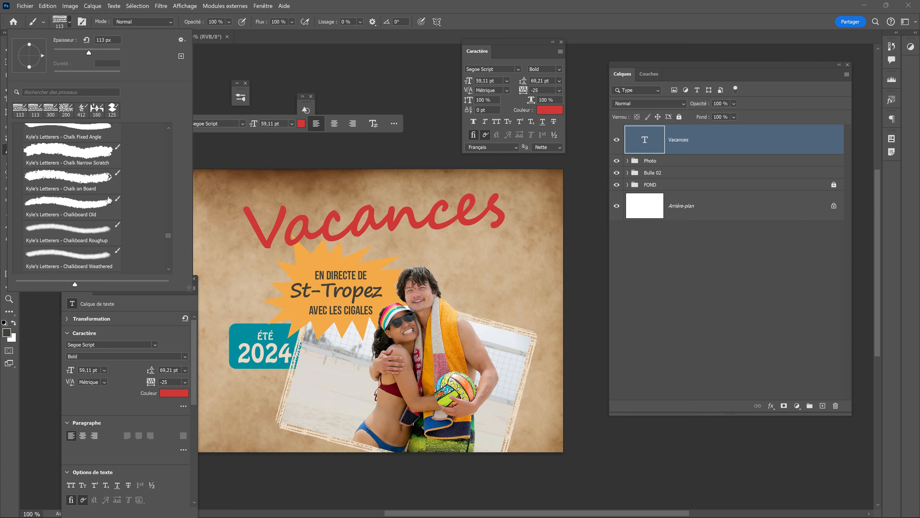